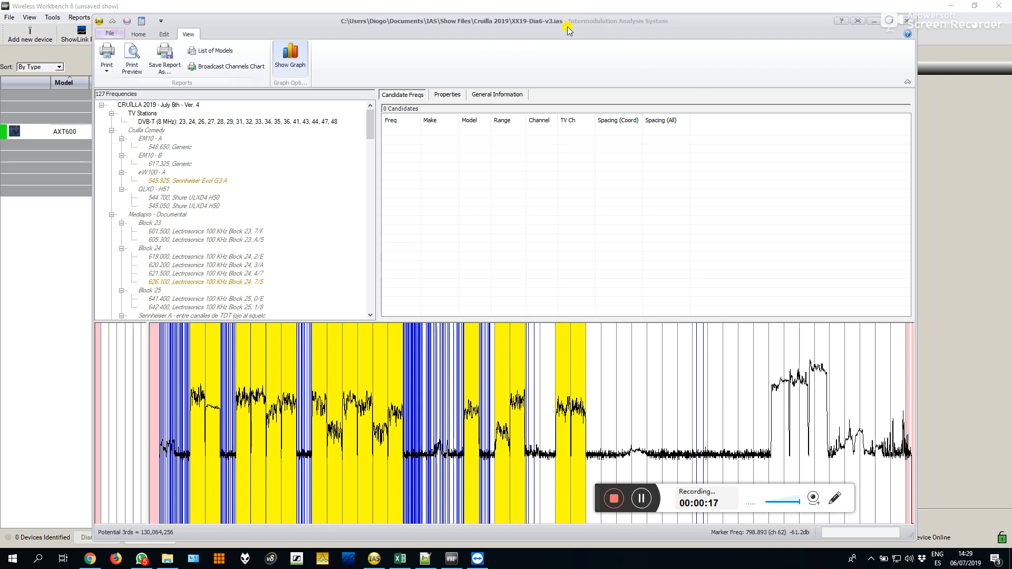
click(564, 9)
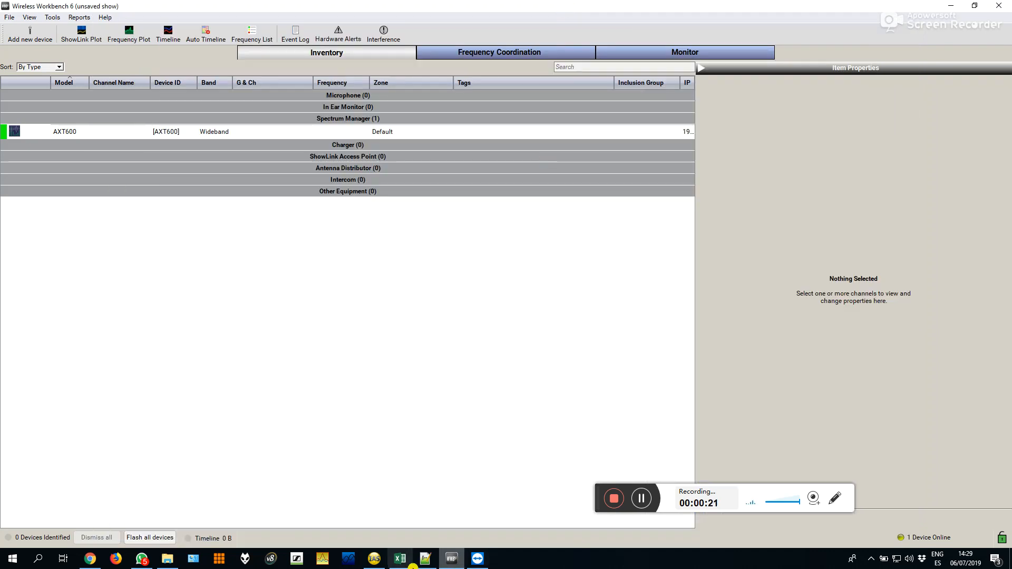
click(374, 560)
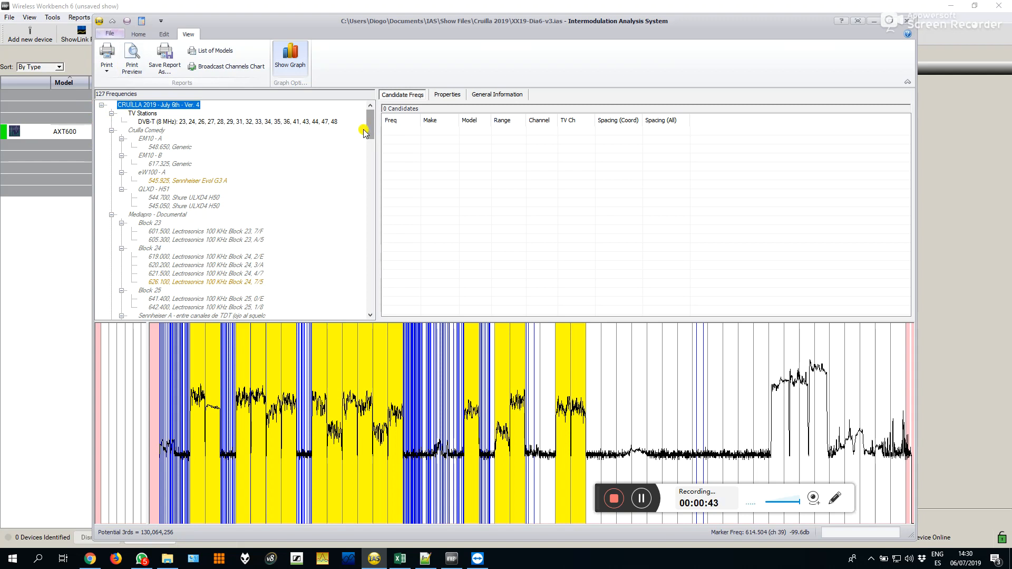
mouse_move(370, 131)
mouse_down()
mouse_move(380, 206)
mouse_move(379, 119)
mouse_up()
click(23, 282)
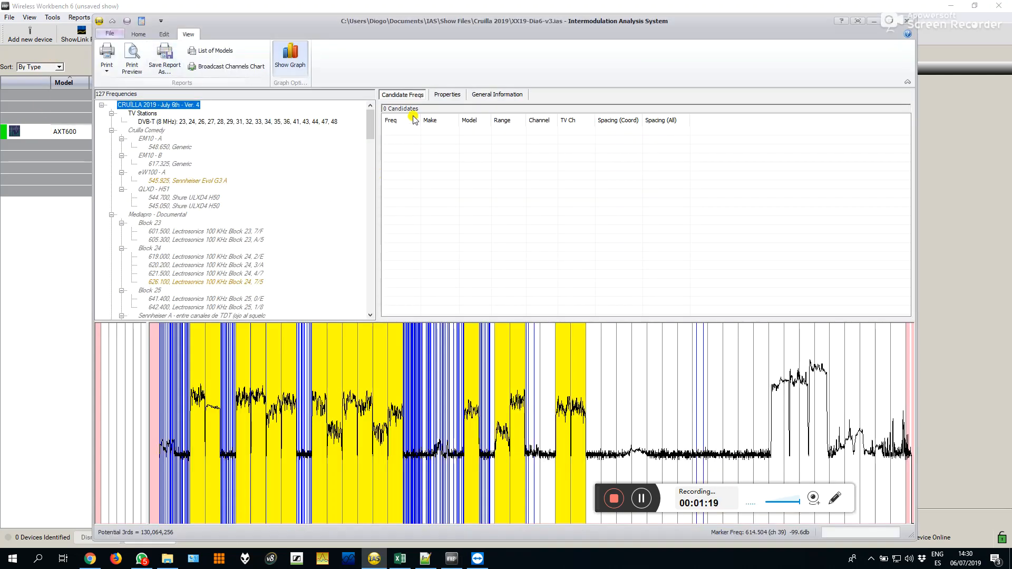
drag(370, 122, 380, 75)
Set the report type to Master List Report and open its print preview.
click(107, 72)
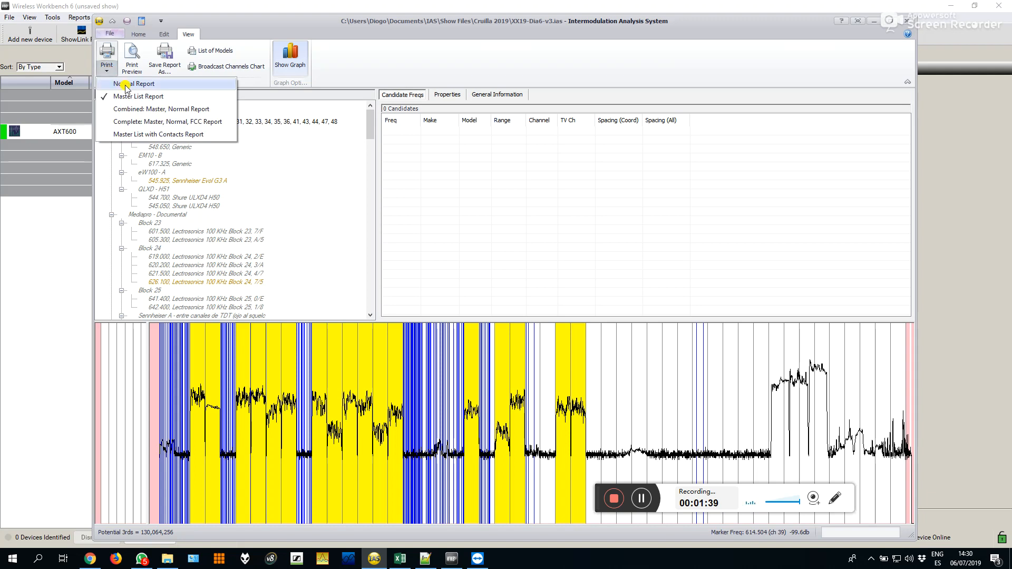
click(124, 85)
click(107, 67)
click(130, 97)
click(131, 62)
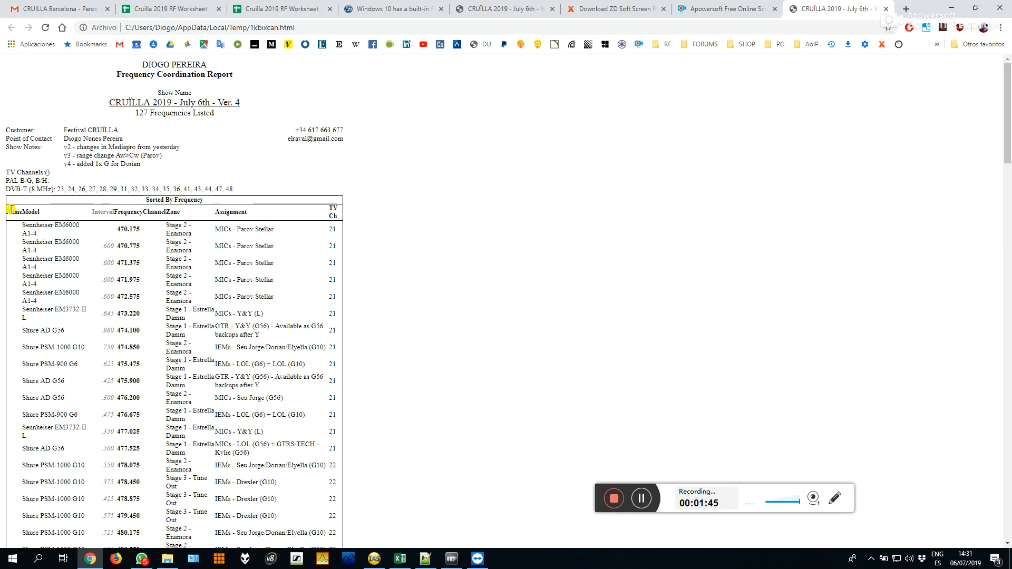
Copy the report's whole frequency table, from the header row to the last entry, and switch to the Cruilla19 RF Worksheet in Excel.
drag(8, 212, 460, 383)
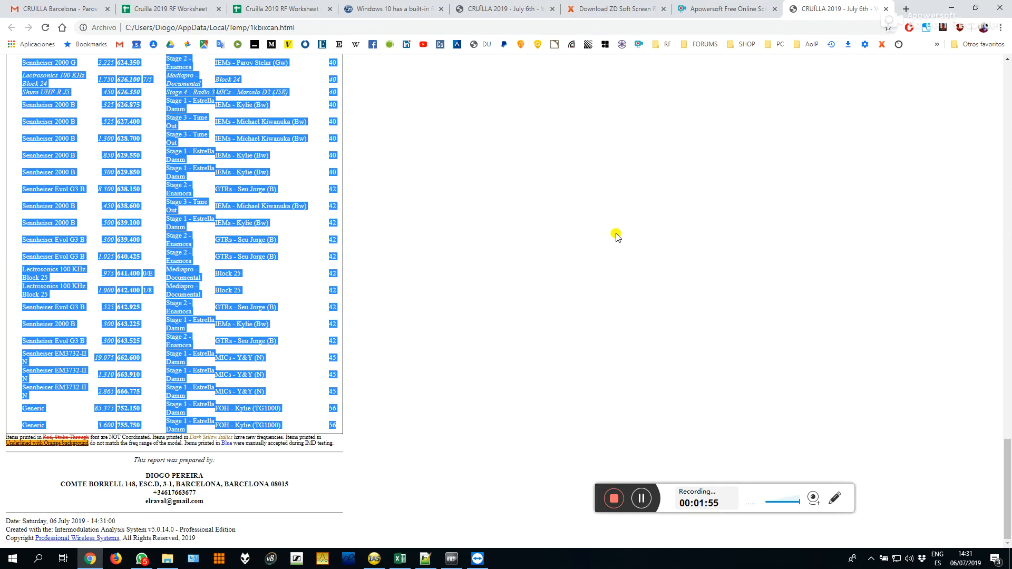
click(400, 559)
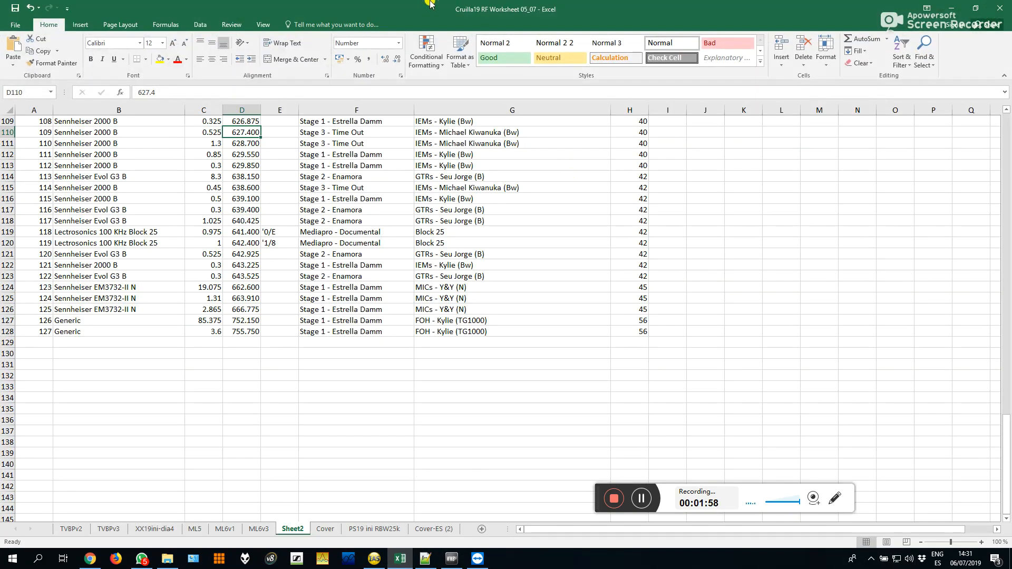
key(alt+Tab)
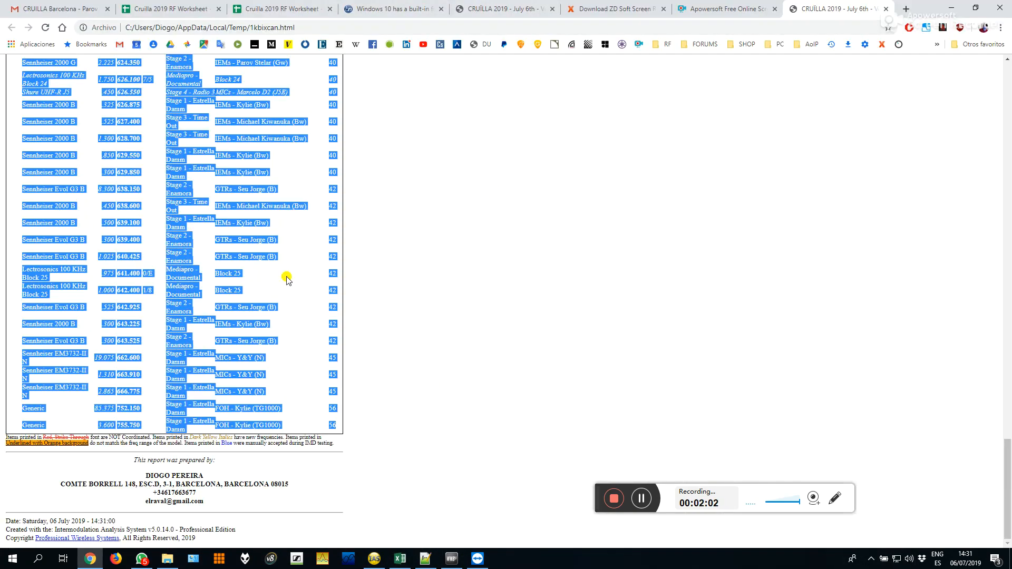
key(alt+Tab)
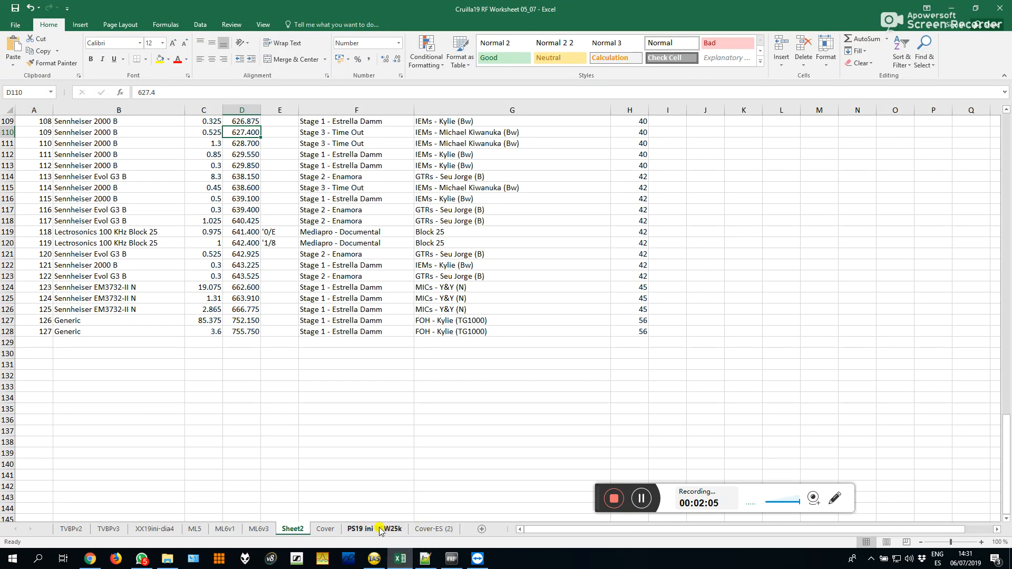
Add a new worksheet and paste the copied frequency table at A1 without its source formatting.
click(480, 529)
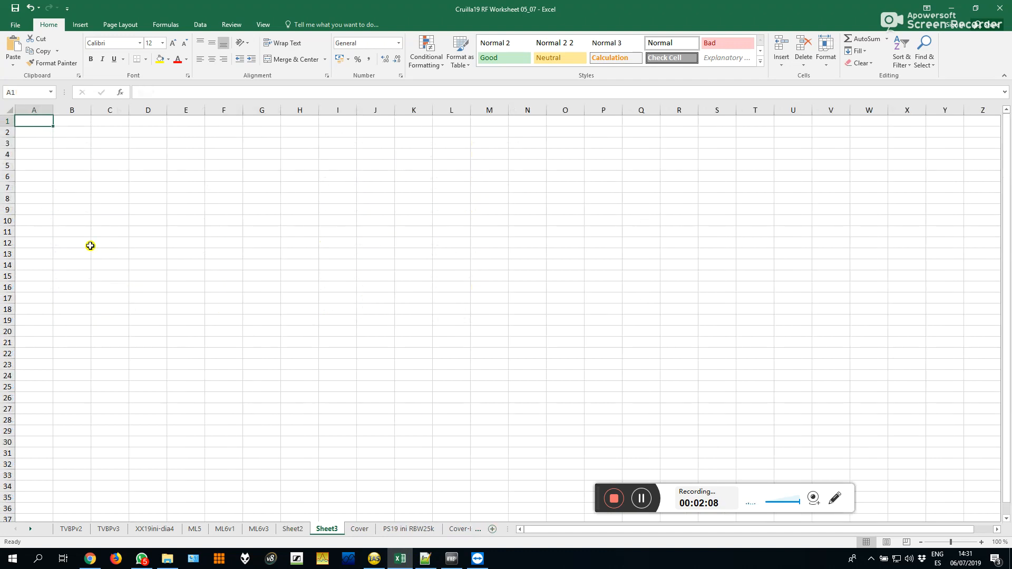
click(13, 65)
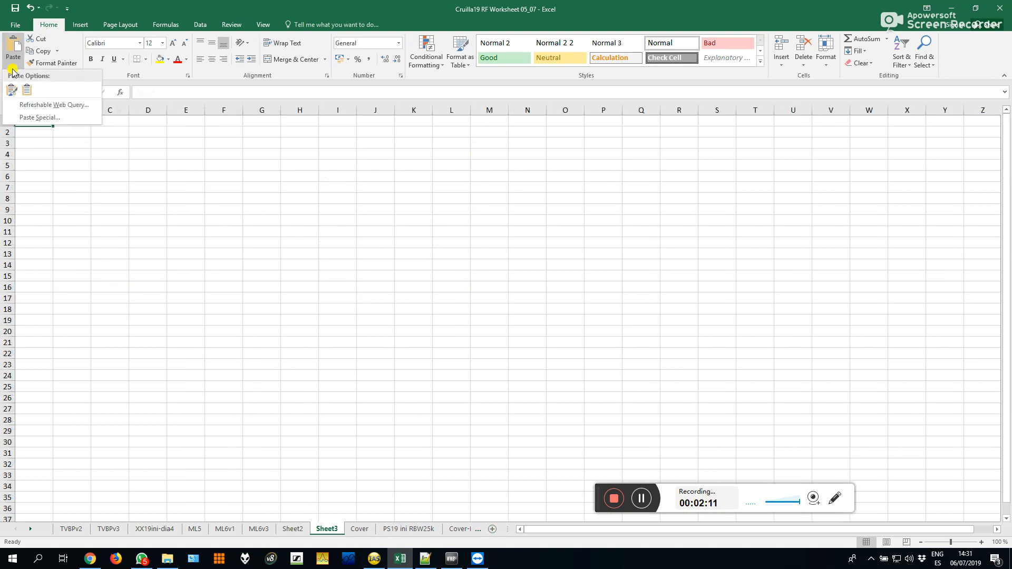
click(28, 93)
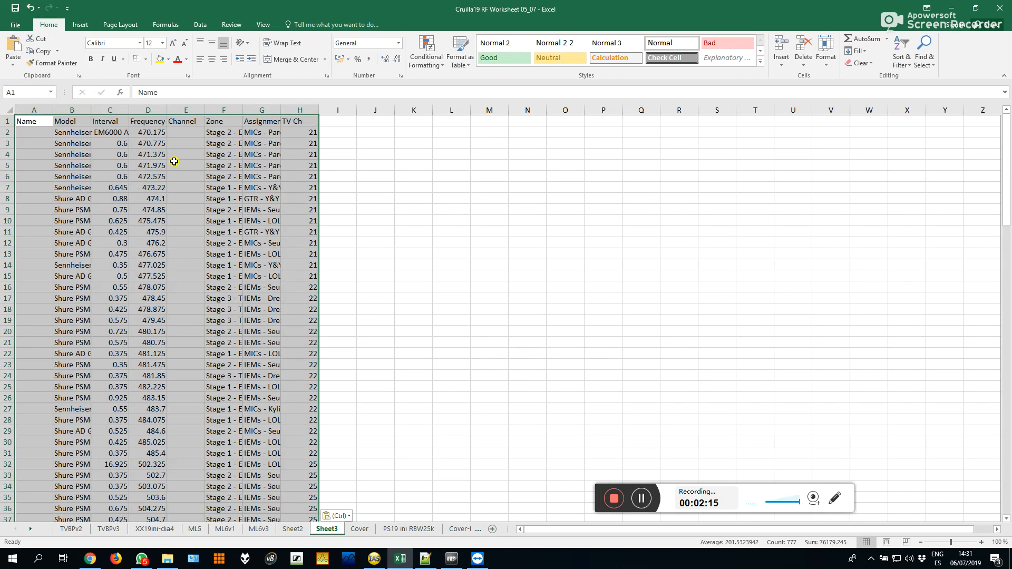
key(Escape)
click(455, 180)
Widen the Model, Zone and Assignment columns so their entries fit.
drag(91, 110, 163, 106)
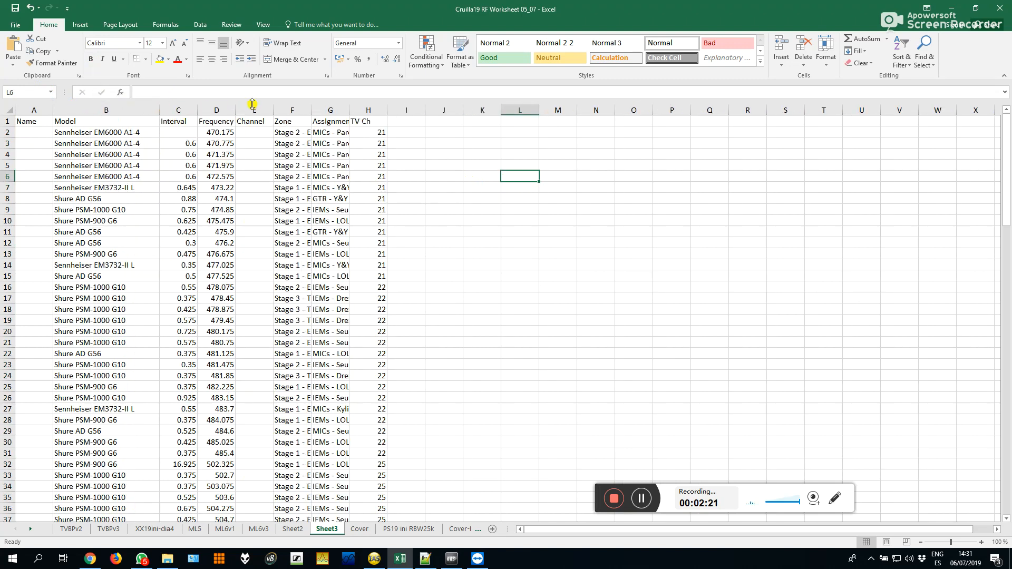
drag(312, 108, 622, 103)
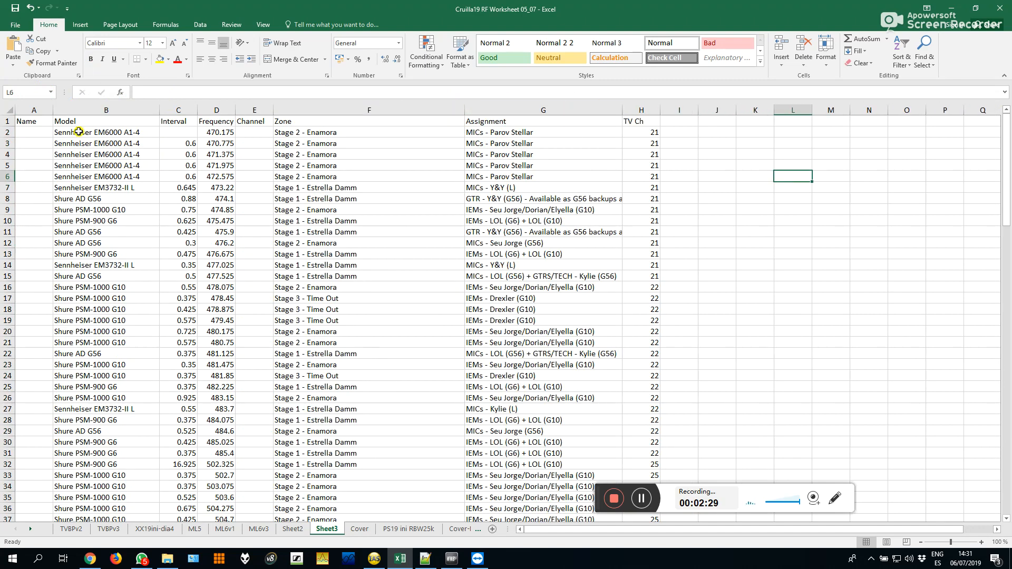
Format all Frequency values in D2:D128 to show three decimal places.
click(218, 139)
scroll(201, 163, down, 1)
scroll(206, 177, up, 1)
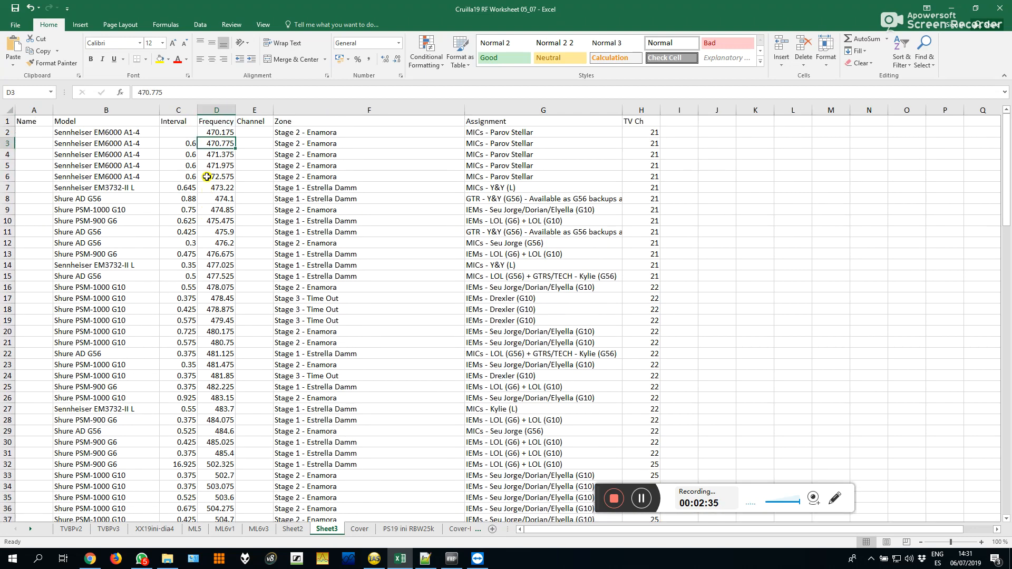
click(213, 132)
scroll(185, 316, down, 6)
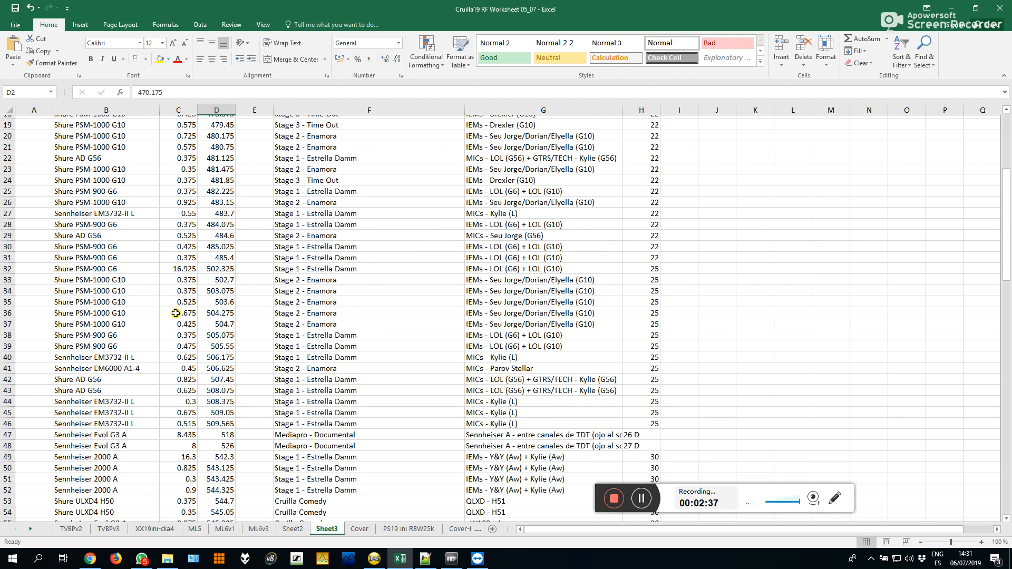
scroll(181, 312, up, 3)
scroll(181, 311, down, 20)
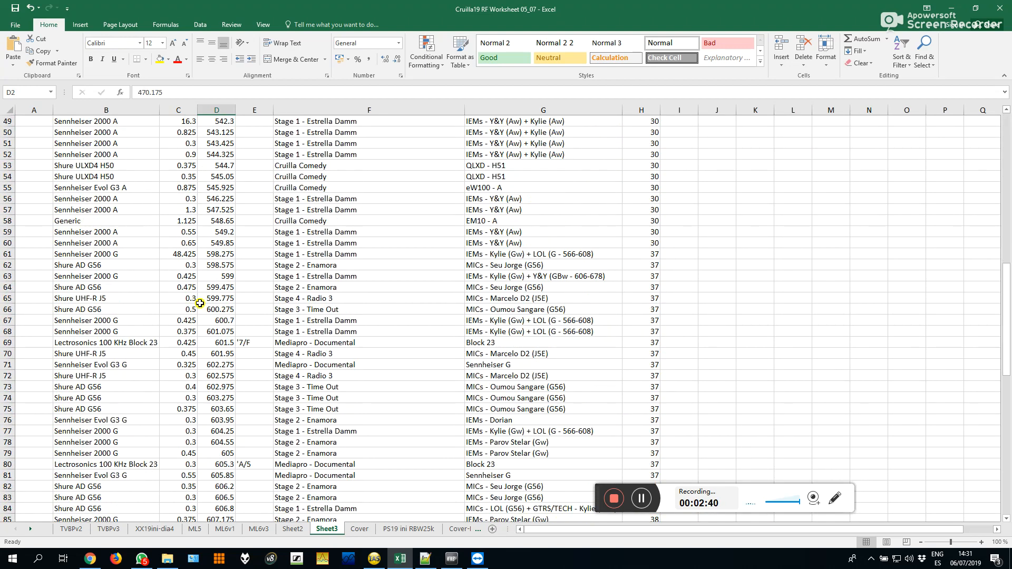
scroll(201, 315, down, 7)
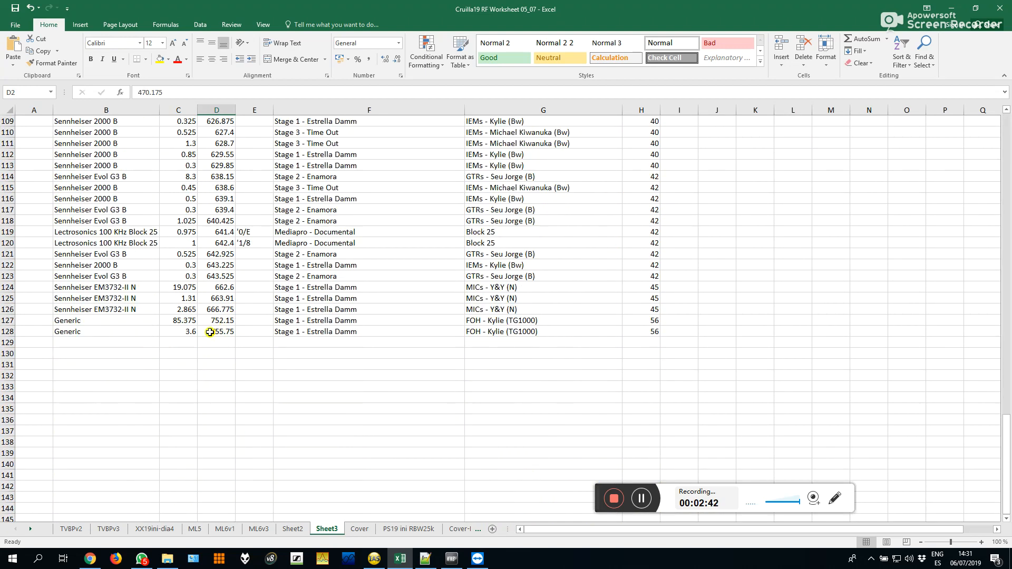
shift+click(216, 331)
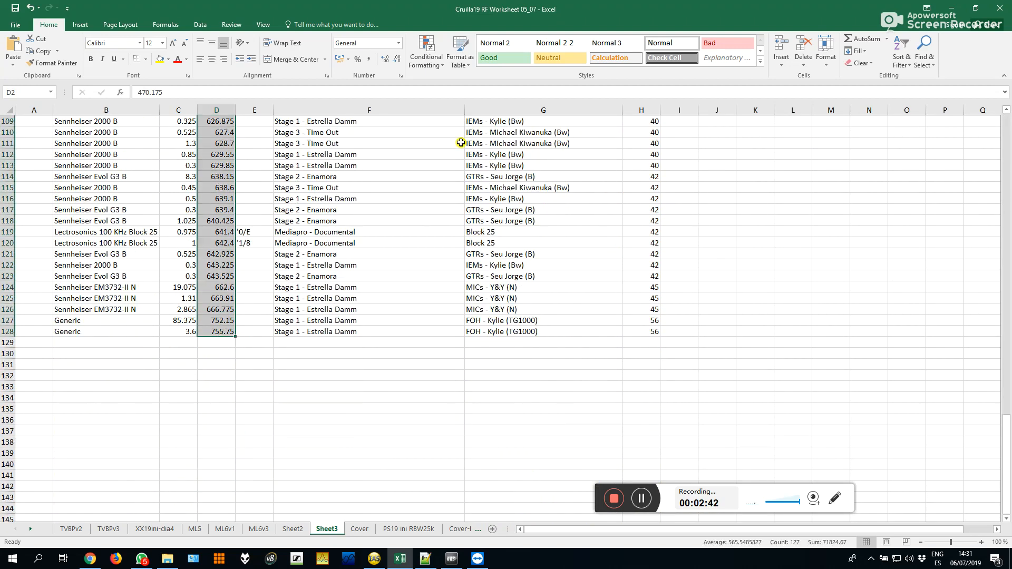
click(389, 61)
click(397, 59)
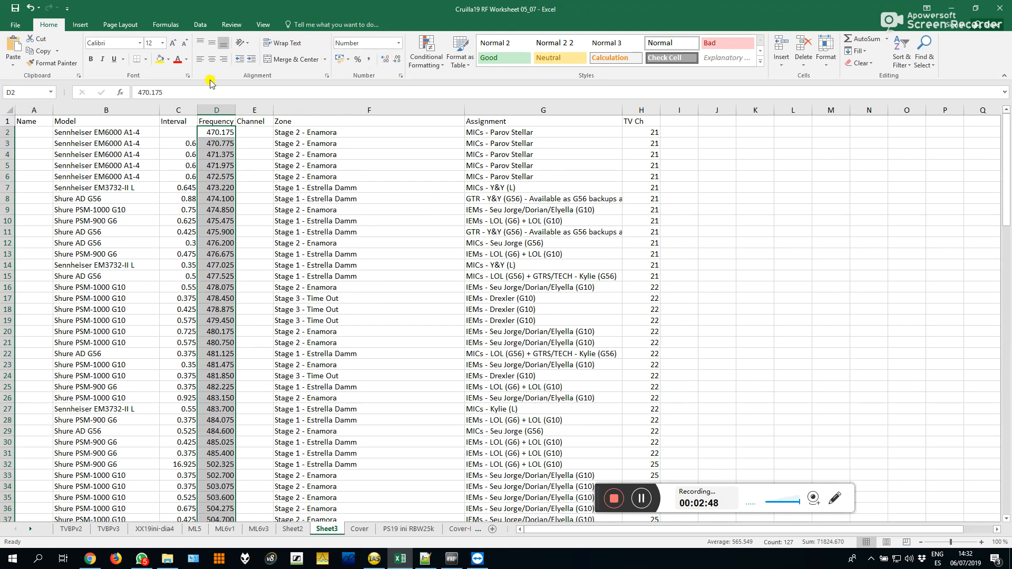
Enter 1 in cell A2 as the first row number of the Name column.
click(38, 134)
text(1)
key(Return)
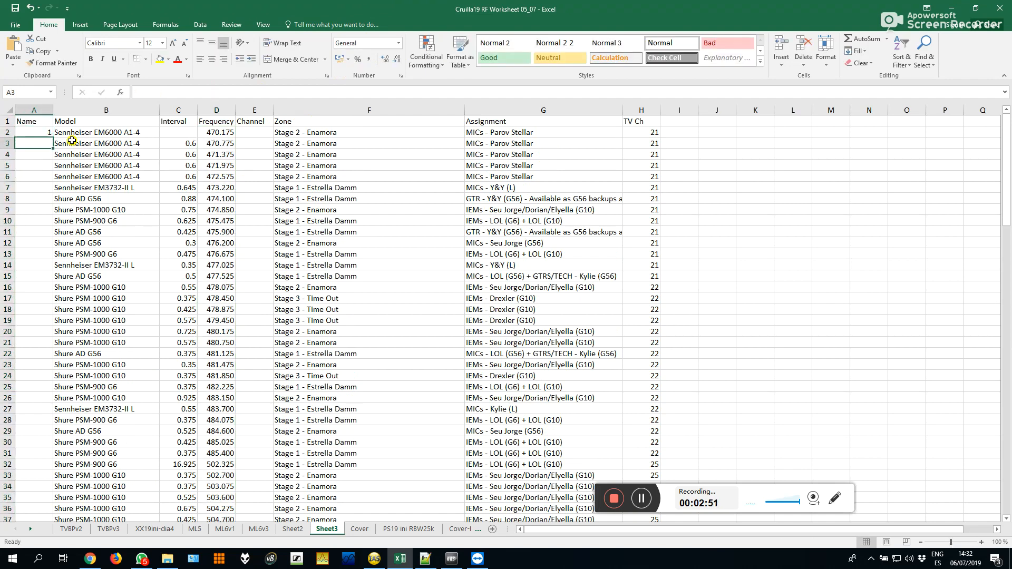
Fill A2:A128 with a linear series in steps of 1 up to 127, and narrow the Name column.
click(47, 129)
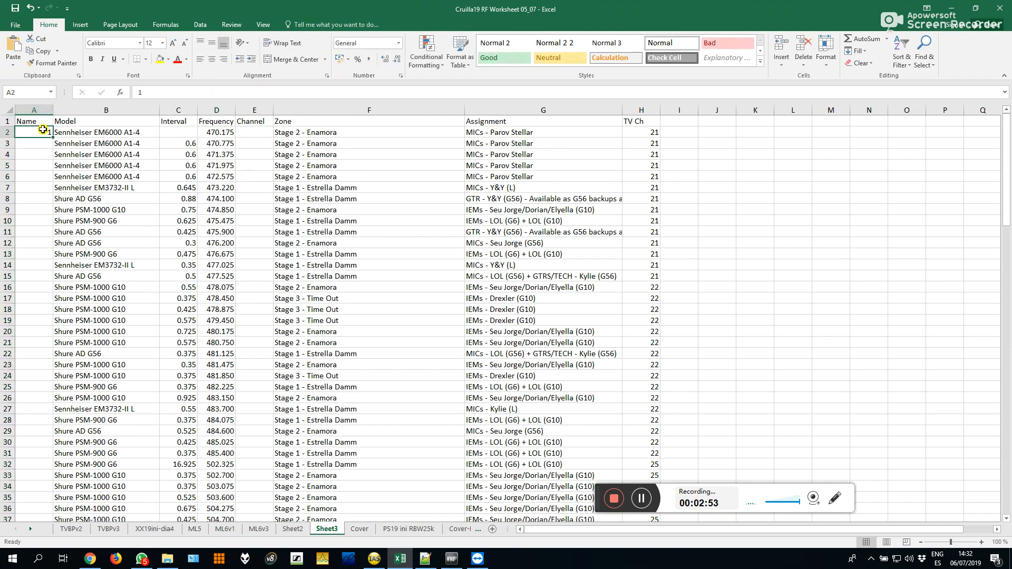
key(ctrl+c)
key(Escape)
scroll(33, 141, down, 20)
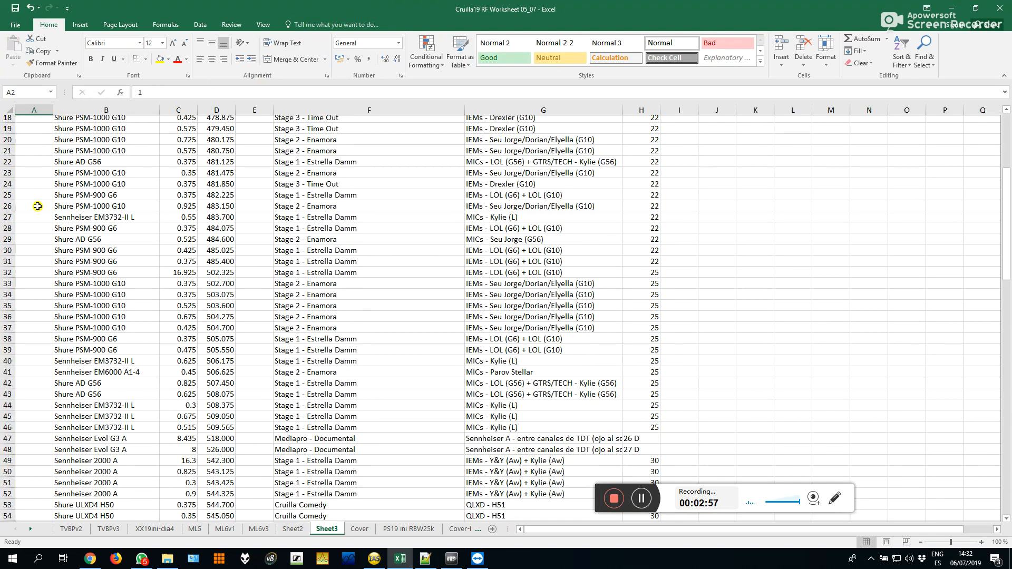
scroll(36, 213, down, 5)
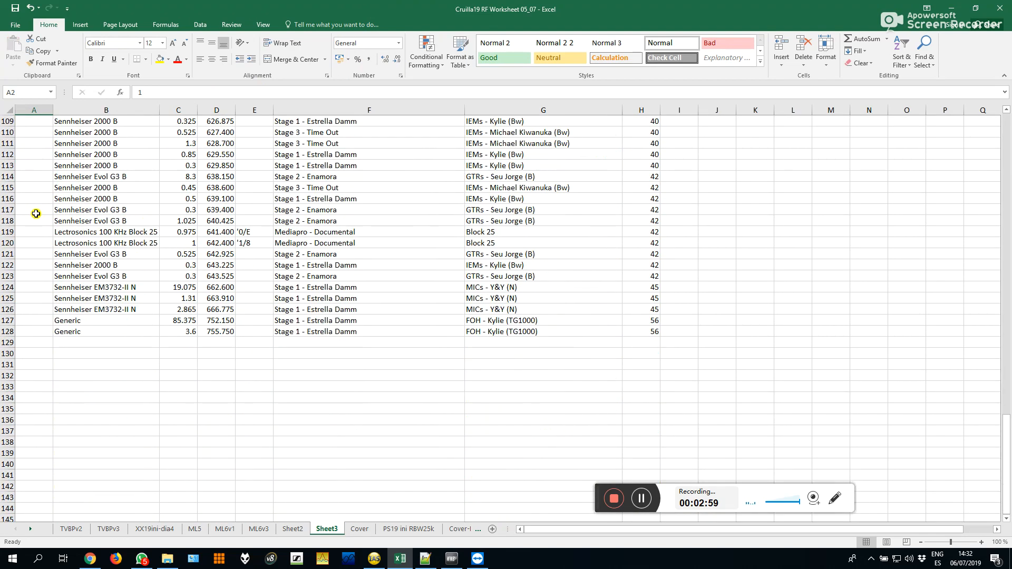
shift+click(27, 330)
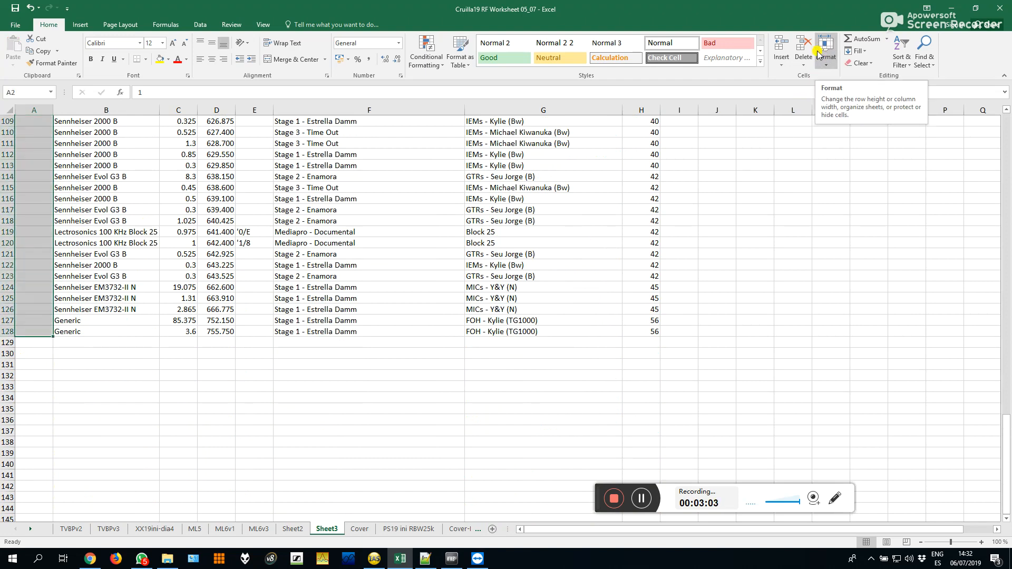
click(858, 50)
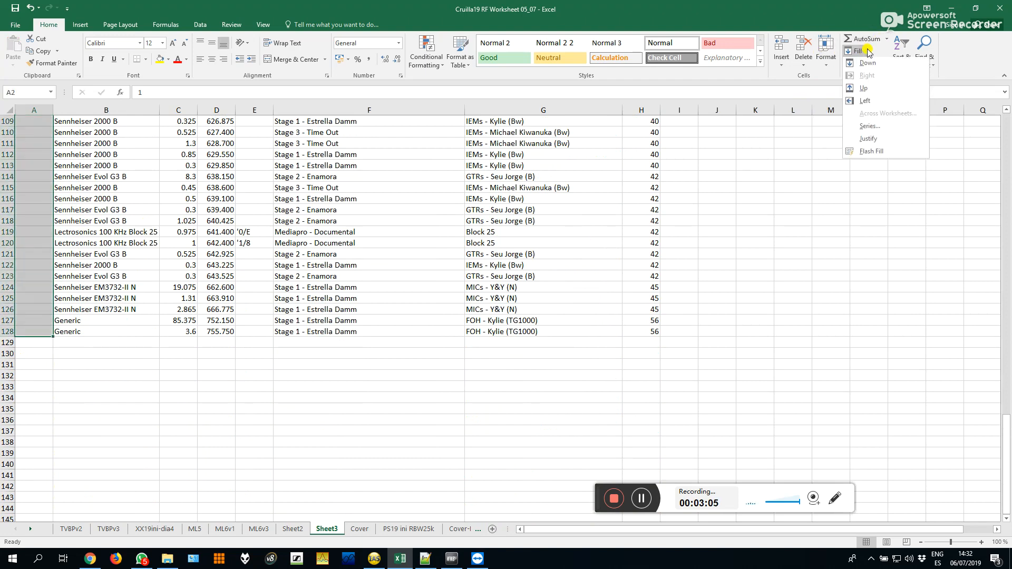
click(875, 126)
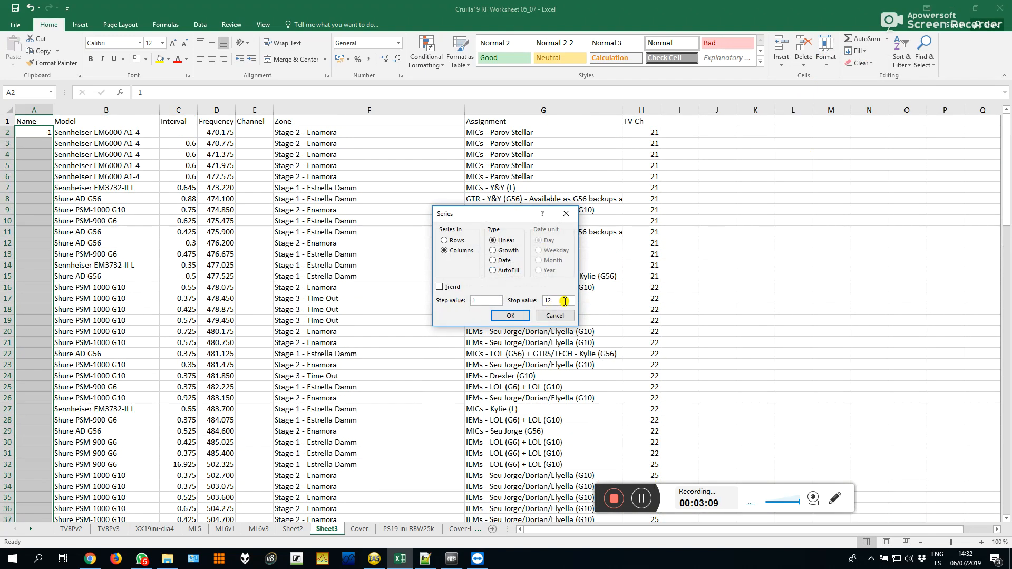
click(510, 315)
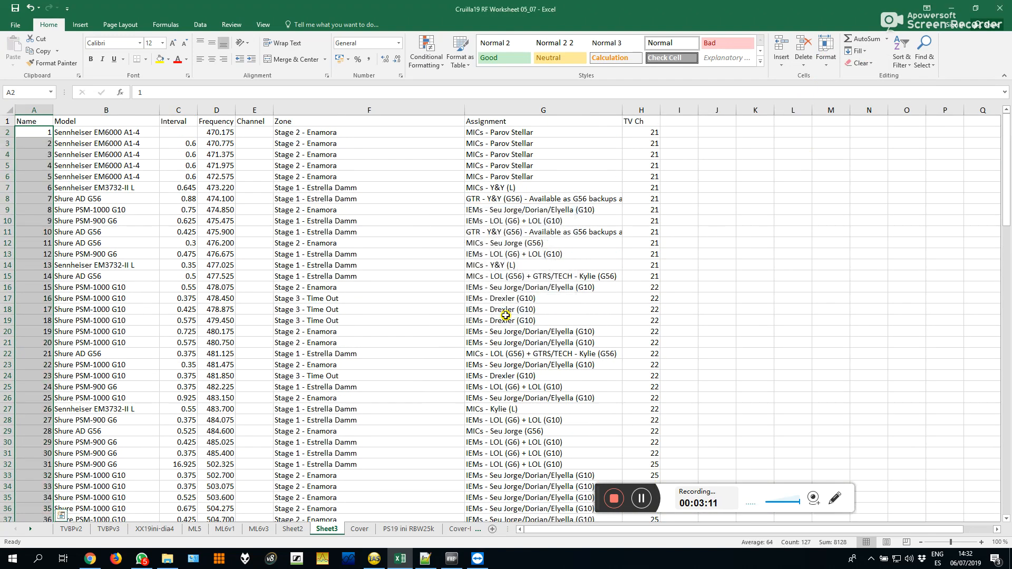
scroll(200, 268, down, 3)
scroll(133, 171, up, 3)
drag(56, 110, 40, 109)
Add filters to the header row A1:H1 and make the headers bold.
click(29, 123)
shift+click(640, 119)
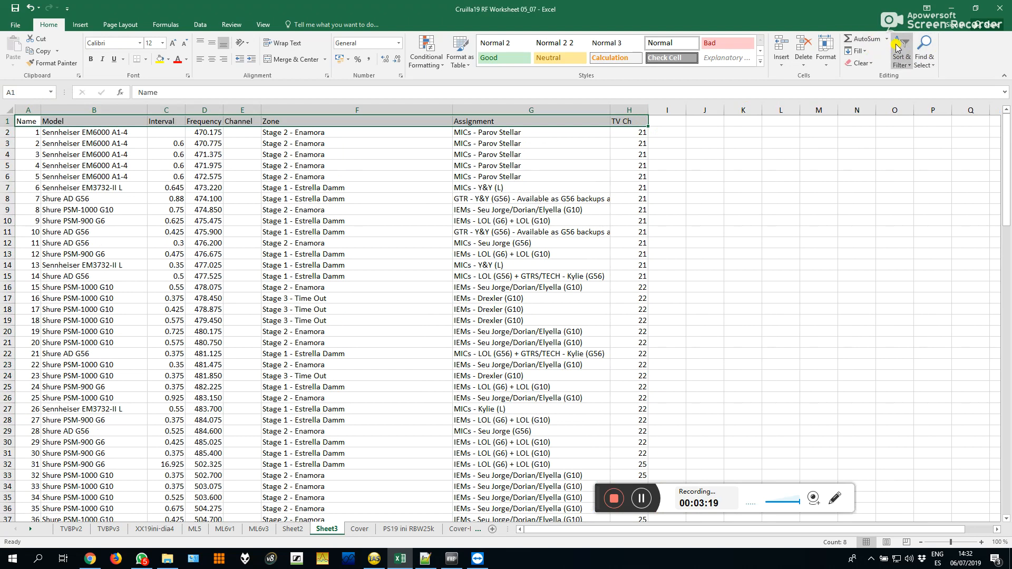
click(898, 49)
click(915, 115)
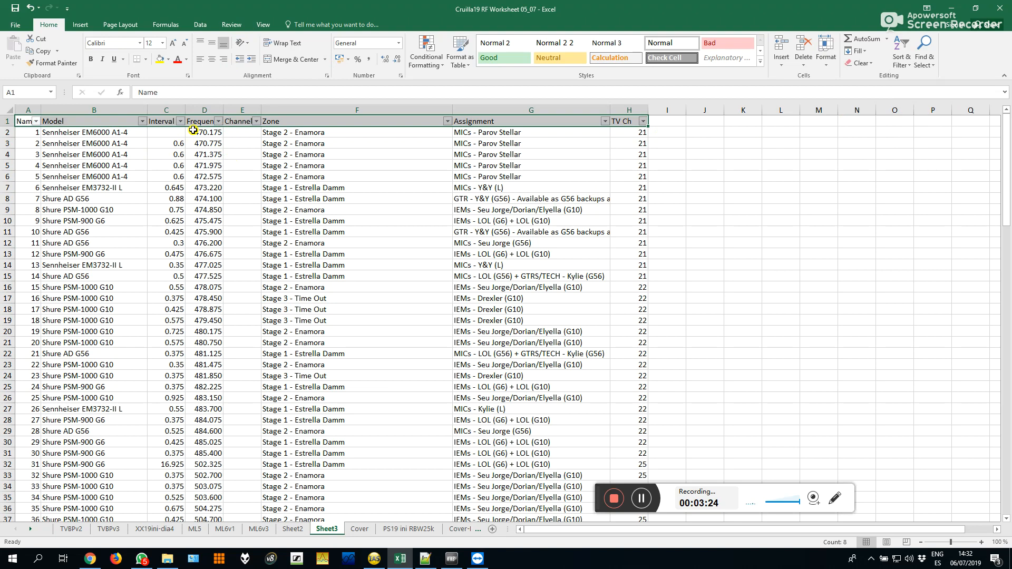
key(ctrl+b)
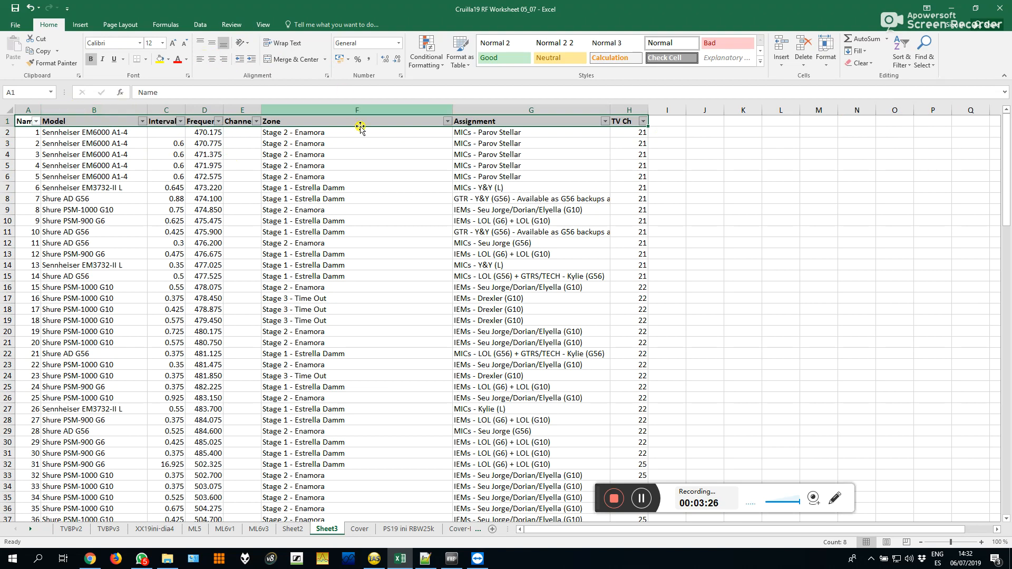
click(701, 154)
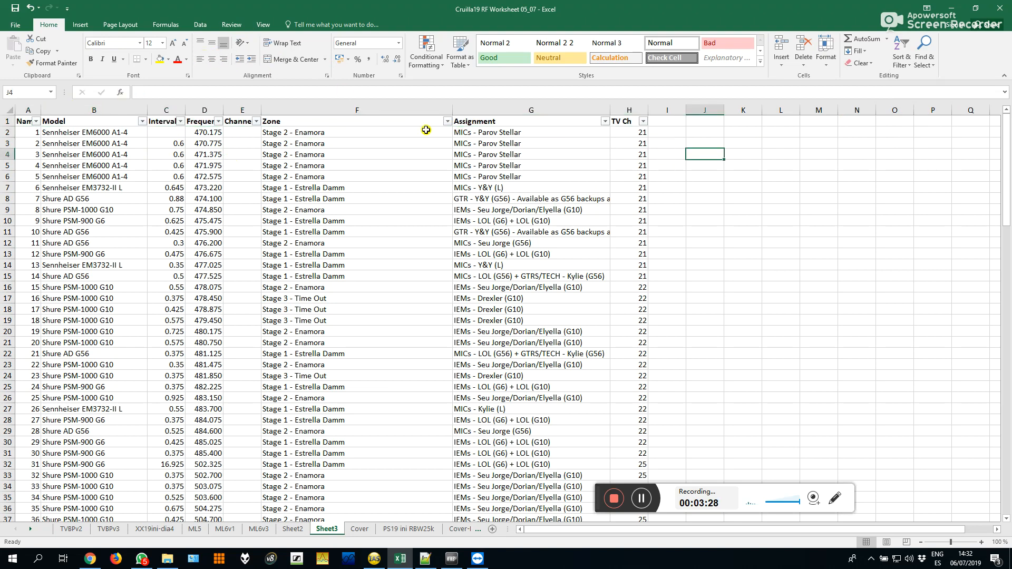
Filter the Zone column to show only Stage 1 - Estrella Damm.
click(444, 123)
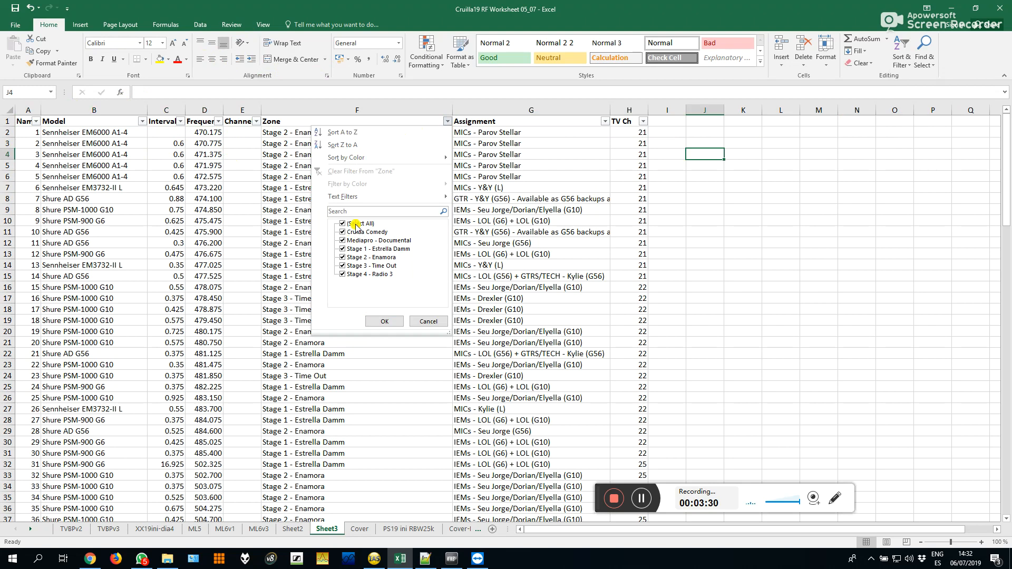
click(342, 223)
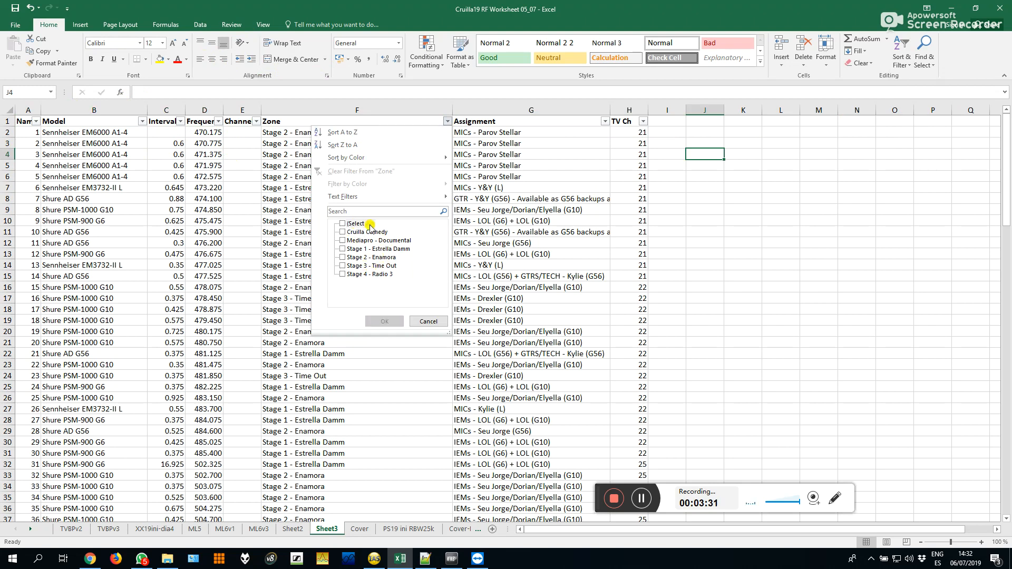
click(350, 249)
click(384, 322)
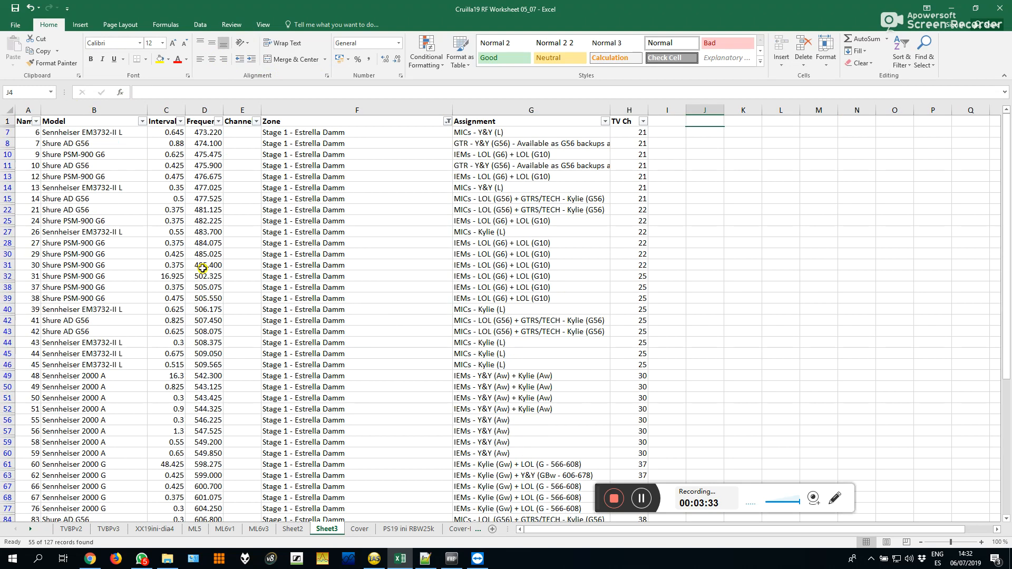
Select the row numbers of the filtered records in the Name column, from A7 to A128.
scroll(174, 210, down, 8)
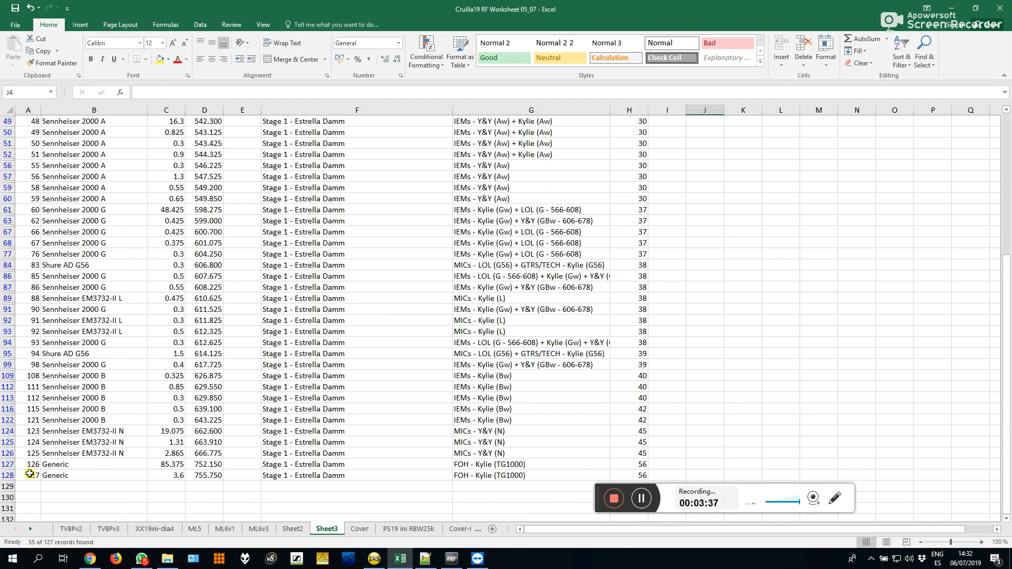
click(30, 473)
scroll(21, 263, up, 8)
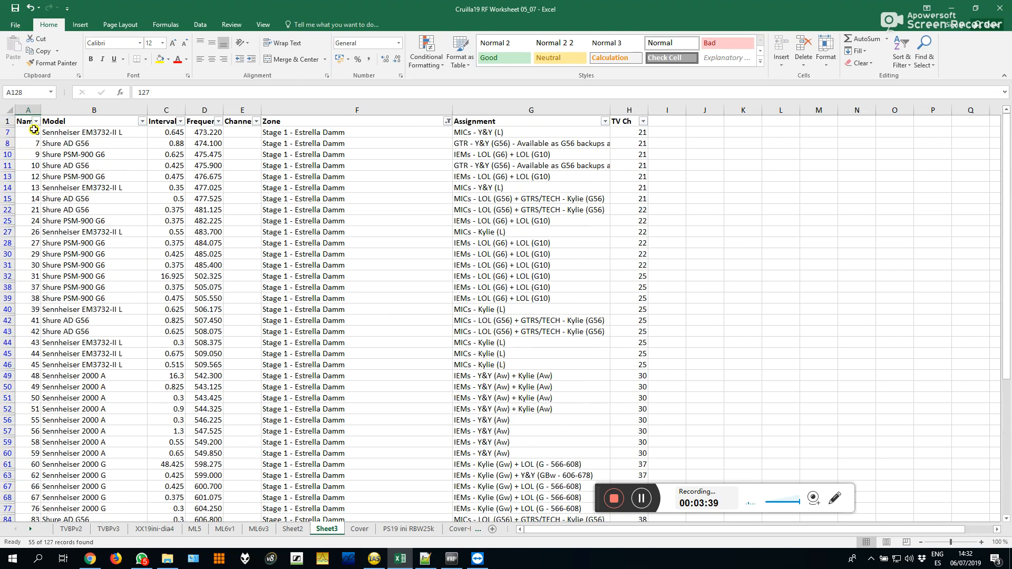
shift+click(34, 129)
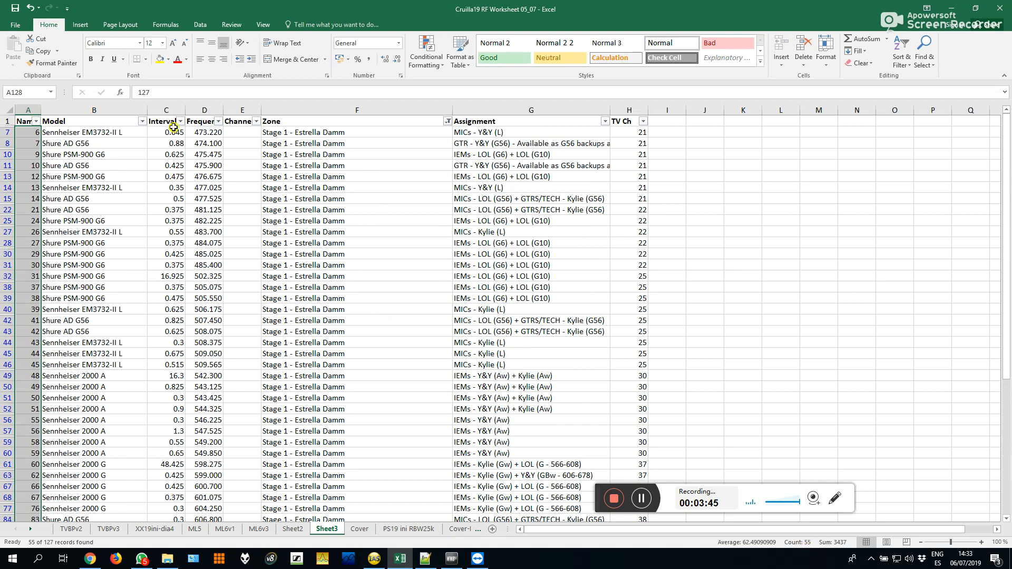
Show every zone again by reselecting all values in the Zone column filter.
click(219, 122)
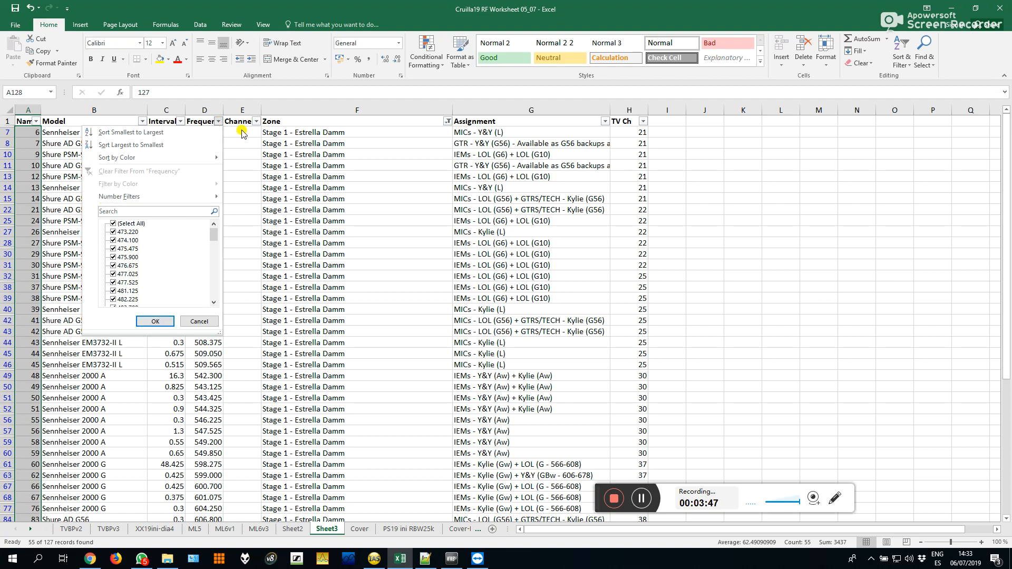
click(240, 136)
click(447, 122)
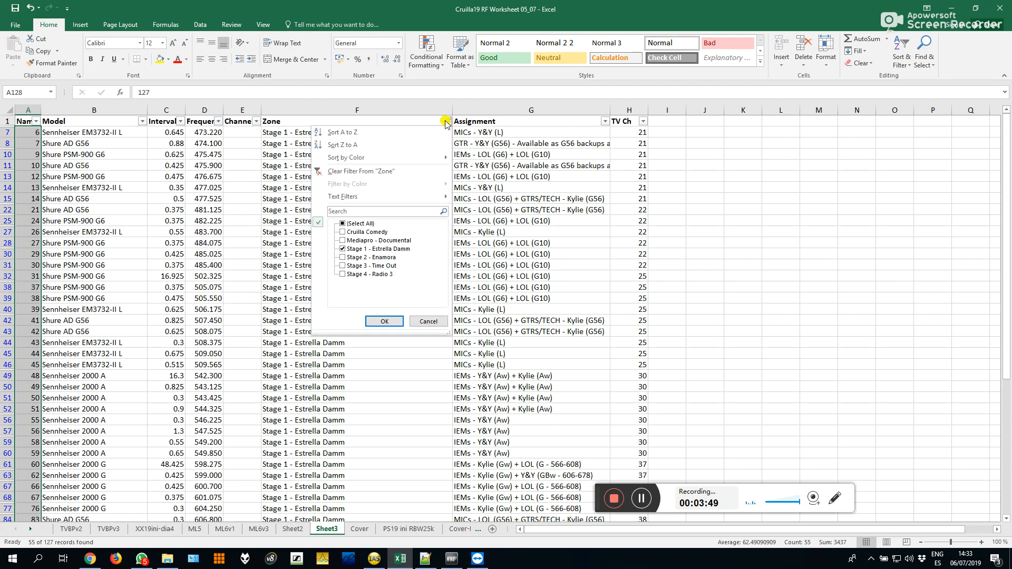
click(354, 225)
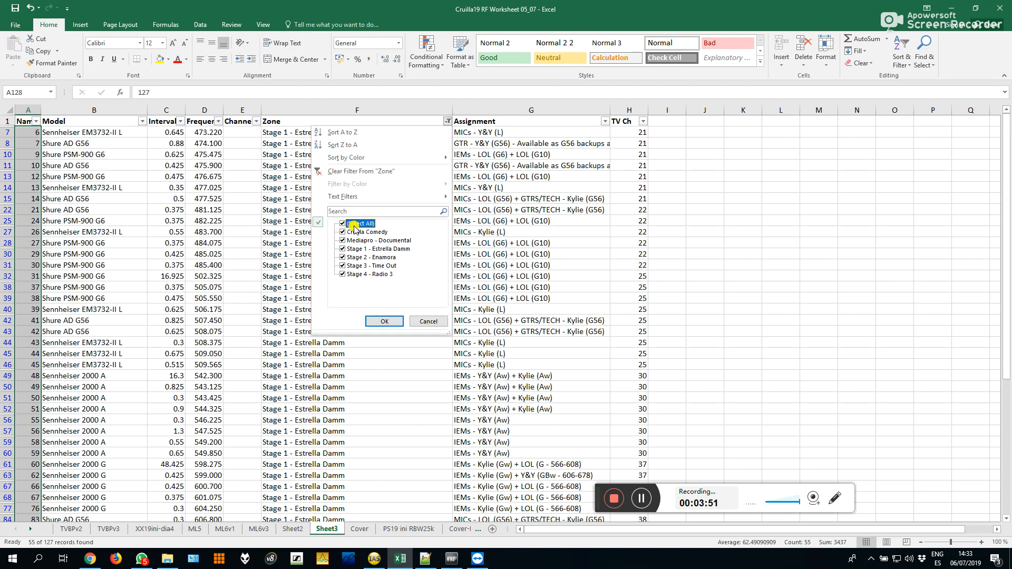
click(390, 324)
Copy all frequencies in D2:D128.
click(198, 134)
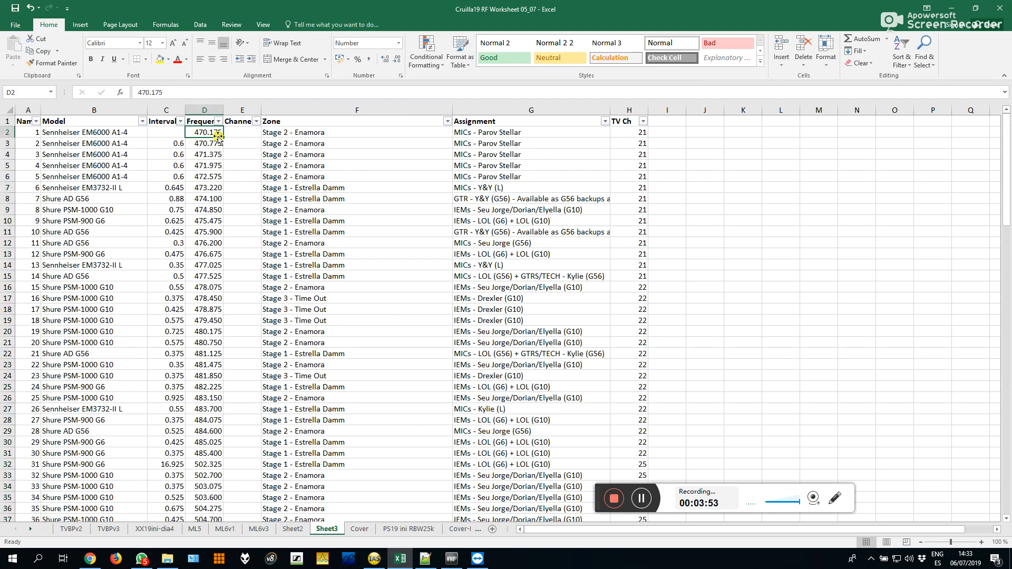
scroll(224, 147, down, 5)
scroll(224, 147, down, 20)
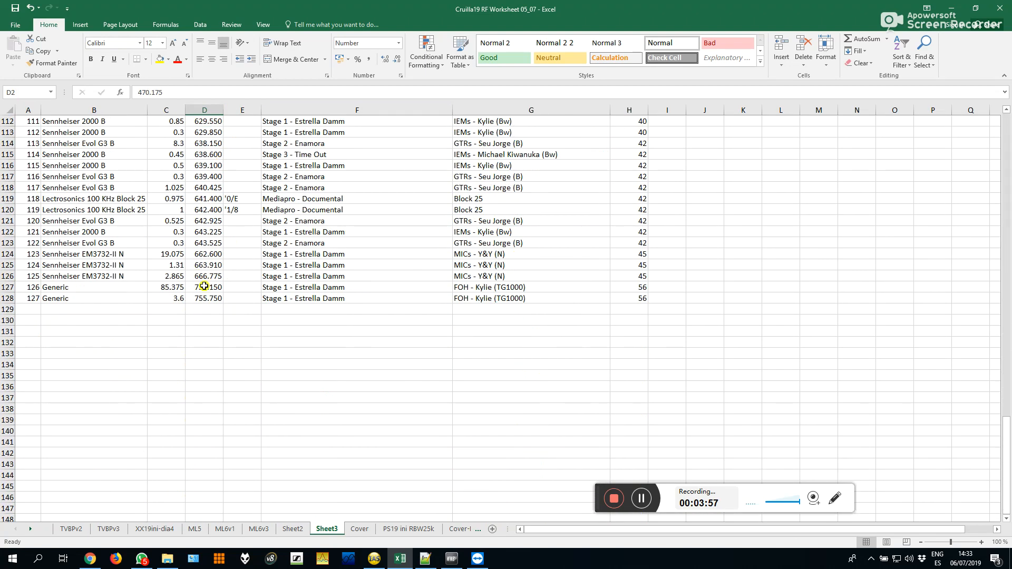
shift+click(206, 298)
key(ctrl+c)
Switch to Notepad++, paste the copied frequencies into a new document and remove the blank last line.
key(alt+Tab)
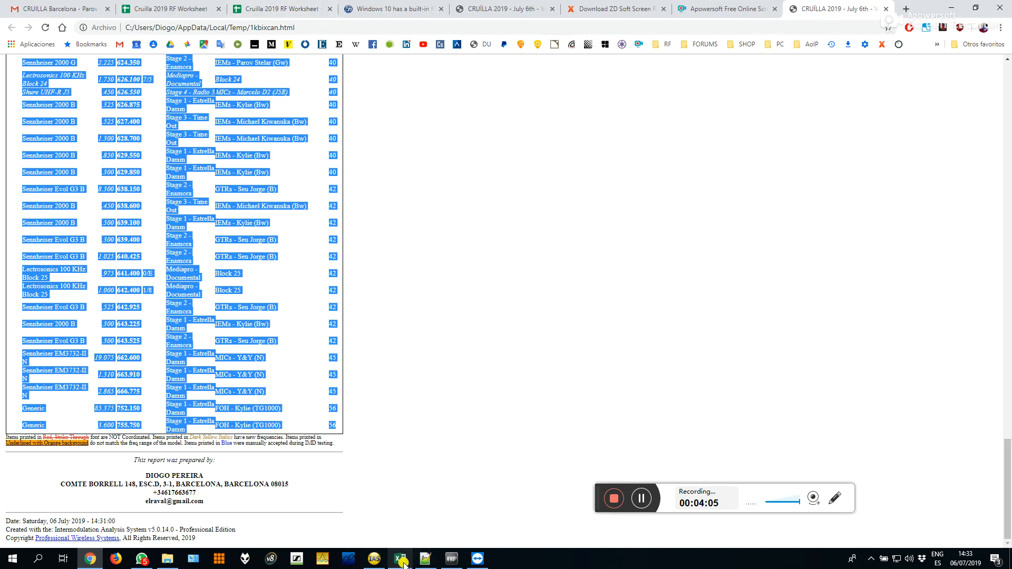
click(420, 561)
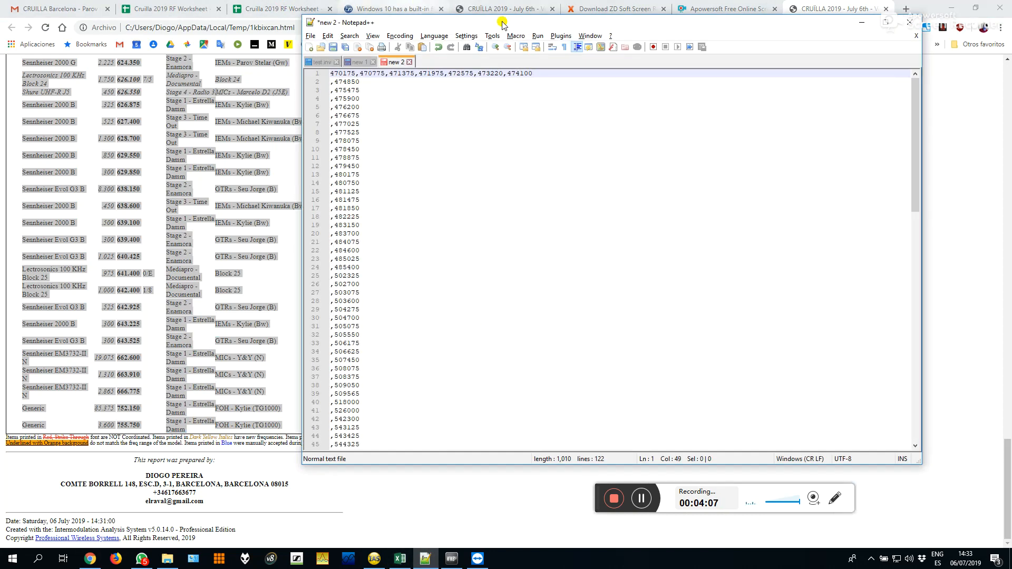
click(311, 47)
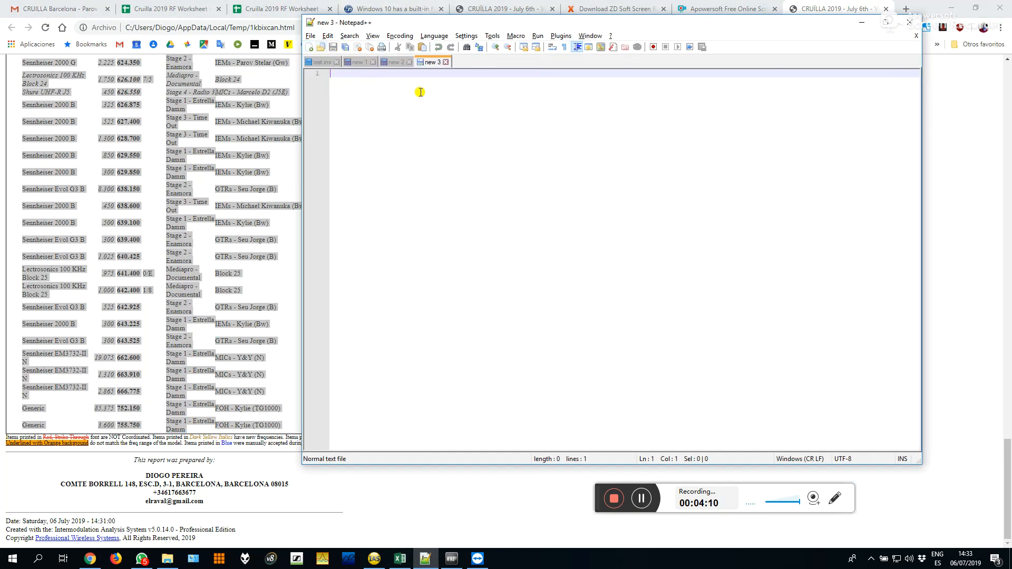
key(ctrl+v)
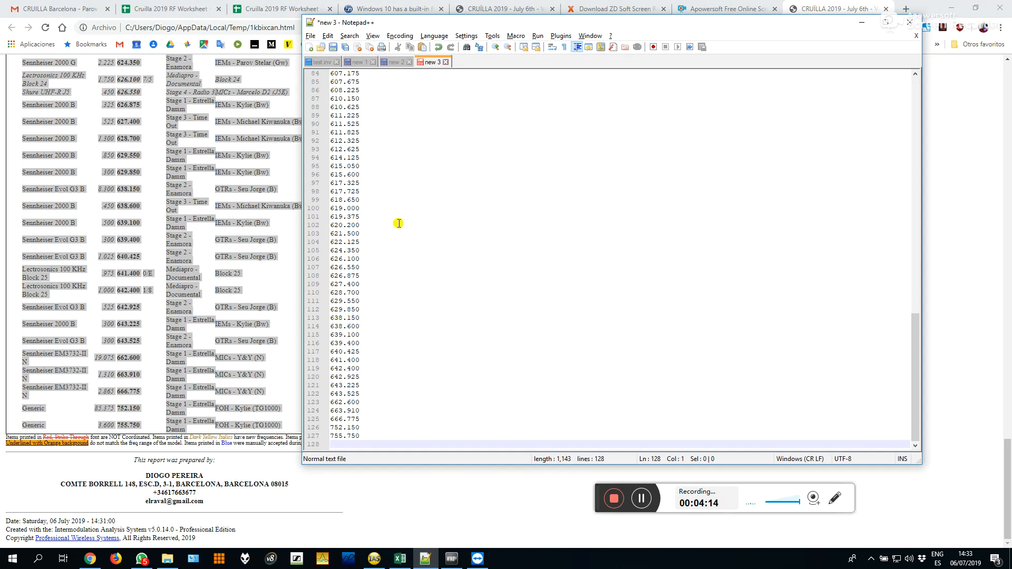
key(BackSpace)
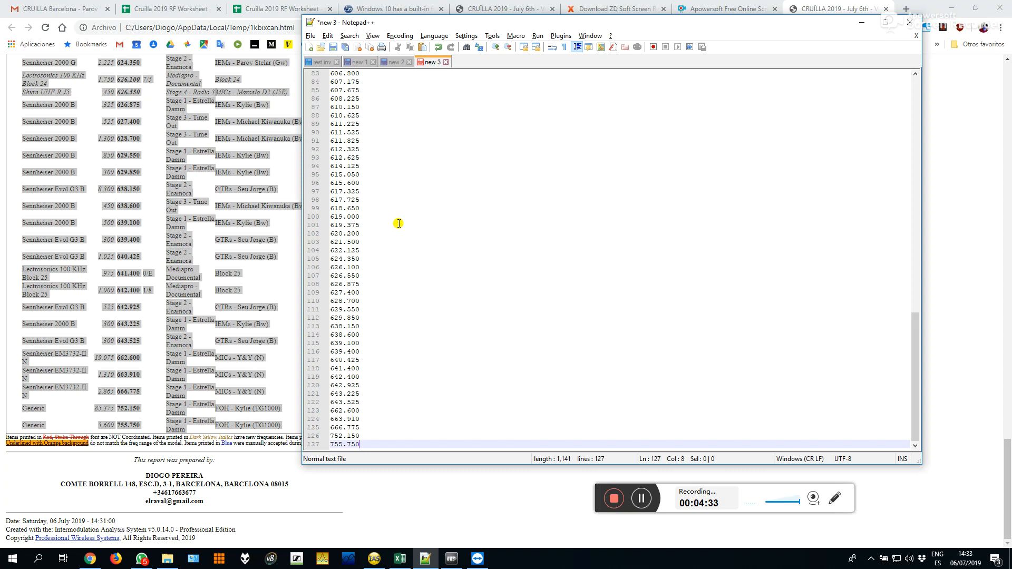
Remove the decimal points by replacing every "." in the document with nothing.
key(ctrl+shift+Left)
key(ctrl+h)
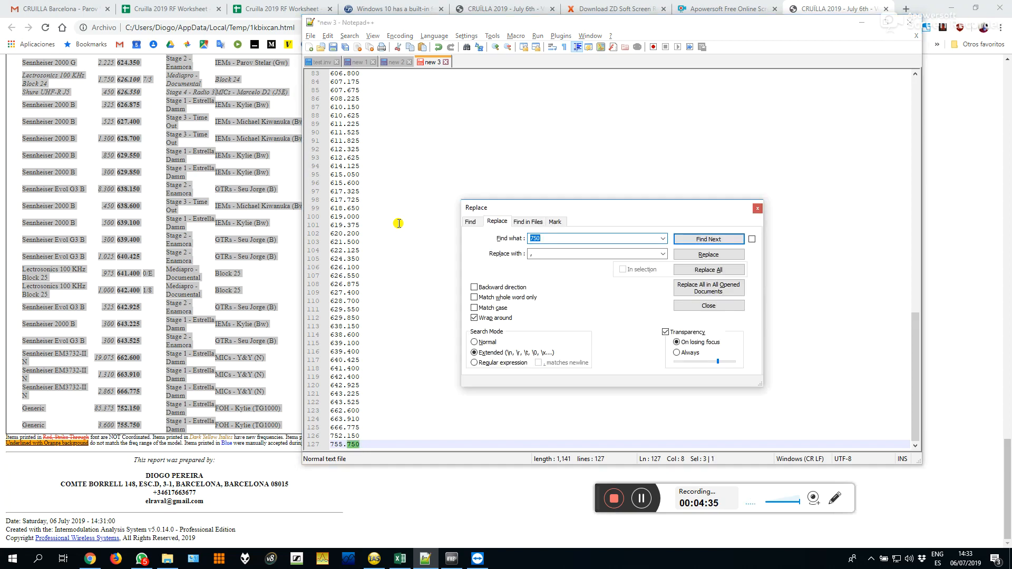
text(.)
key(Tab)
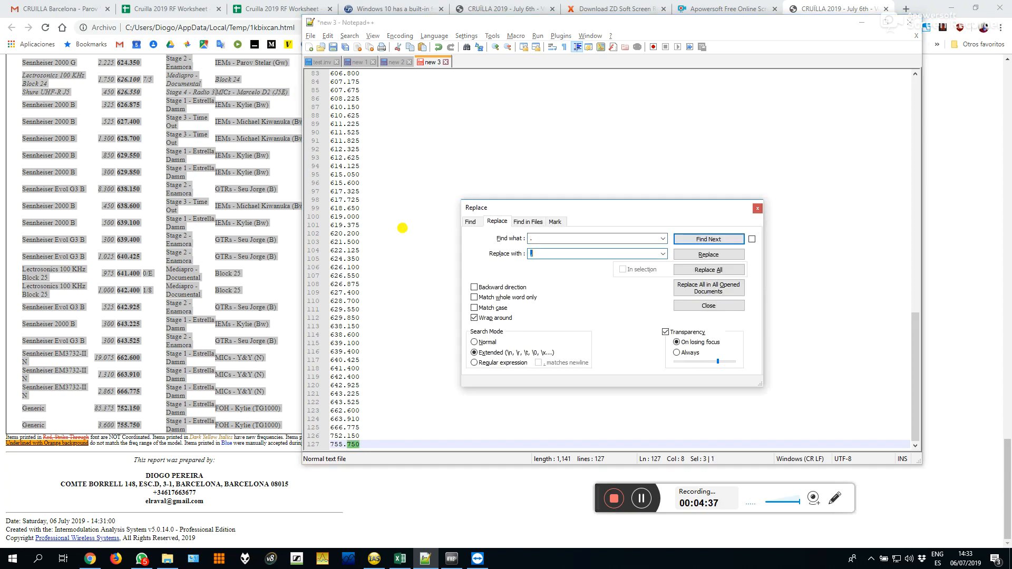
click(719, 269)
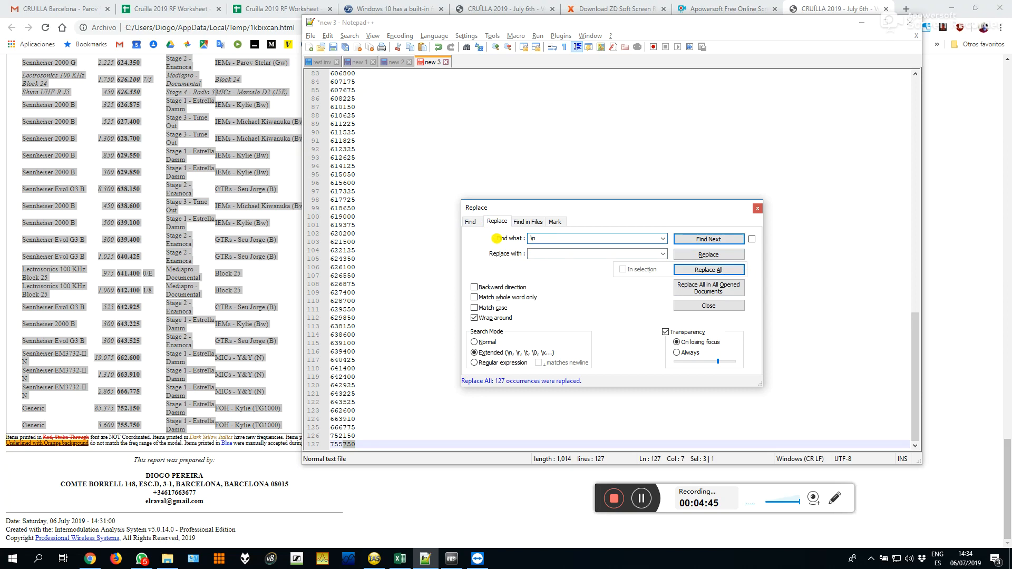
Replace every line feed "\n" with a comma using the Extended search mode.
click(536, 253)
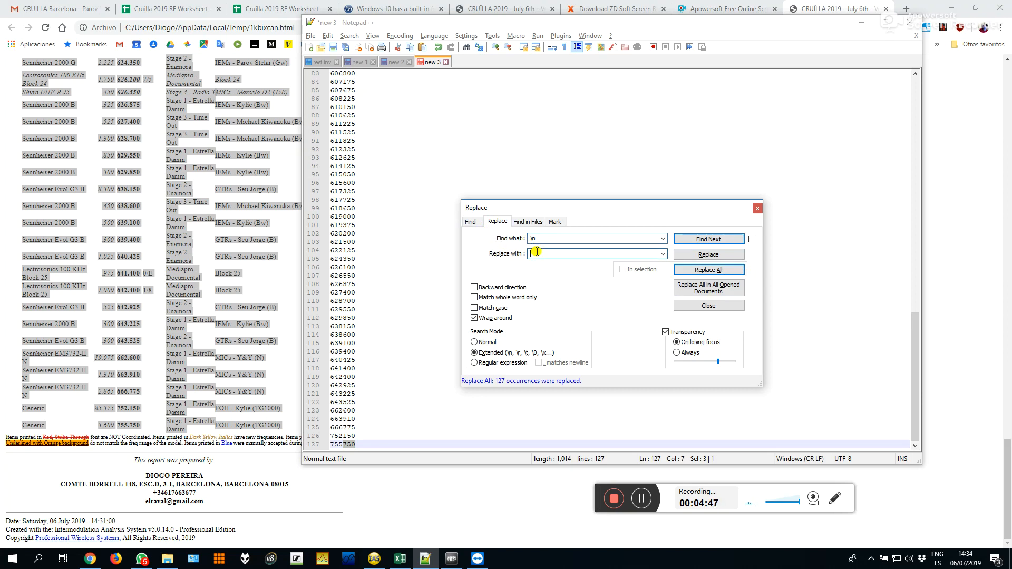
text(,)
click(704, 269)
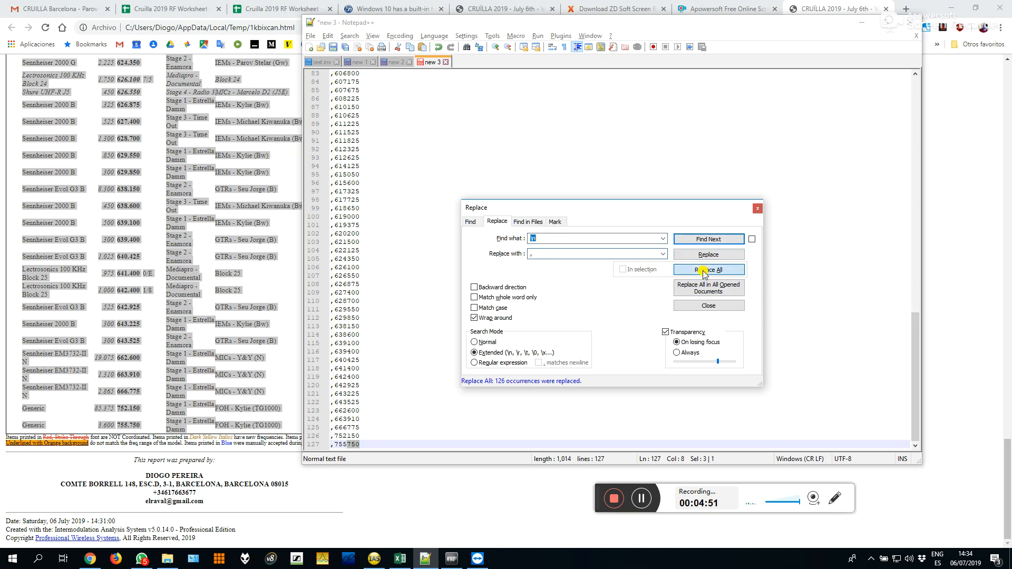
click(758, 208)
Join the first 14 frequencies onto line 1 by removing the line breaks between them, and open the new 1 document.
drag(915, 333, 908, 69)
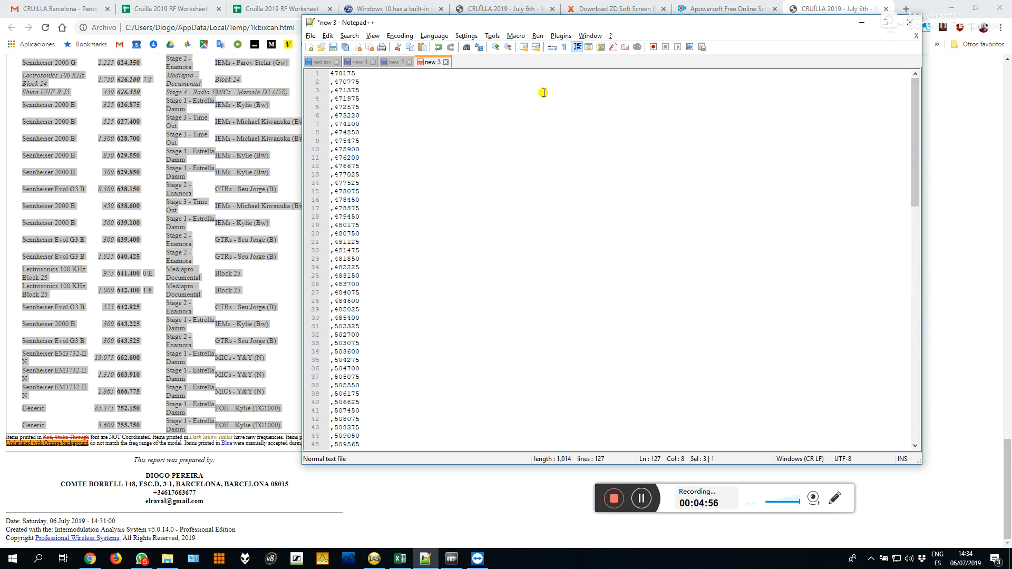
click(493, 76)
key(Delete)
key(End)
key(Delete)
key(End)
key(Delete)
key(End)
key(Delete)
key(End)
key(Delete)
key(End)
key(Delete)
key(End)
key(Delete)
key(End)
key(Delete)
key(End)
key(Delete)
key(End)
key(Delete)
key(End)
key(Delete)
key(End)
key(Delete)
key(End)
key(Delete)
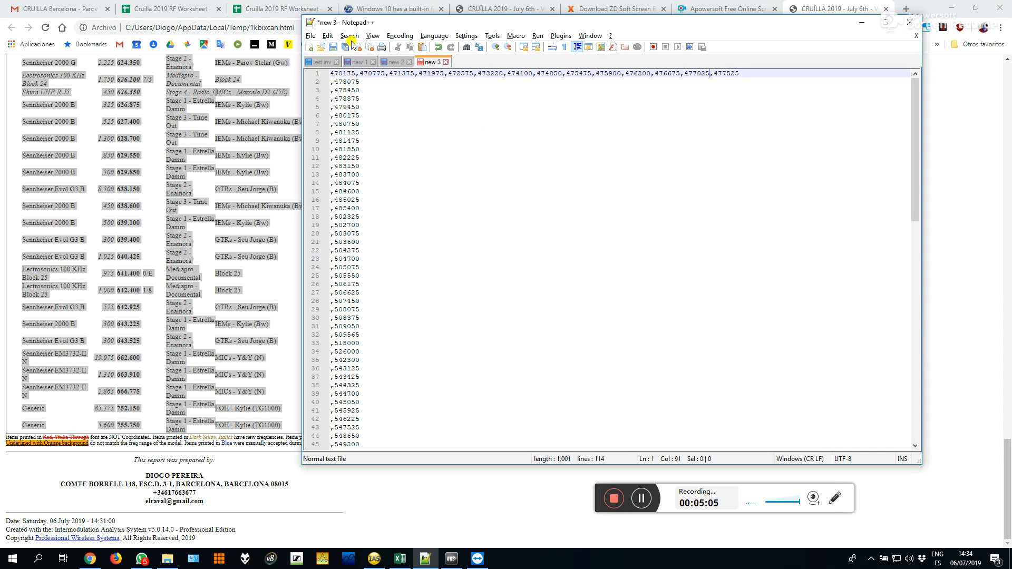
click(360, 62)
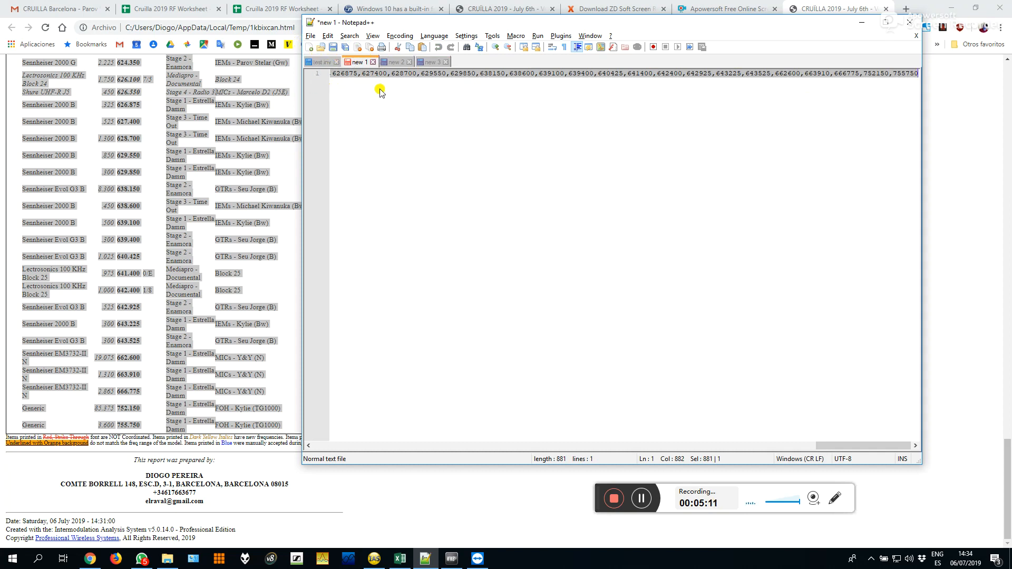
Switch to Wireless Workbench and open the Equipment Profiles.
key(alt+Tab)
key(Tab)
key(Tab)
key(Tab)
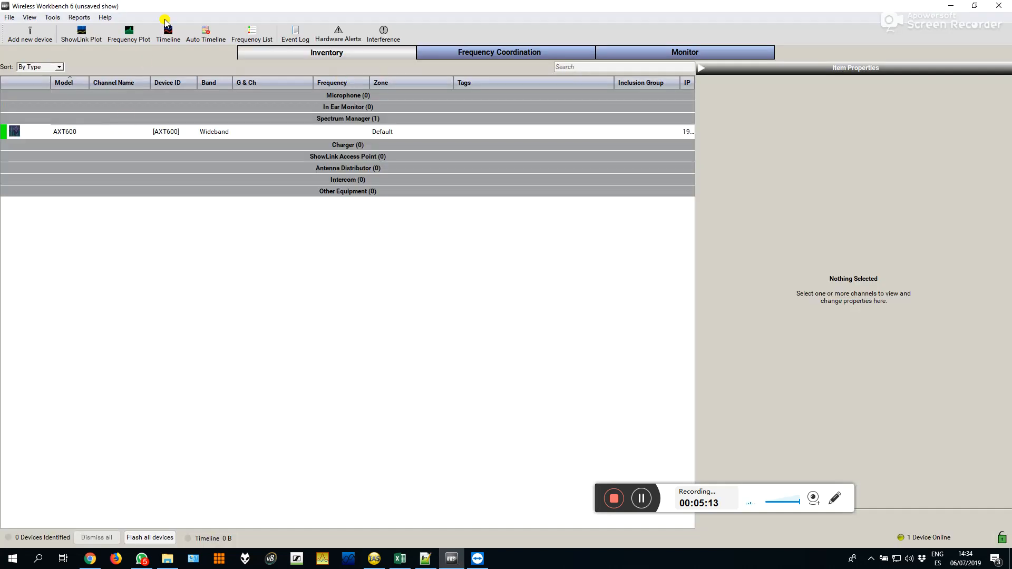
click(53, 18)
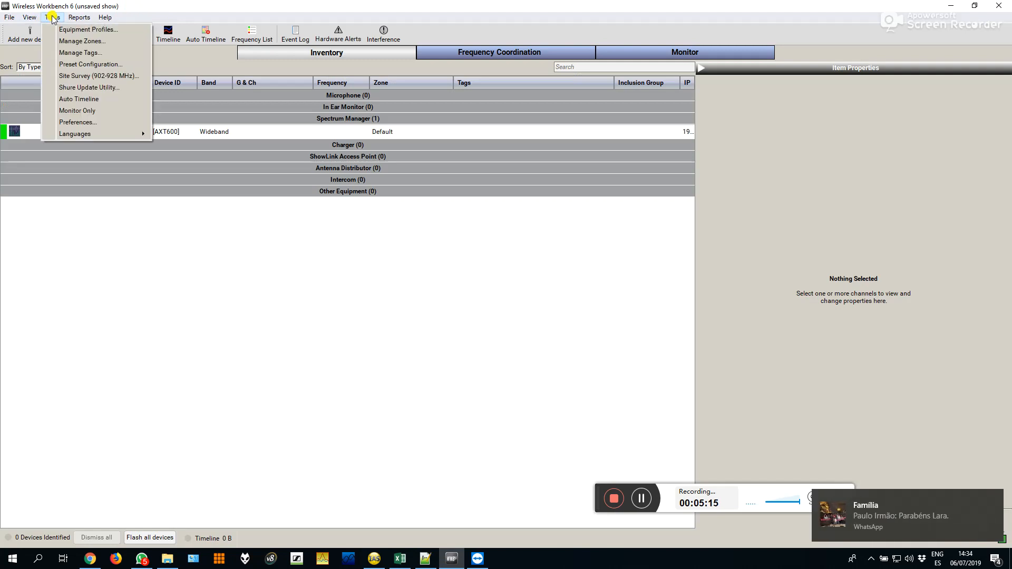
click(71, 29)
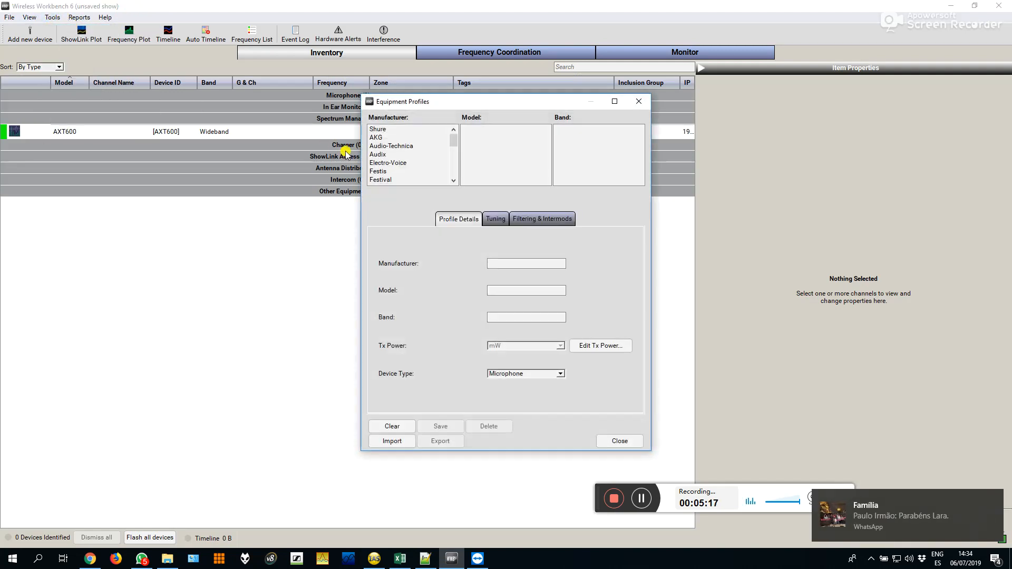
Start a profile under the manufacturer Festival with the model Test and the band ALL.
drag(452, 141, 452, 149)
click(407, 155)
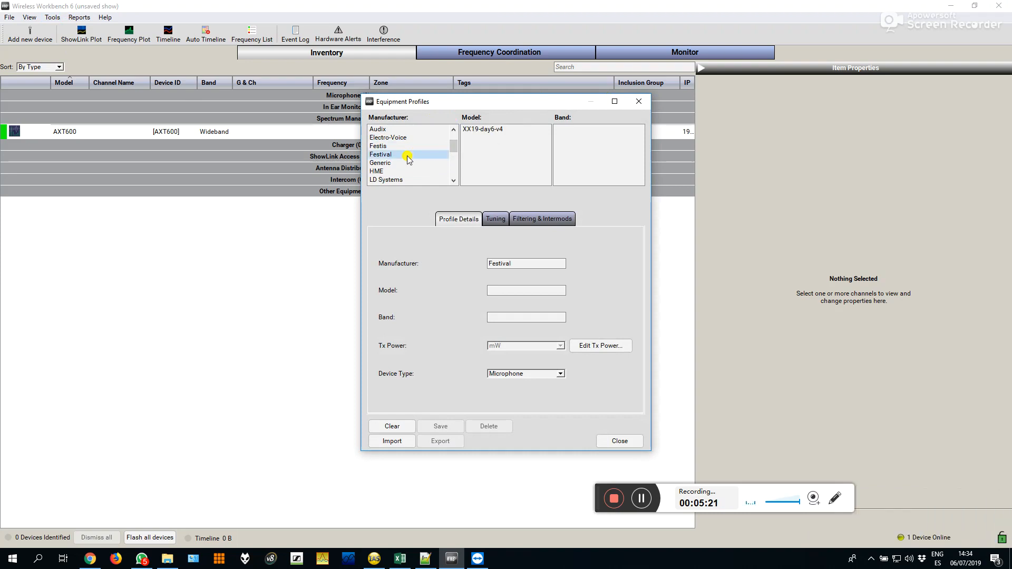
click(403, 148)
click(401, 156)
click(494, 289)
click(516, 294)
click(546, 313)
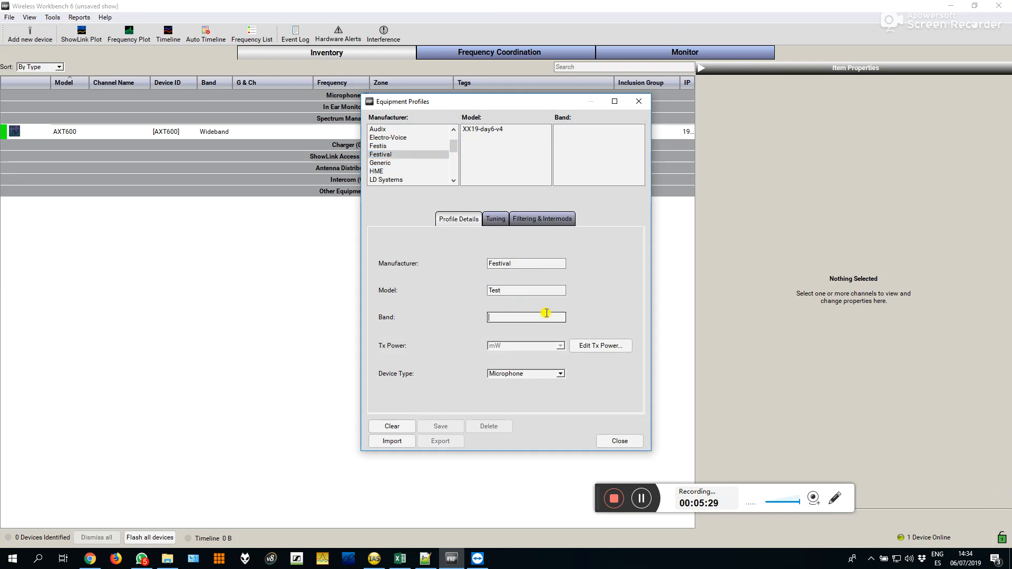
text(ALL)
Set the profile's tuning capability to specific frequencies and add 470.000 MHz.
click(495, 217)
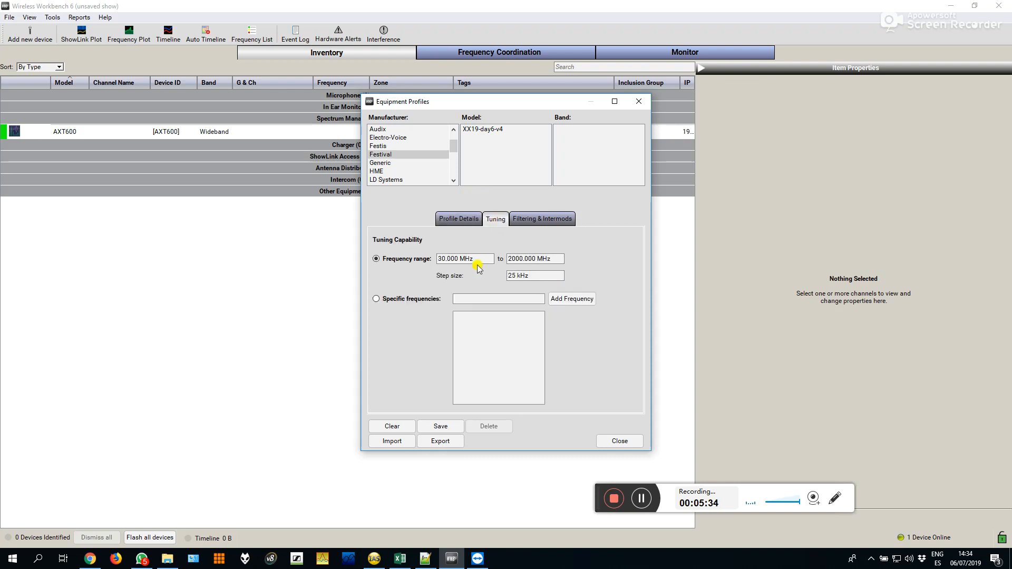
click(390, 298)
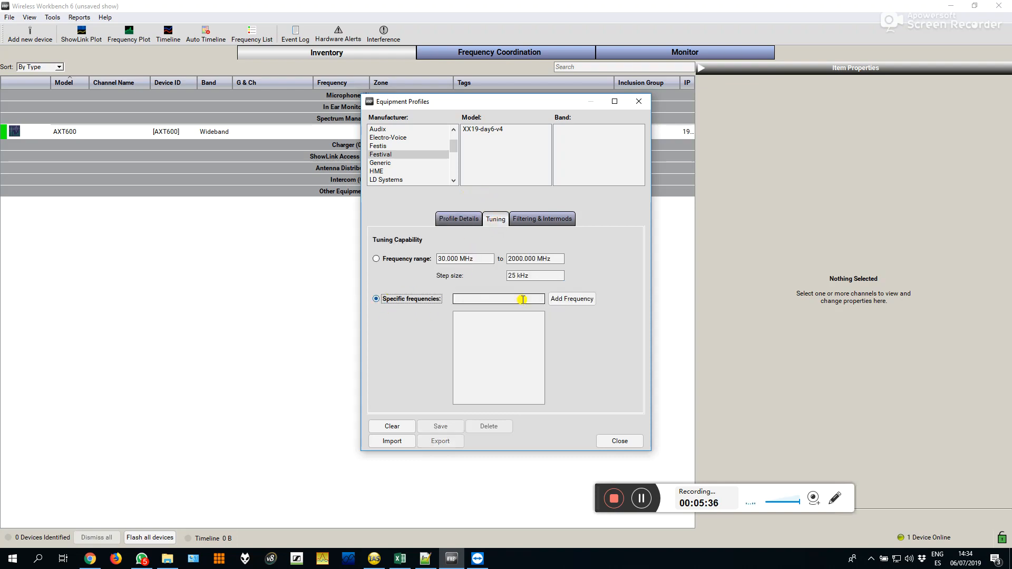
click(493, 299)
key(Tab)
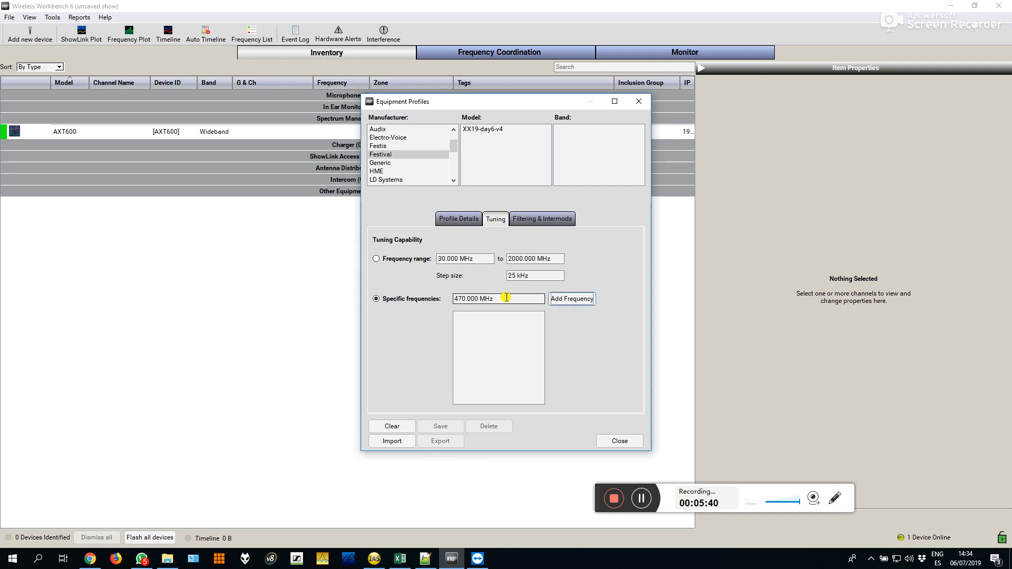
click(574, 299)
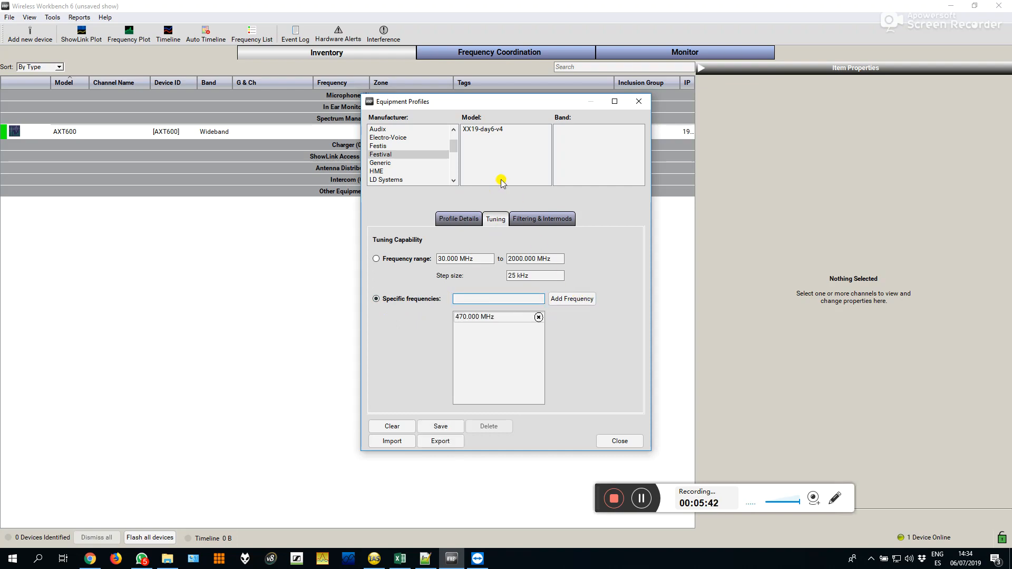
Set the More Robust start value of the profile's filter selectivity to -500 MHz.
click(524, 218)
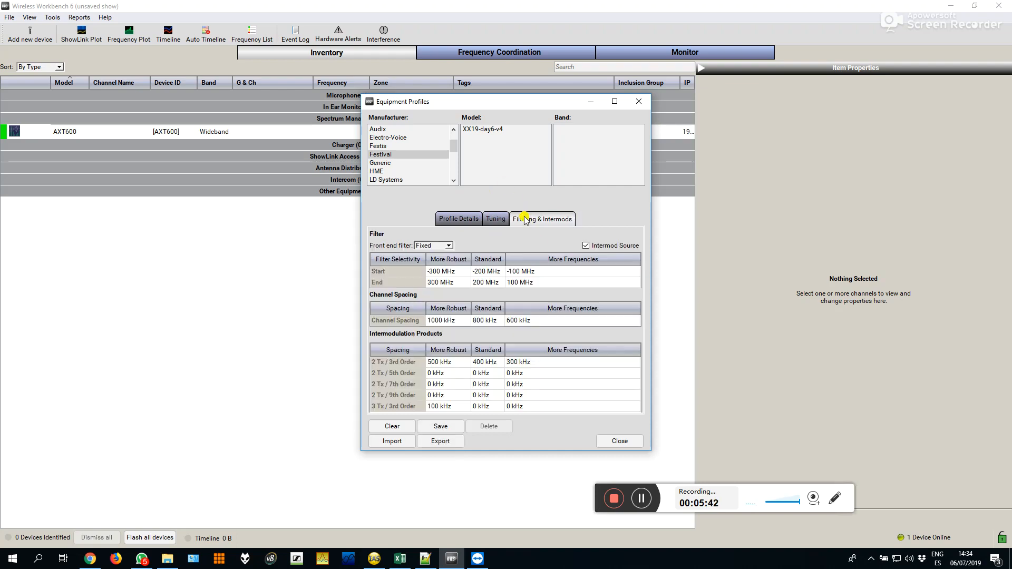
click(451, 275)
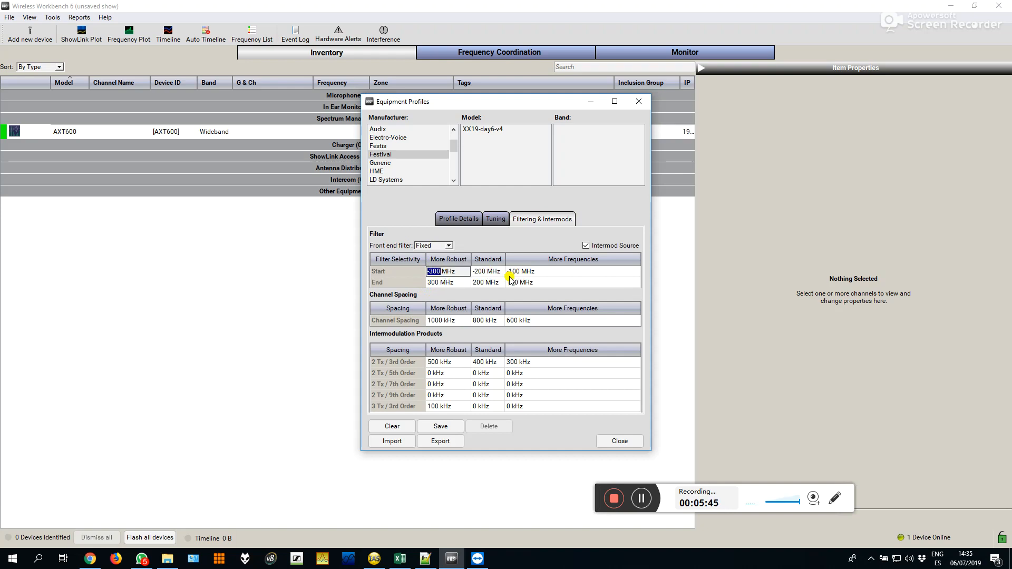
text(-500)
key(Tab)
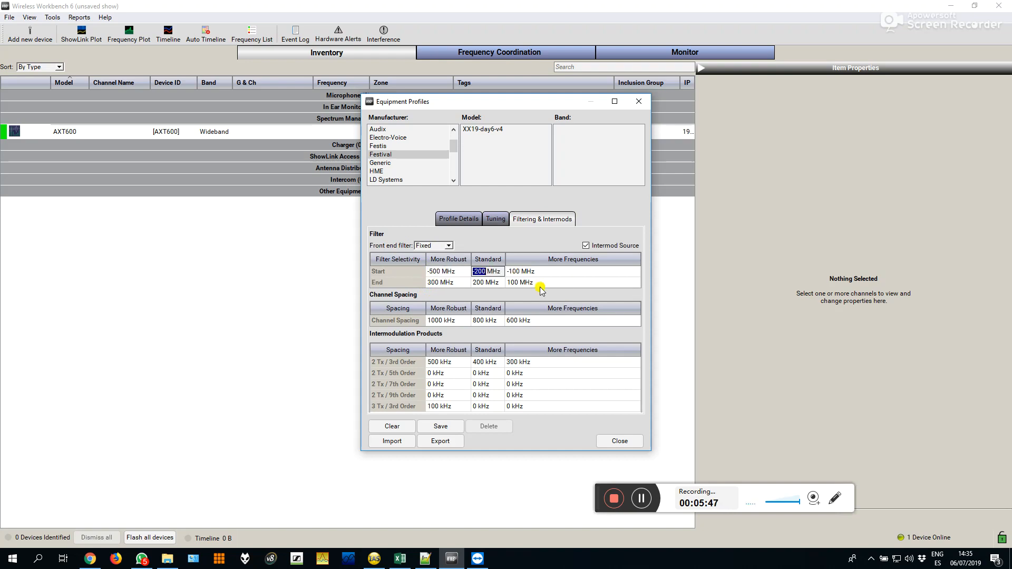
click(440, 271)
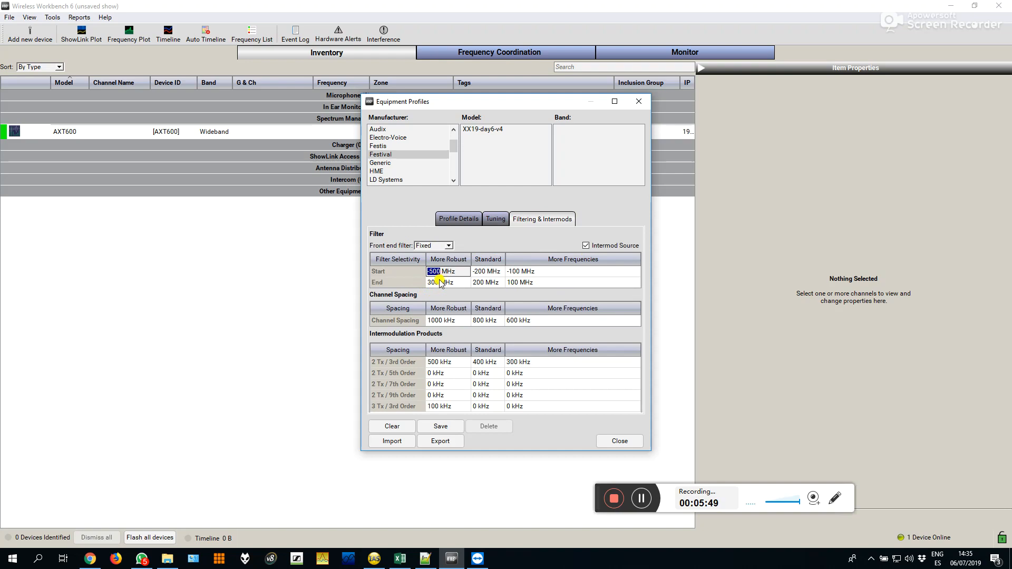
Set the channel spacing to 0 kHz for More Robust, Standard and More Frequencies.
click(446, 321)
text(0)
click(477, 320)
text(0)
click(511, 321)
text(0)
Set all 2 Tx / 3rd Order intermodulation spacings and the More Robust 3 Tx / 3rd Order spacing to 0 kHz.
key(Tab)
text(0)
key(Tab)
text(0)
key(Tab)
text(0)
key(Tab)
key(Down)
key(Down)
key(Down)
text(0)
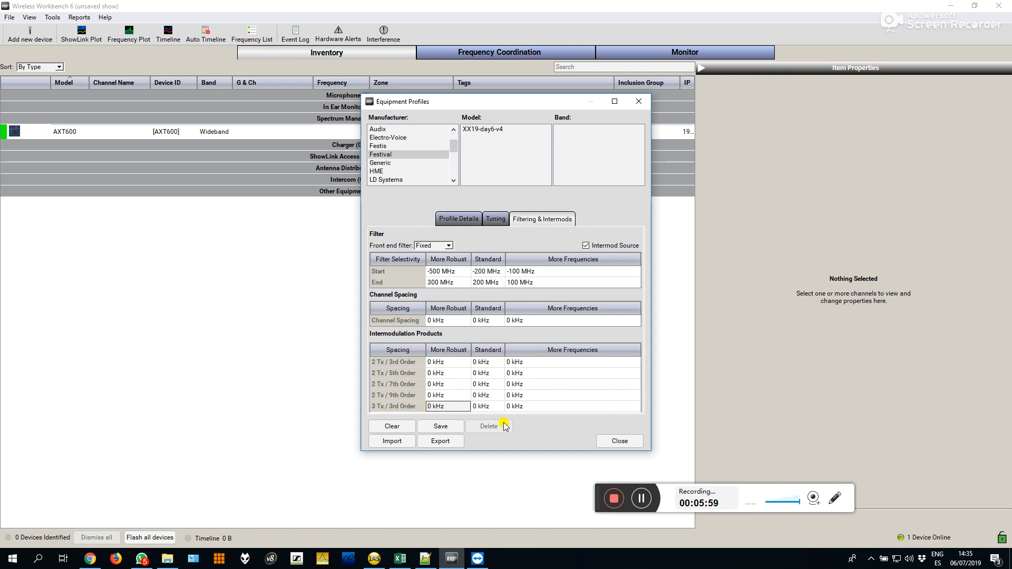
Turn off the Intermod Source option for the Test profile and save the profile.
click(589, 245)
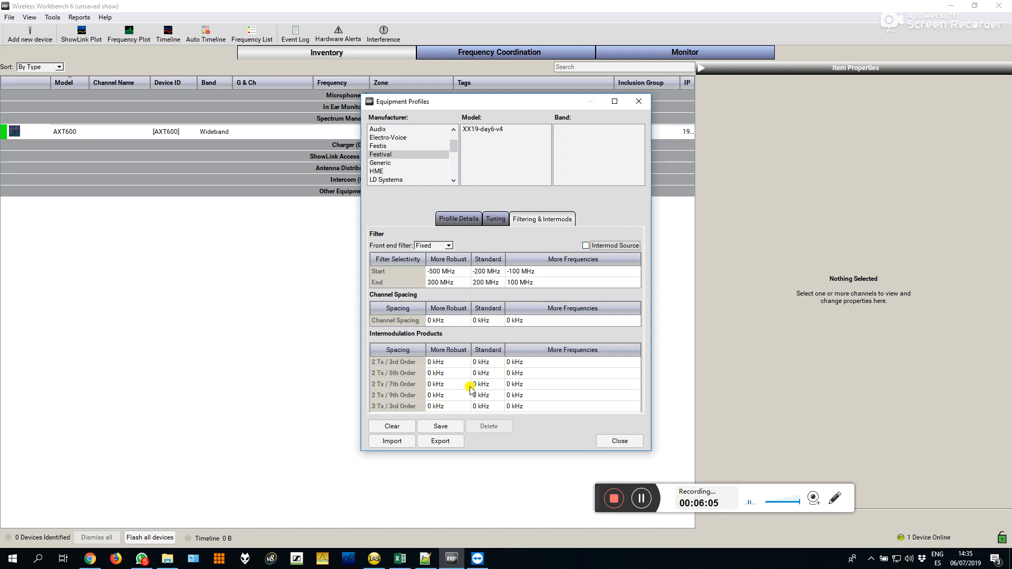
click(451, 430)
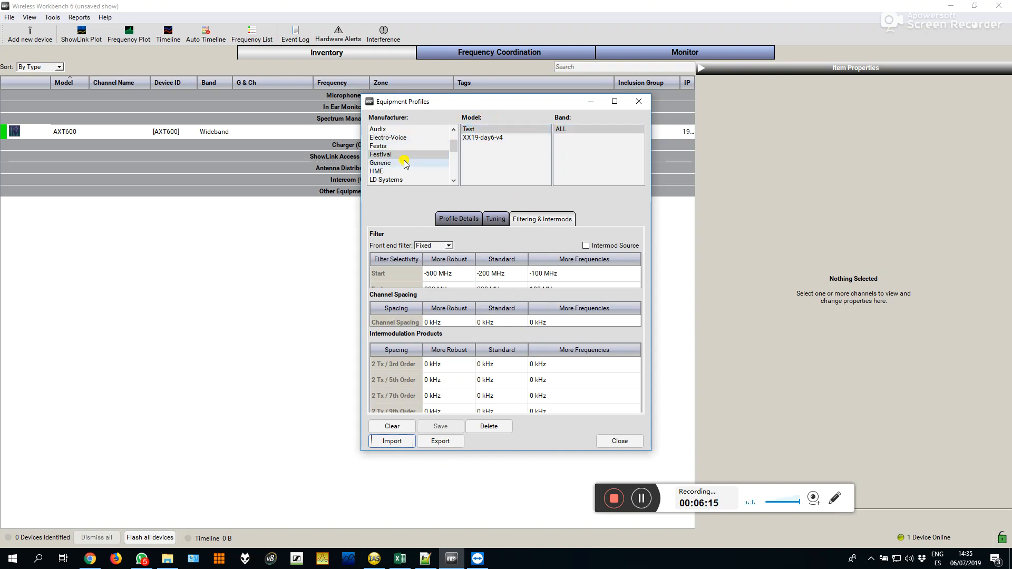
Export the Festival Test equipment profile to the XX19 folder under the file name test.
click(441, 442)
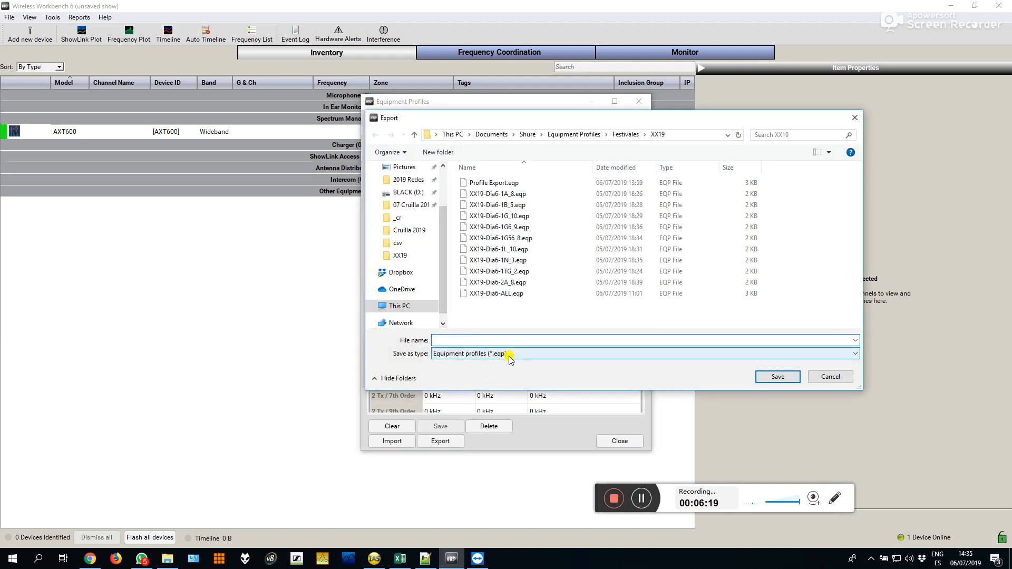
text(test)
key(Return)
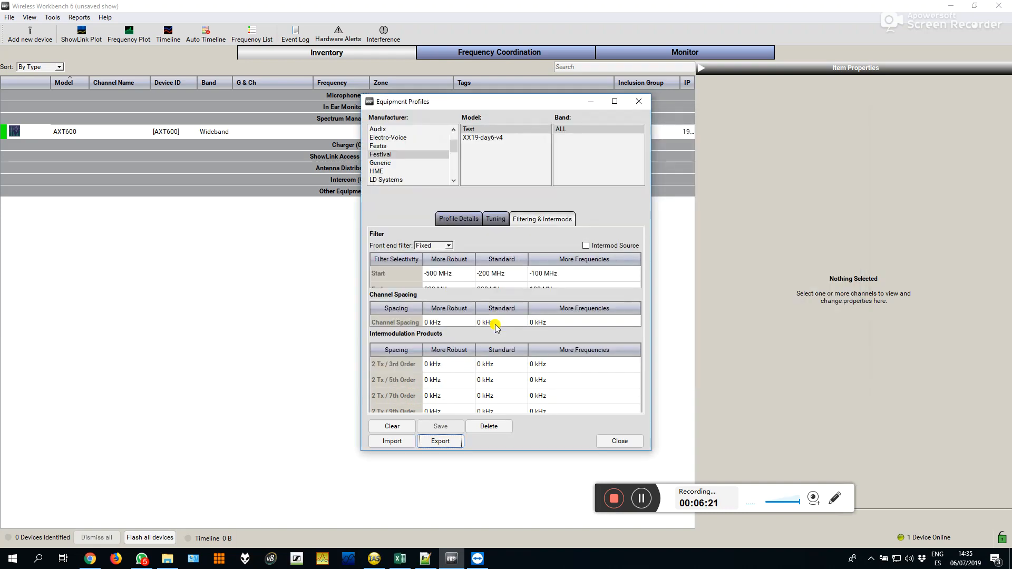
Find the exported test.eqp among the recent files in File Explorer and open it in Notepad++.
key(super+e)
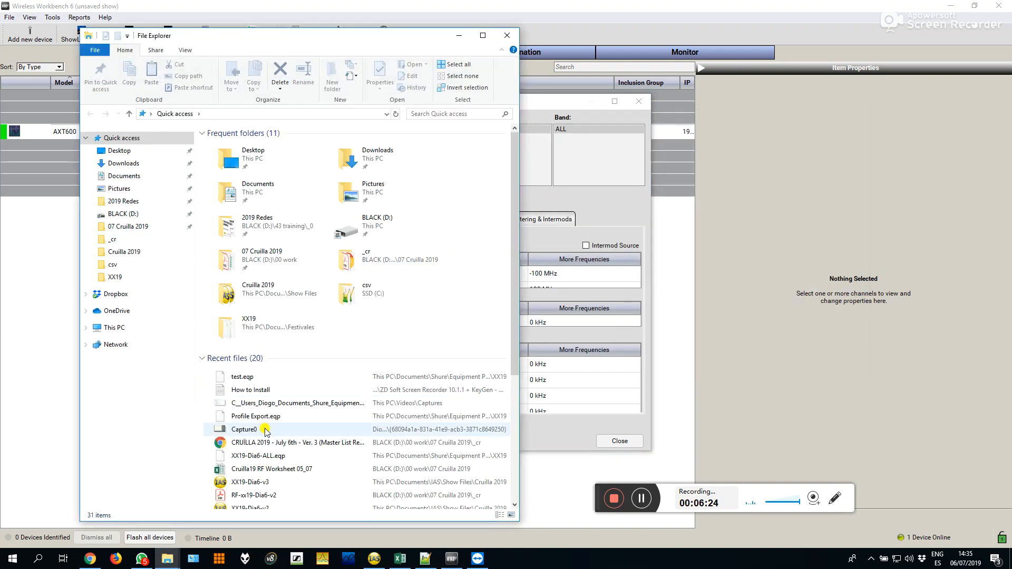
right_click(244, 377)
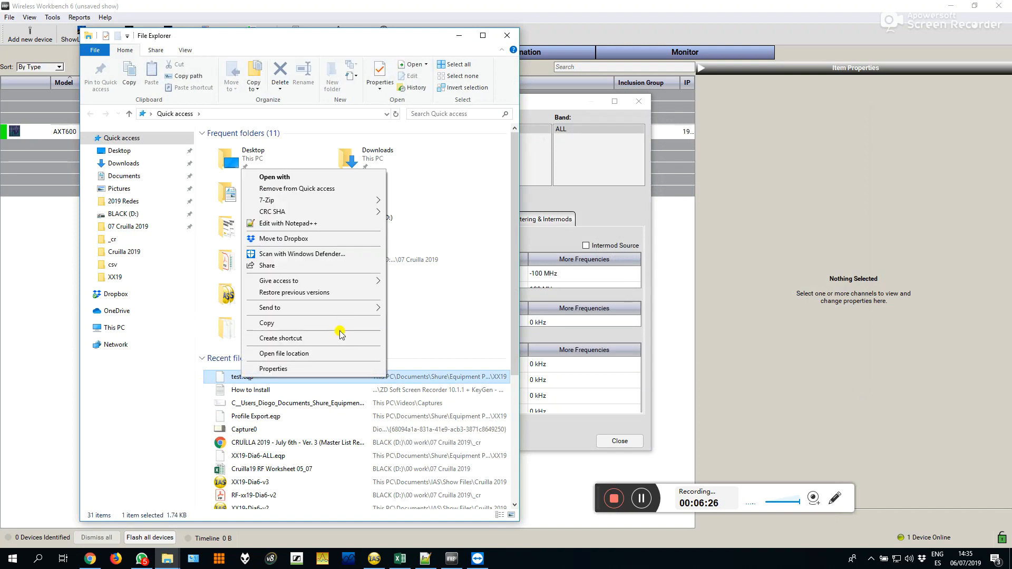
click(278, 223)
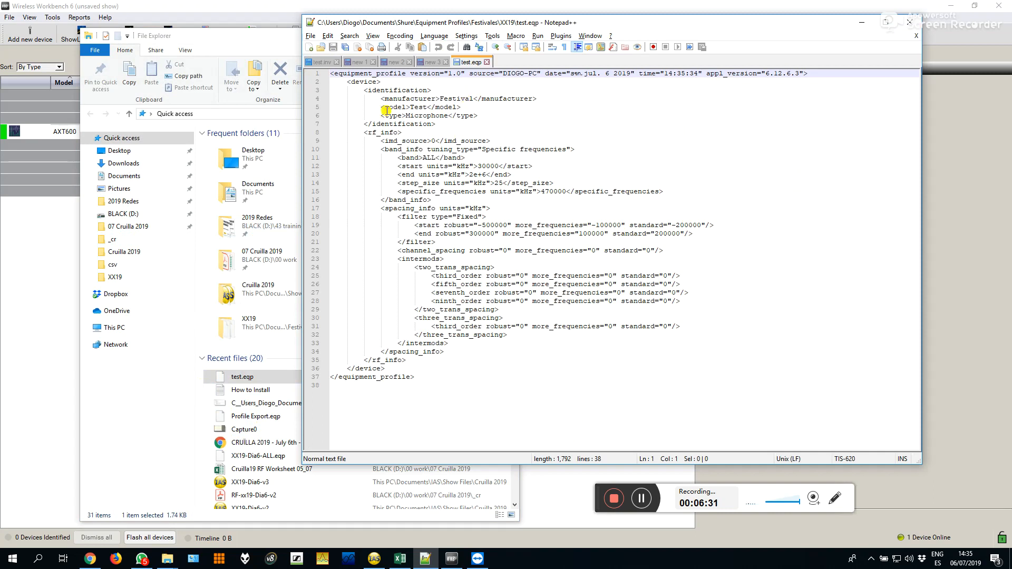
Examine the manufacturer, model, type and band info entries in test.eqp.
click(417, 107)
double_click(445, 99)
double_click(418, 107)
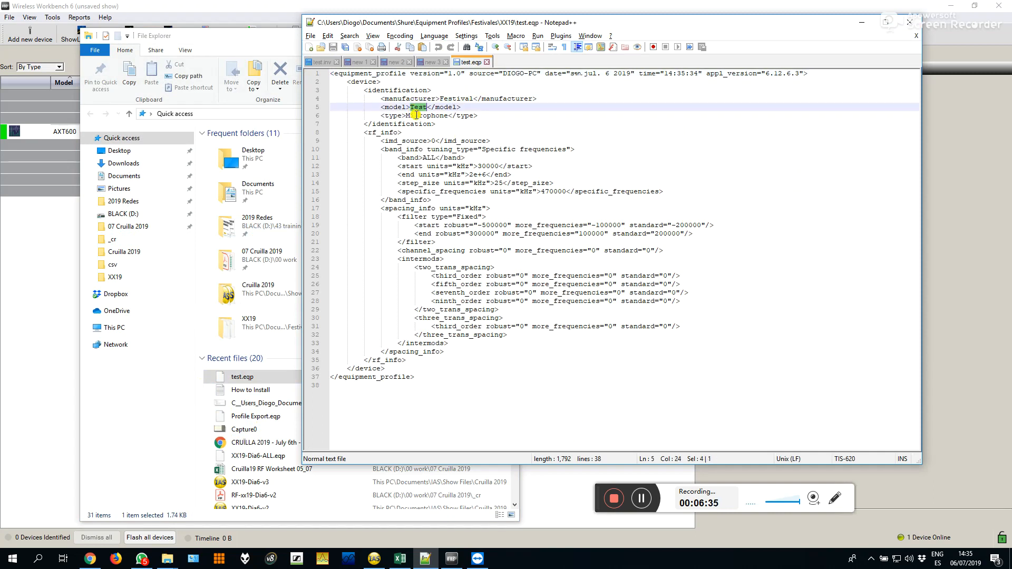
double_click(417, 115)
double_click(417, 107)
click(429, 151)
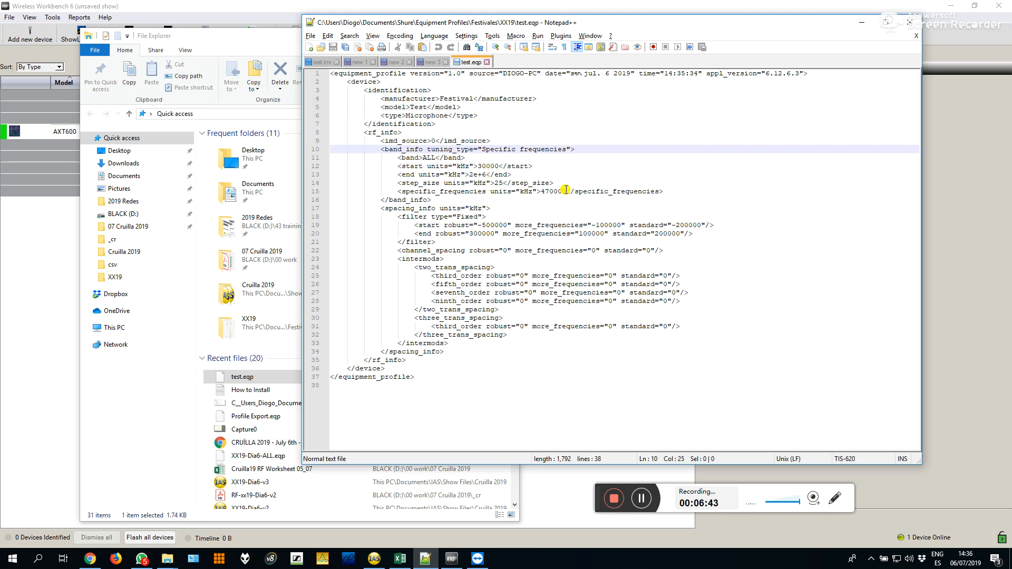
Replace 470000 in the specific_frequencies line of test.eqp with the comma-separated frequency list from the new 1 document, and save the file.
double_click(548, 192)
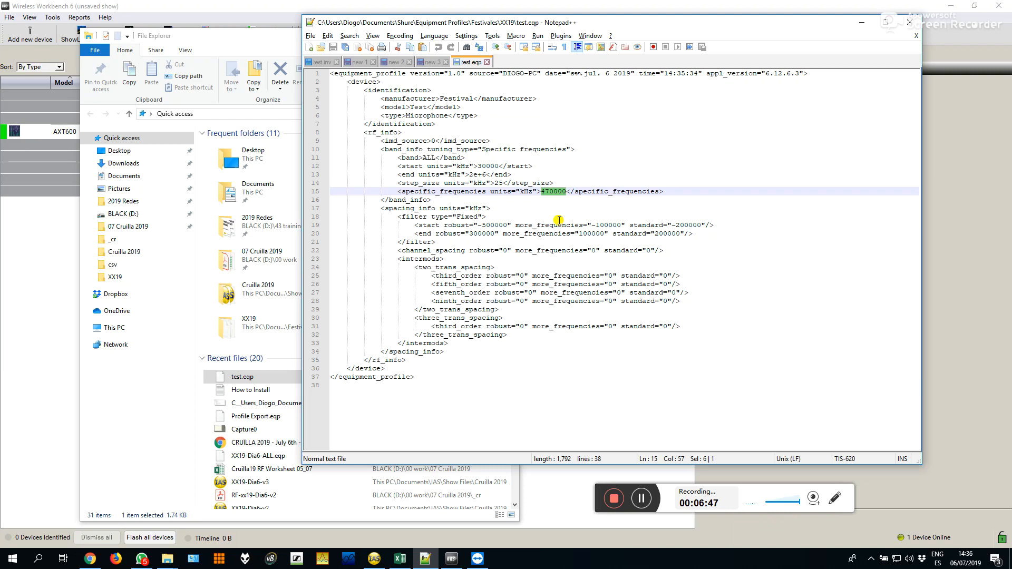
click(393, 63)
click(358, 62)
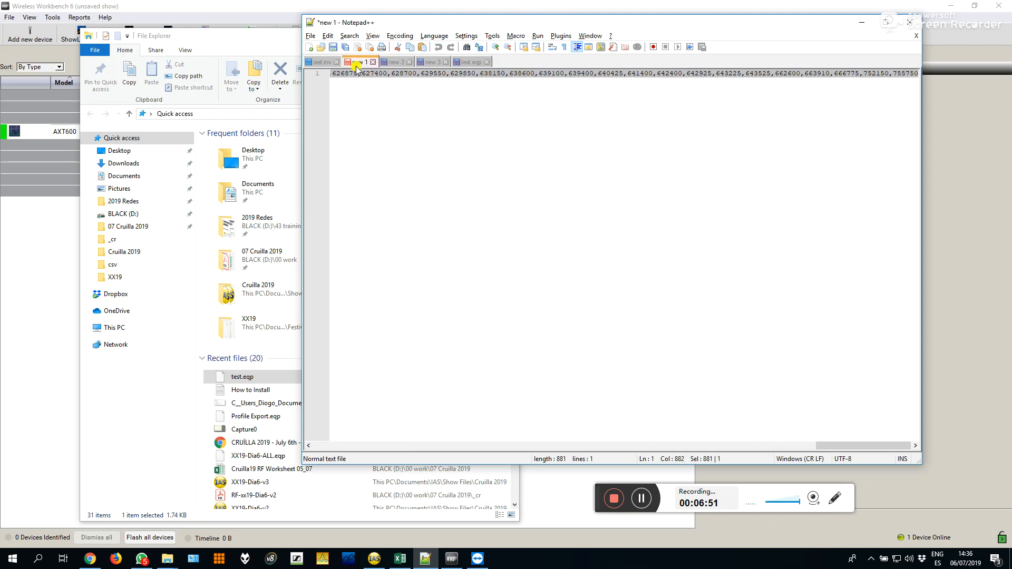
key(alt+Tab)
click(622, 94)
click(466, 62)
key(ctrl+v)
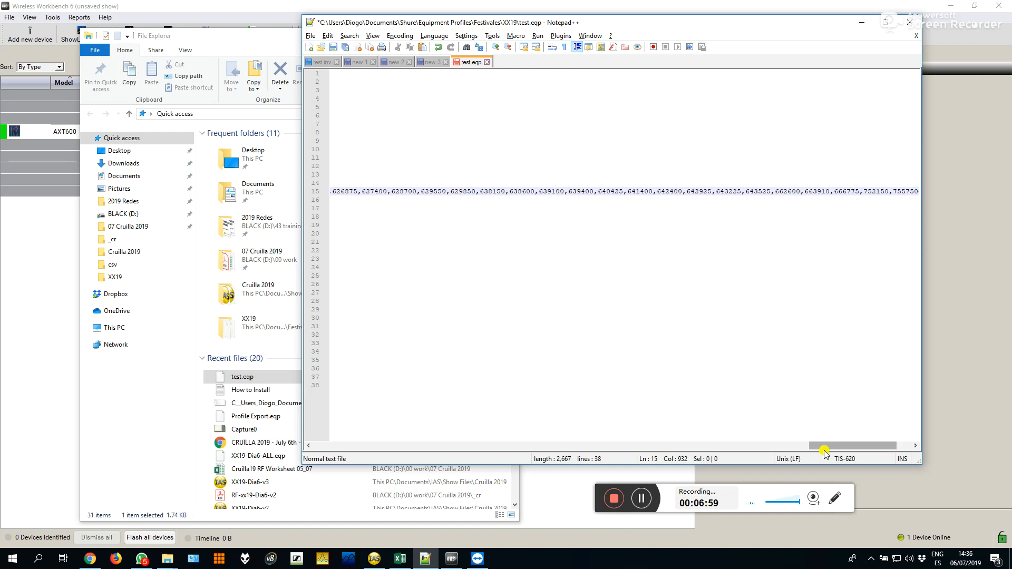
drag(870, 446, 325, 430)
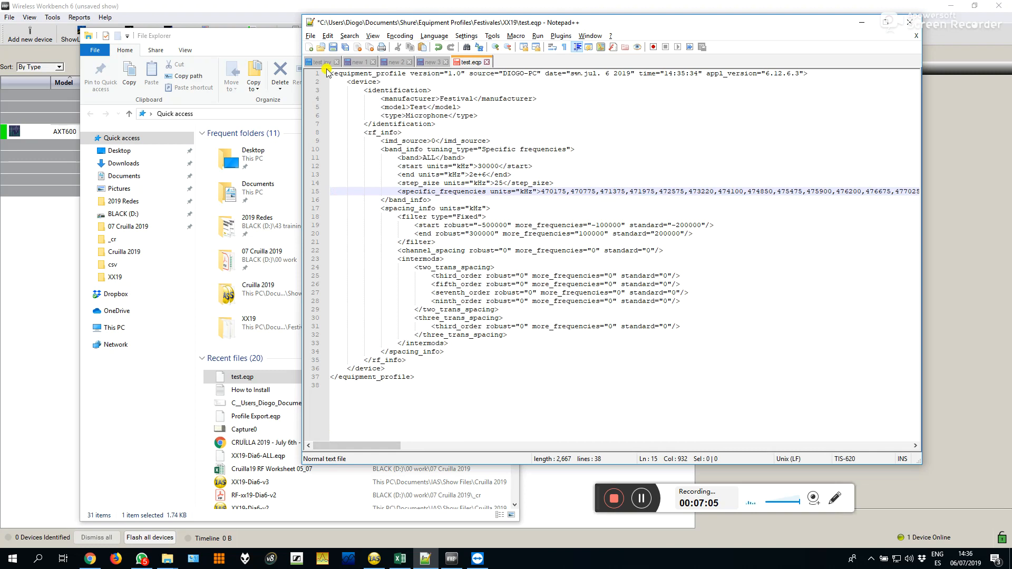
click(333, 47)
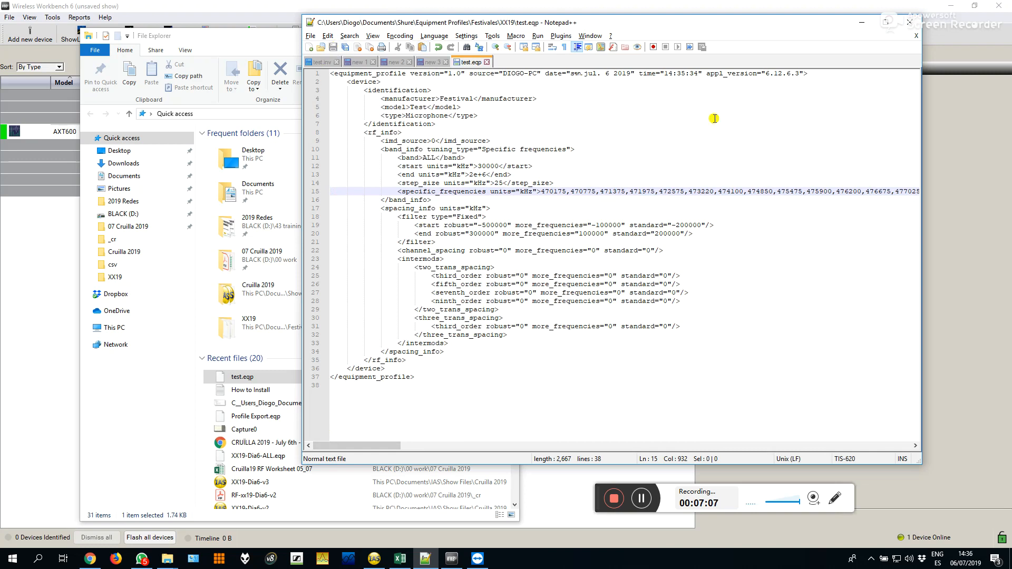
Switch to Wireless Workbench and view the Test profile's specific tuning frequencies.
key(alt+Tab)
key(alt+Tab)
key(Tab)
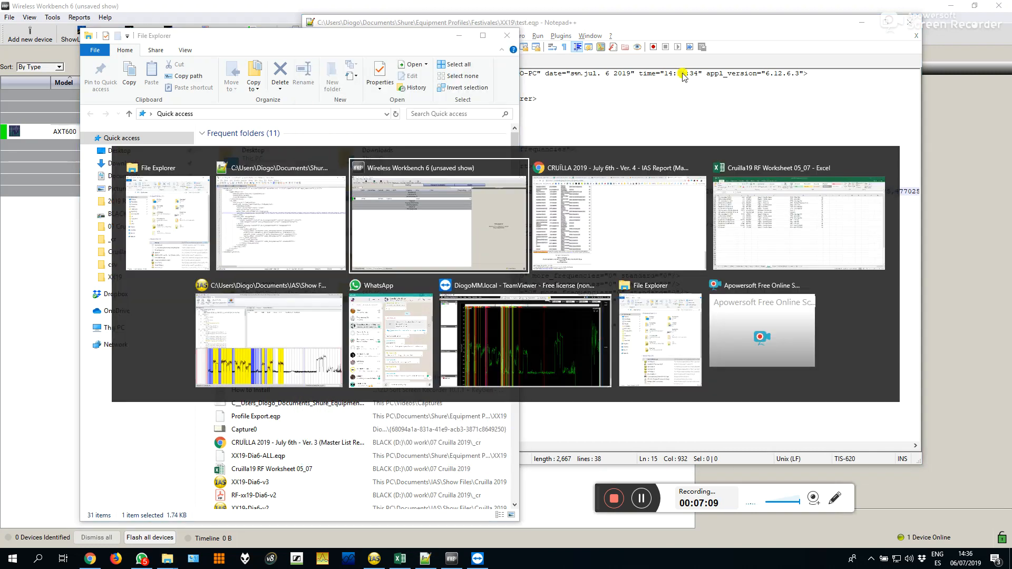
click(561, 130)
click(495, 219)
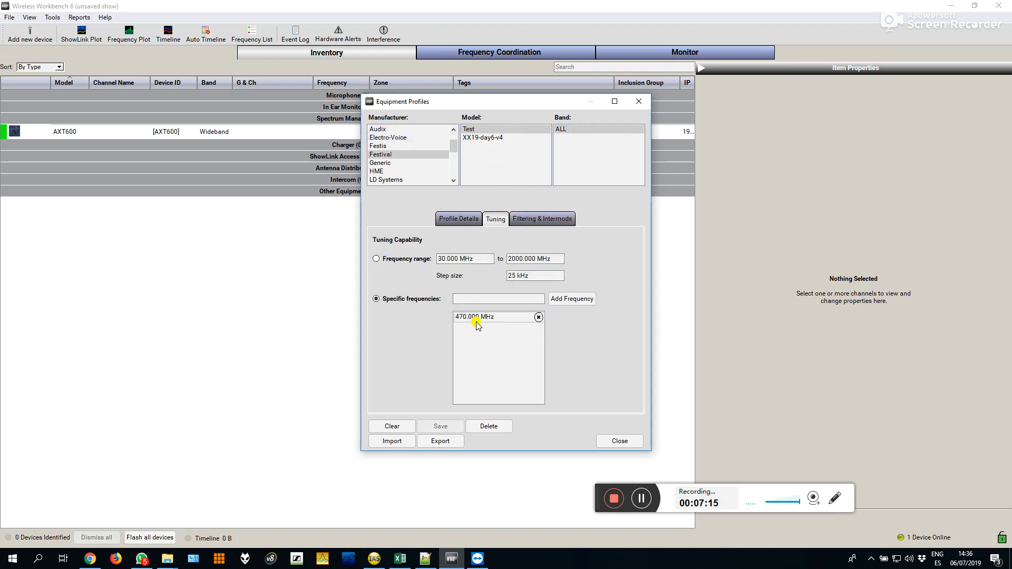
click(422, 445)
key(Escape)
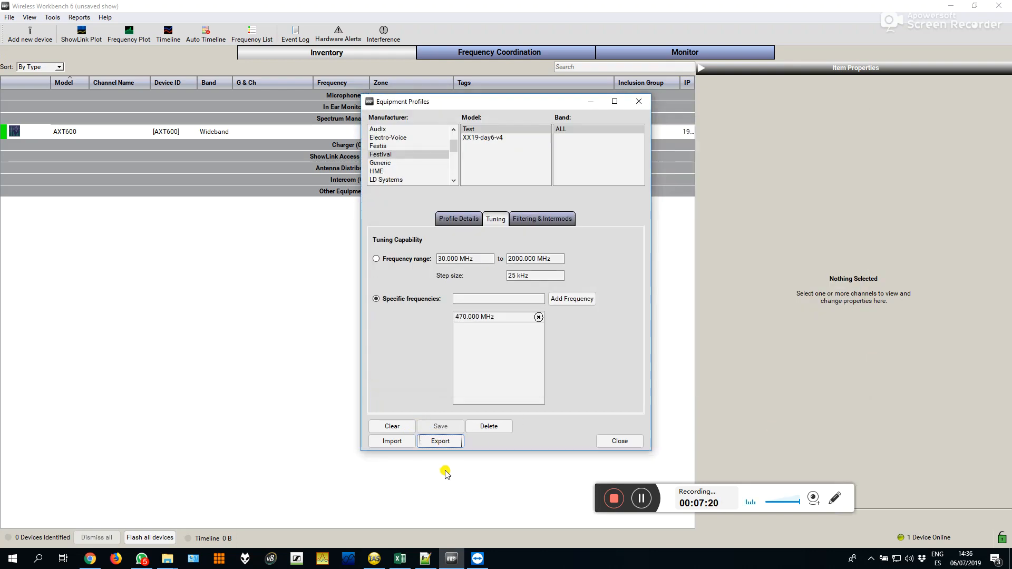
Import the edited test.eqp equipment profile, check its specific frequencies list and close Equipment Profiles.
click(392, 441)
double_click(489, 195)
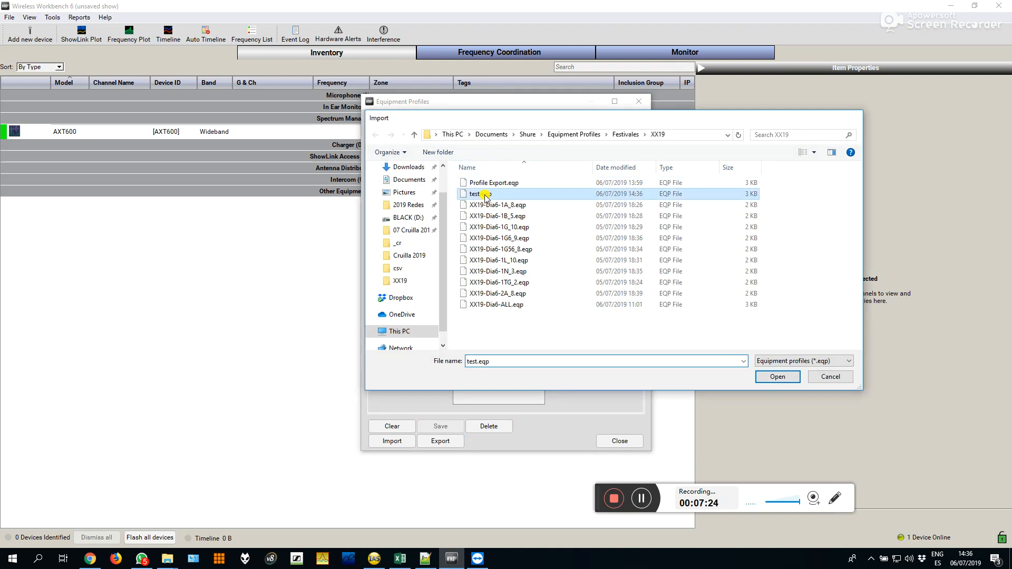
click(555, 296)
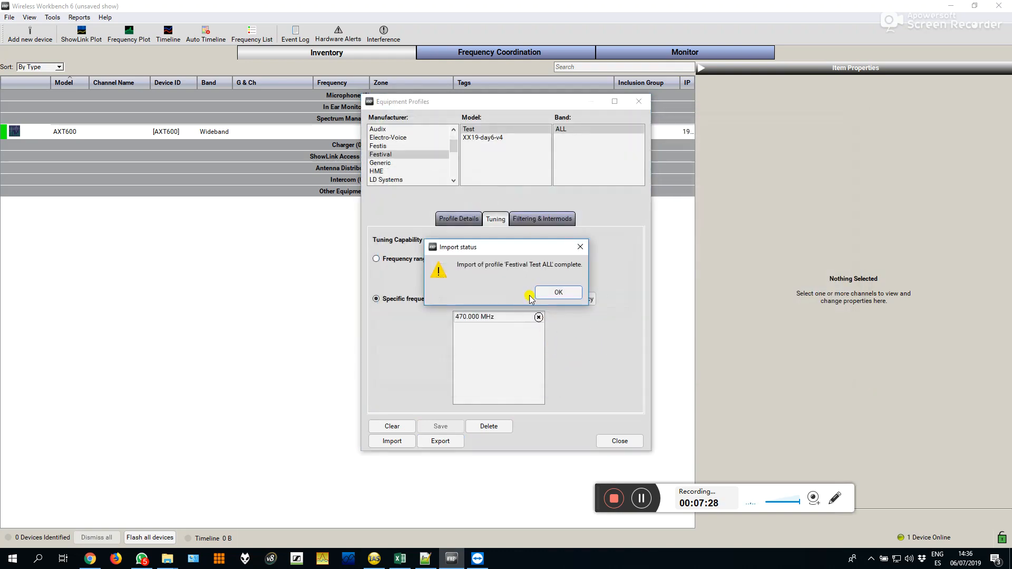
click(550, 291)
mouse_move(538, 329)
mouse_down()
mouse_move(540, 390)
mouse_move(540, 324)
mouse_up()
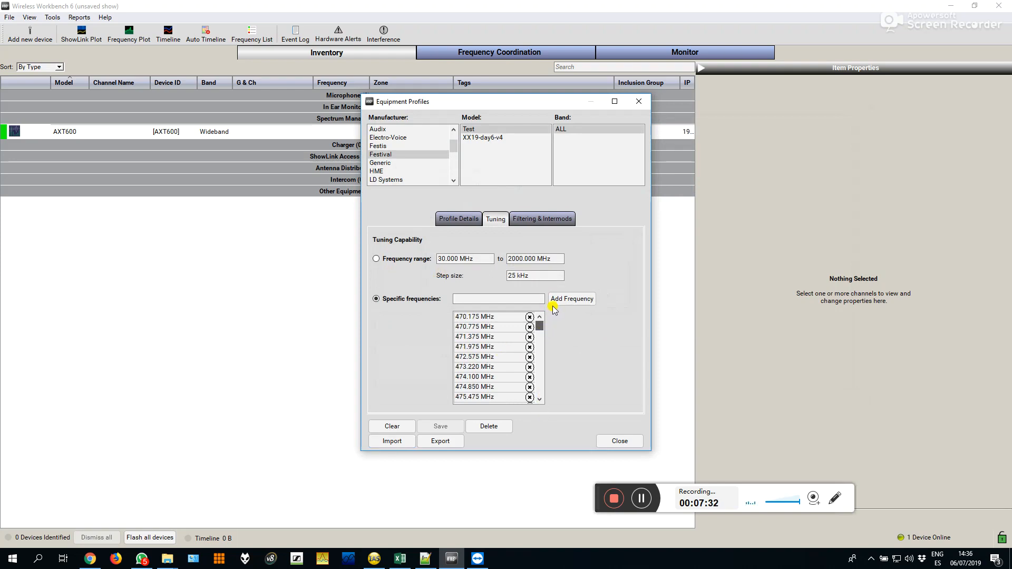
click(618, 443)
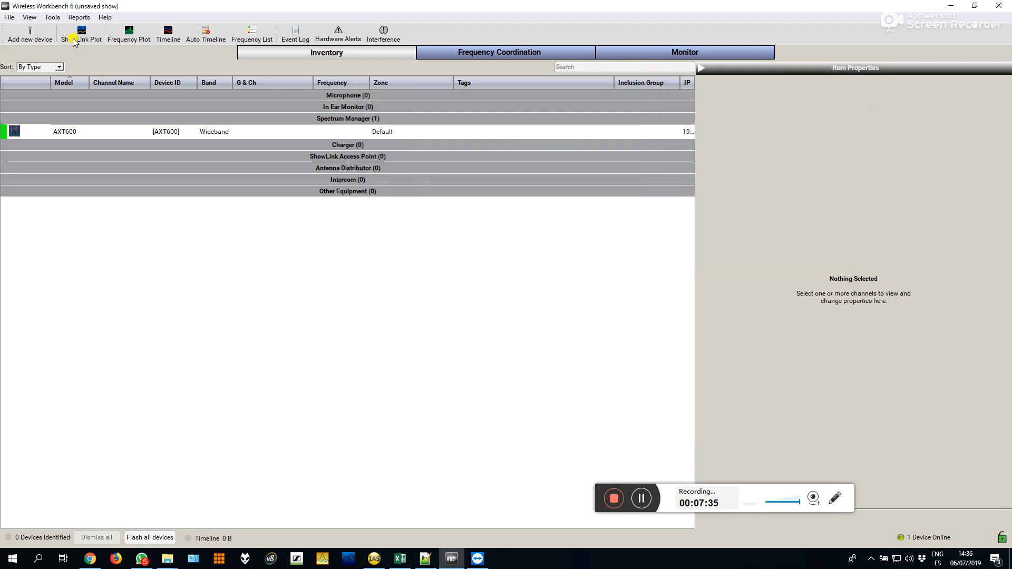
Start adding a new device with manufacturer Festival, model Test and band ALL.
click(10, 41)
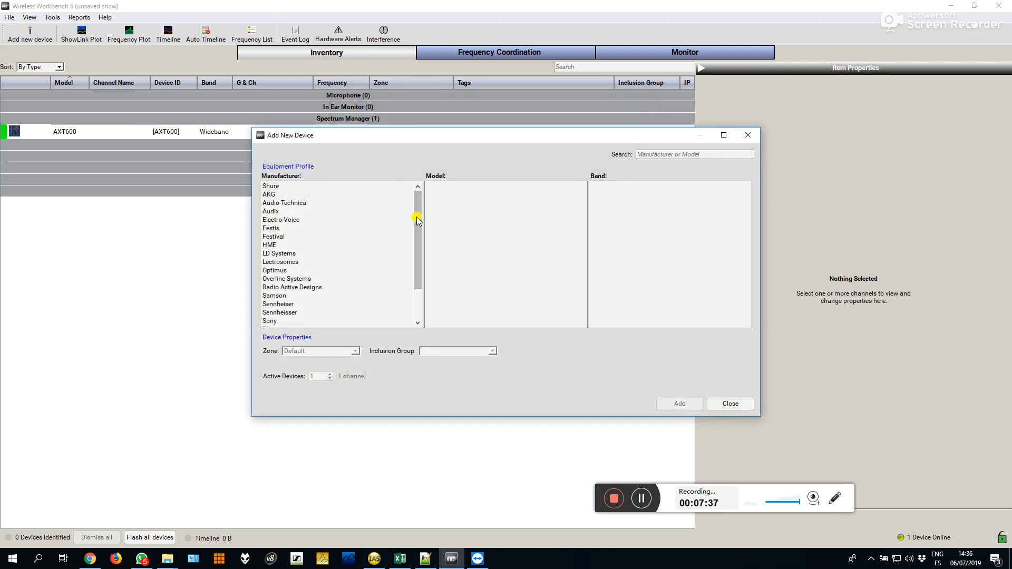
drag(416, 217, 418, 188)
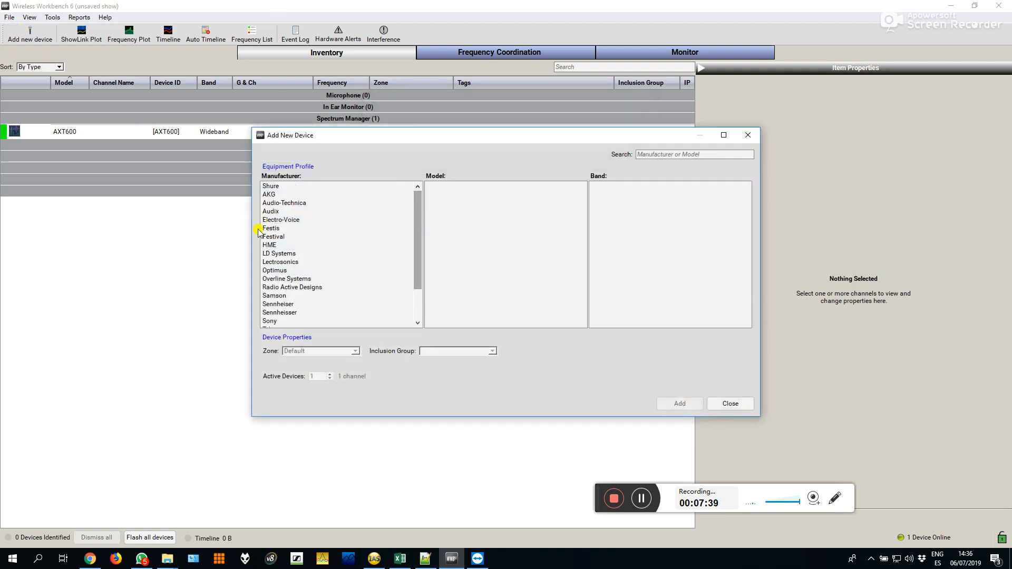
click(286, 229)
click(292, 237)
click(454, 187)
click(639, 190)
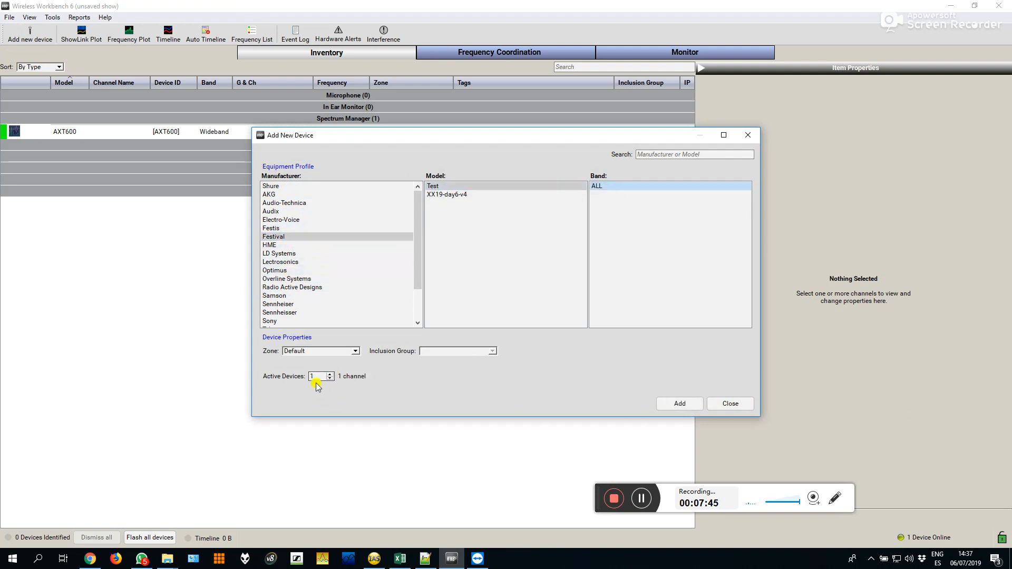
Check the number of frequencies listed in Sheet3 of the Excel worksheet and return to Wireless Workbench.
key(alt+Tab)
key(alt+Tab)
key(alt+Tab)
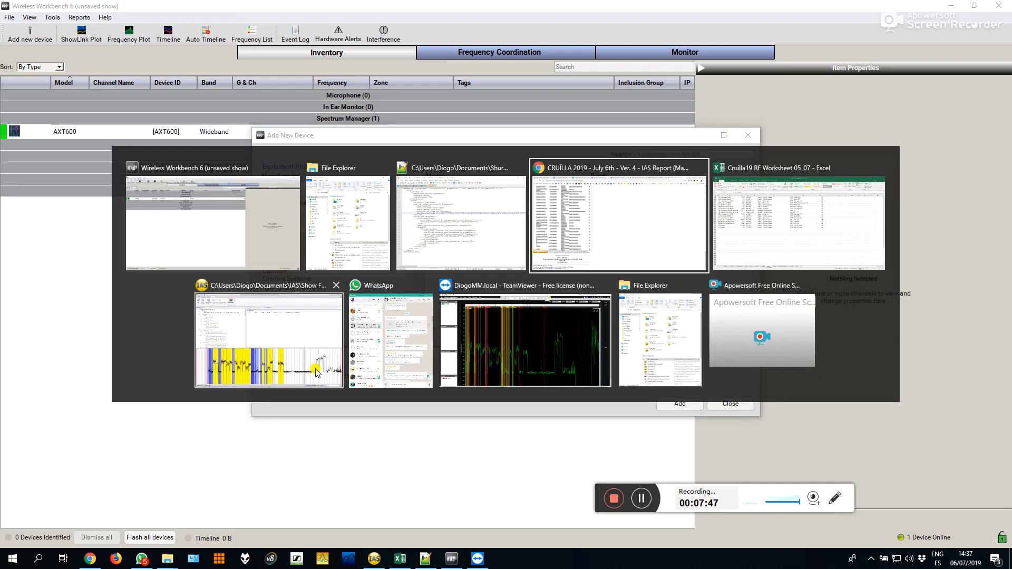
key(alt+Tab)
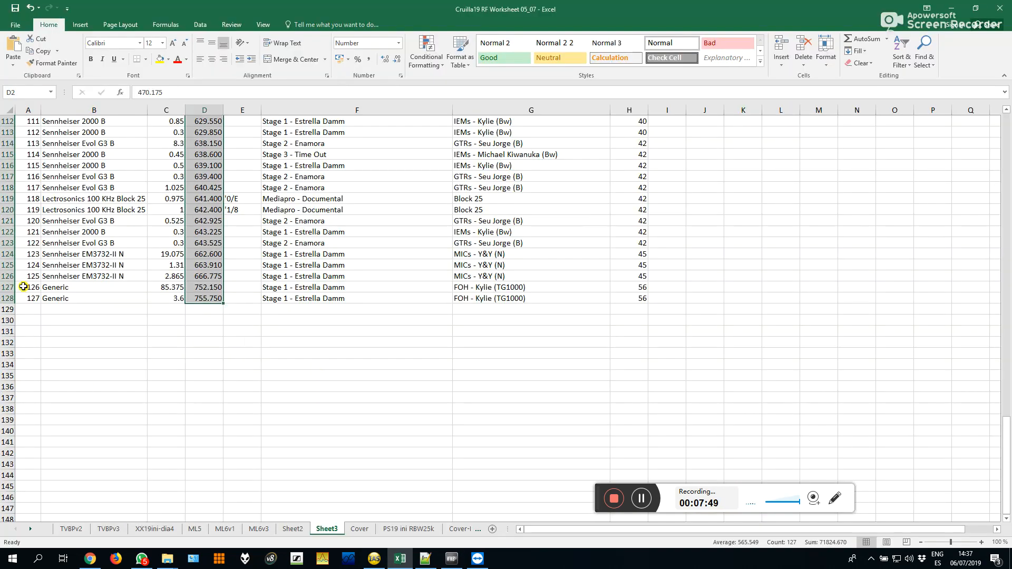
key(alt+Tab)
key(alt+Tab)
key(alt+Tab)
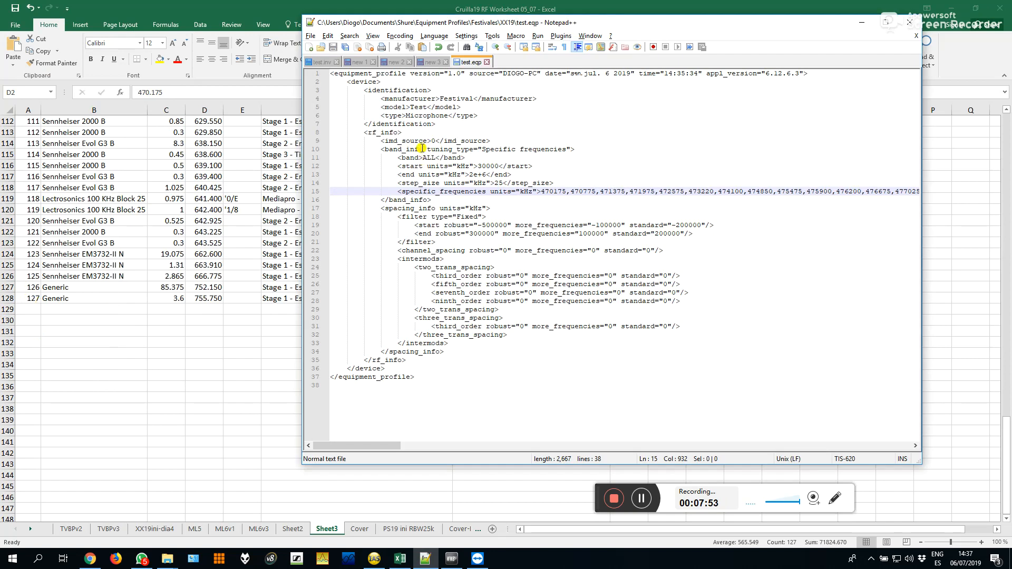
key(alt+Tab)
key(alt+Tab)
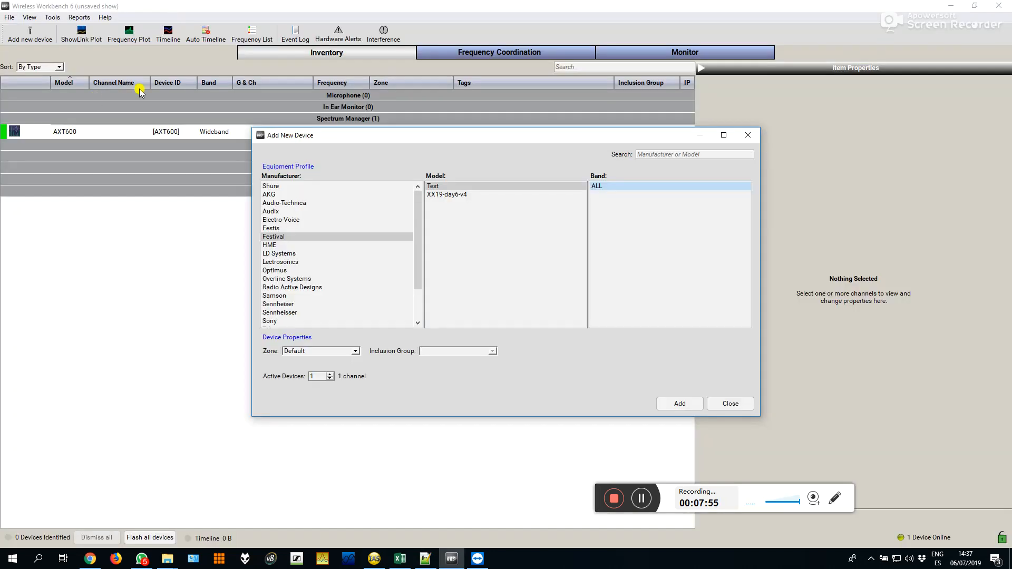
Add 100 active devices of the Test profile plus another 27, and close the Add New Device dialog.
click(319, 376)
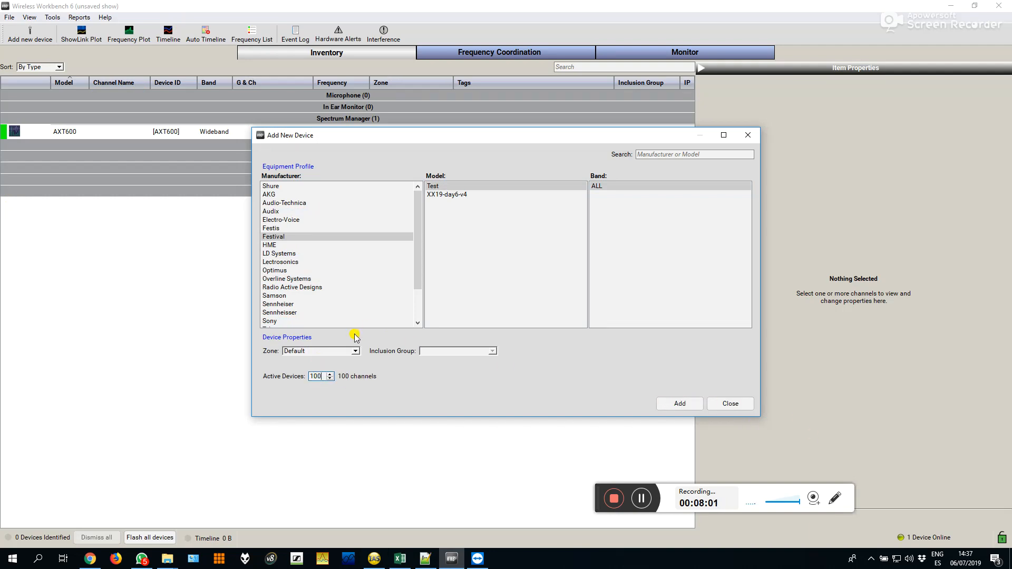
click(675, 406)
double_click(322, 376)
text(27)
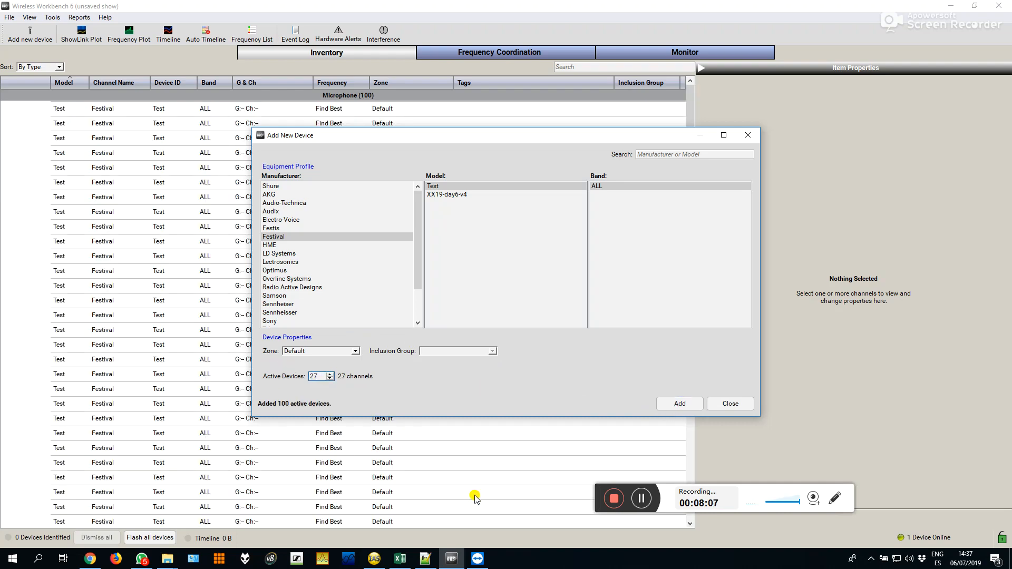
click(676, 404)
click(722, 407)
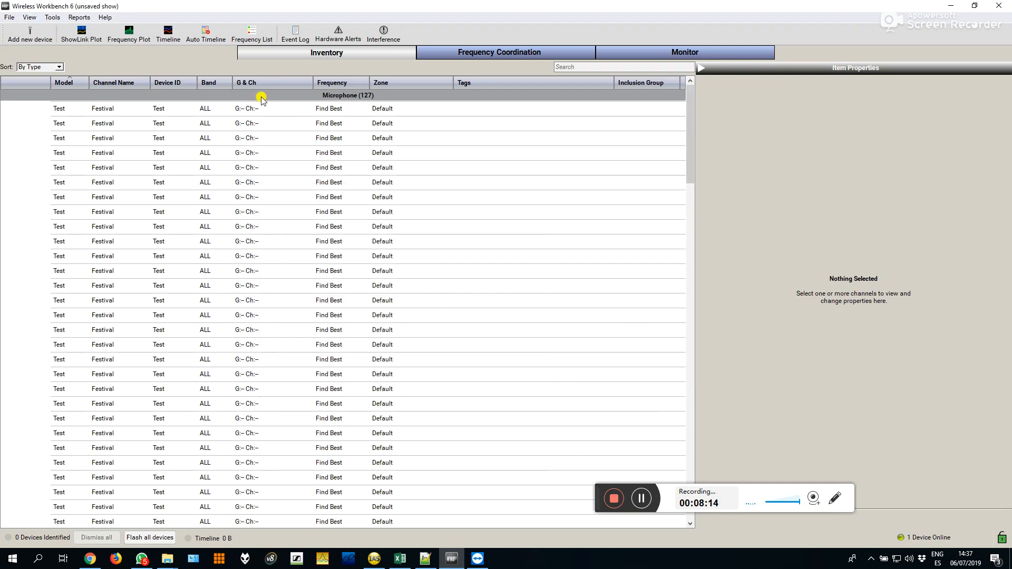
Look through the frequencies available to the first Test microphone channel in the inventory.
click(337, 109)
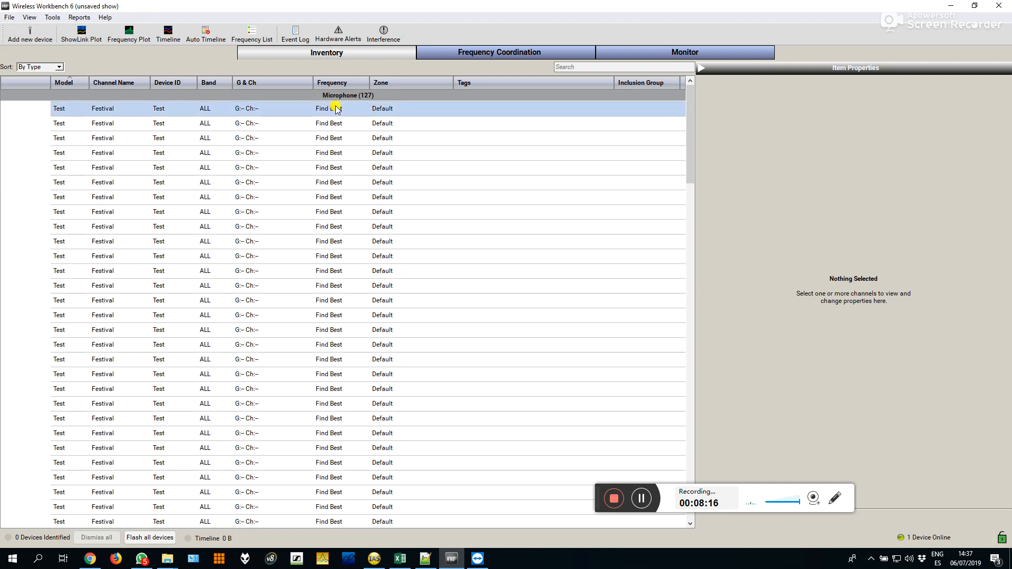
click(337, 109)
click(364, 108)
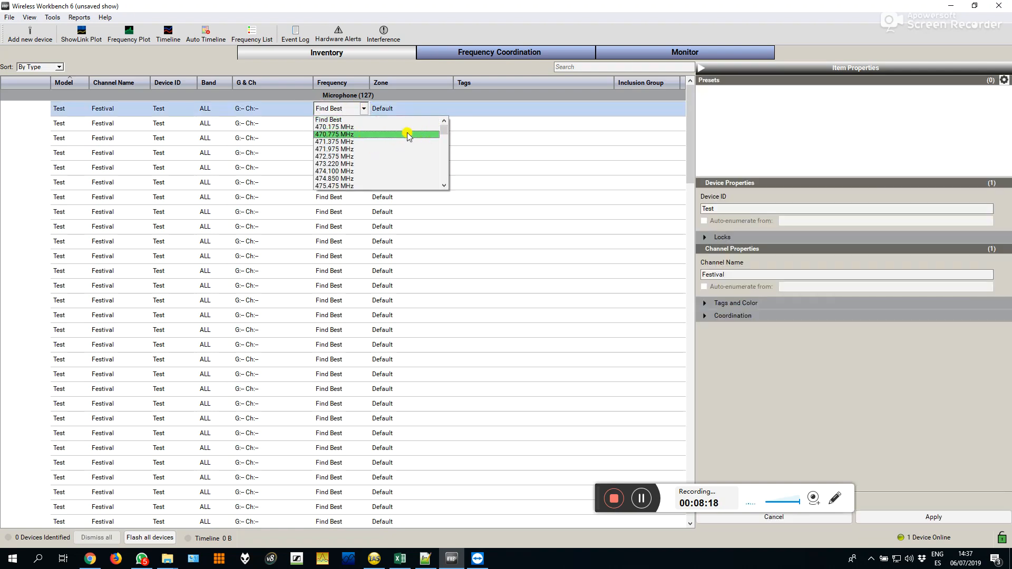
click(363, 108)
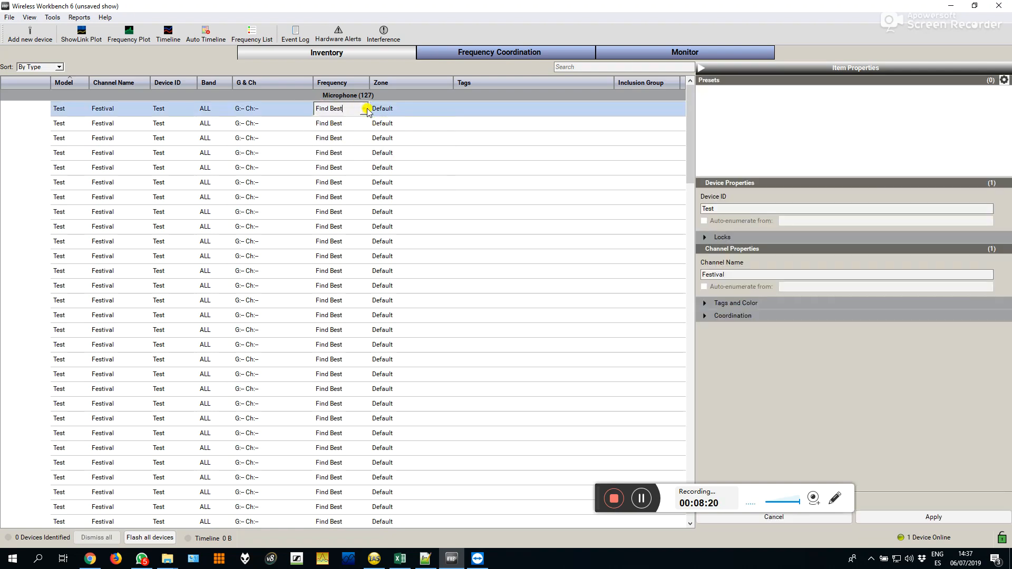
Bring all frequencies from the inventory into the coordination workspace and calculate them for the Festival Test channels.
click(464, 54)
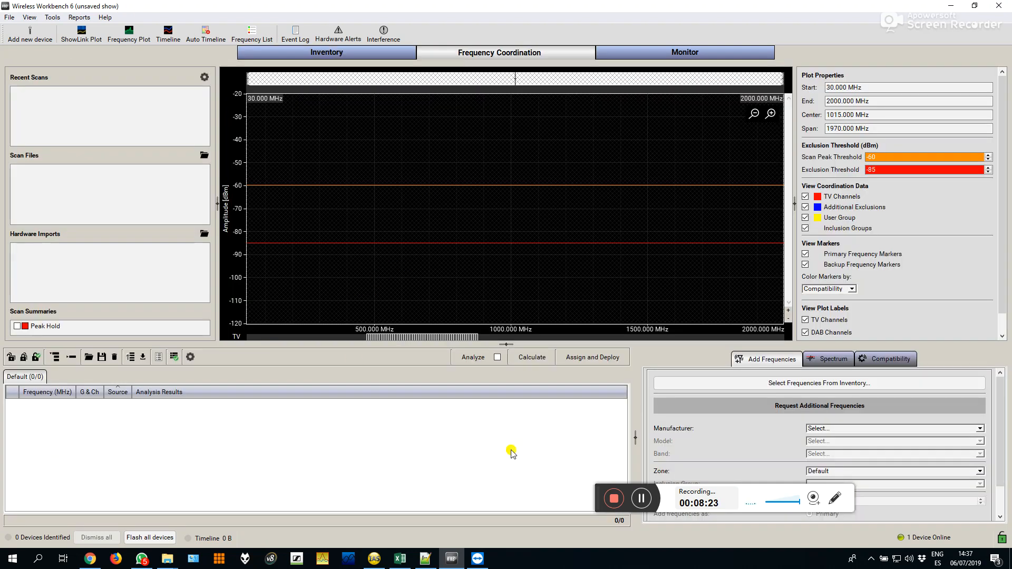
click(793, 384)
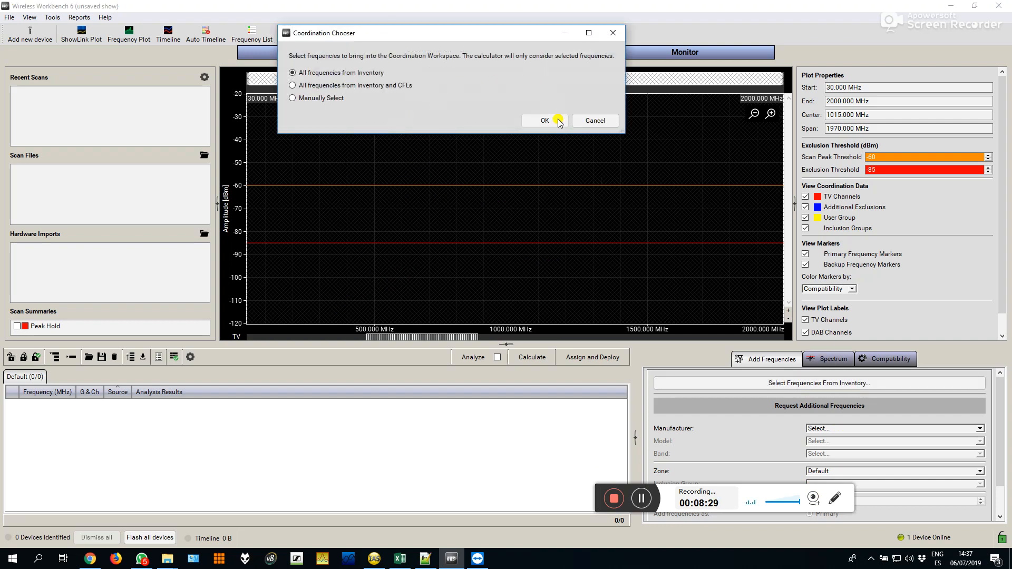
key(Return)
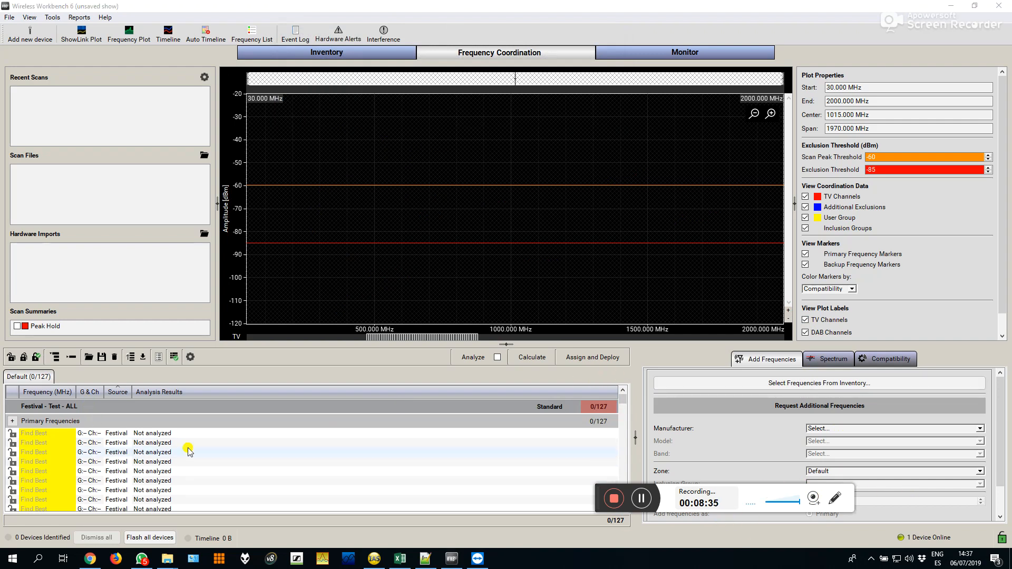
drag(624, 397, 628, 372)
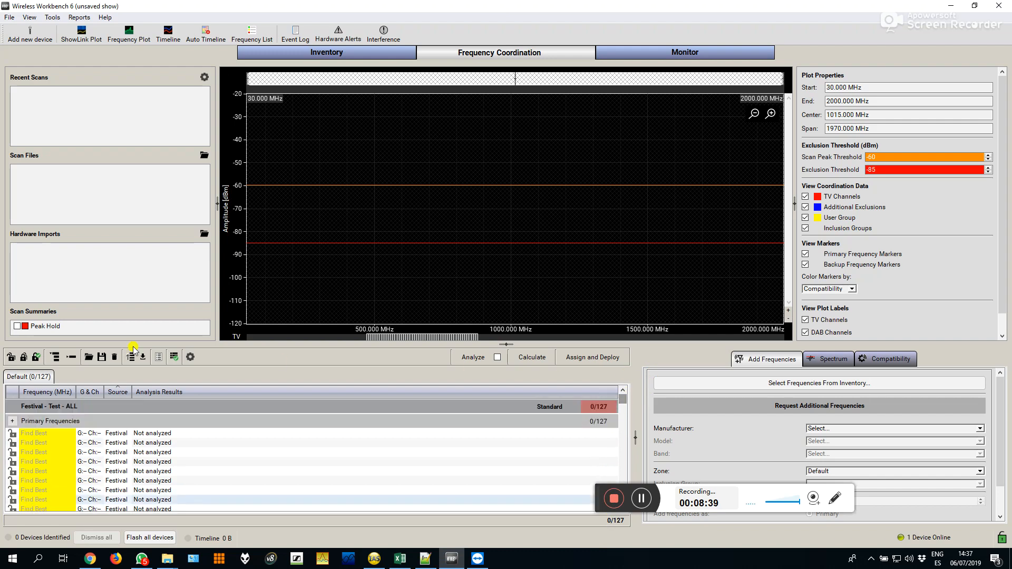
click(533, 358)
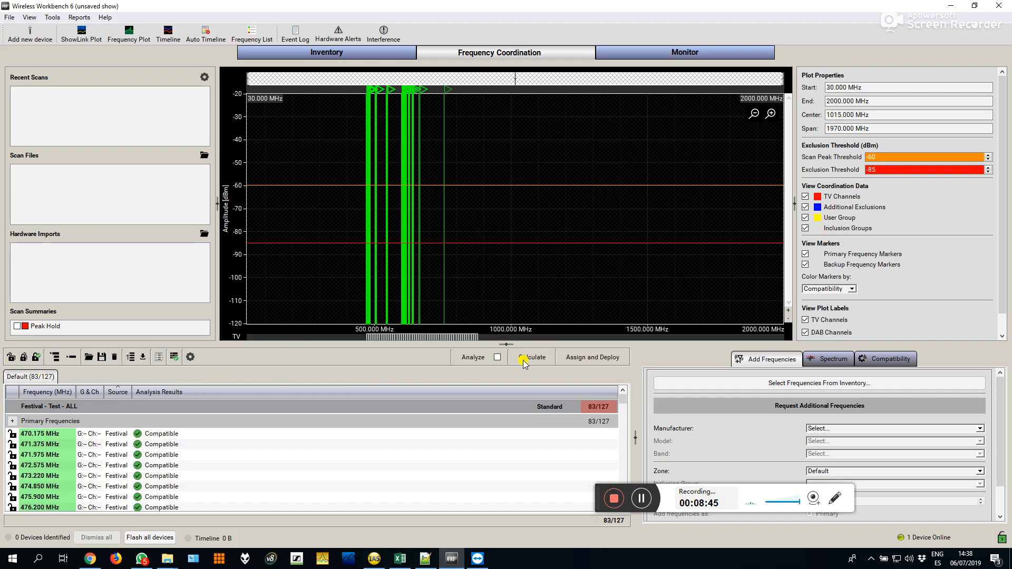
click(544, 405)
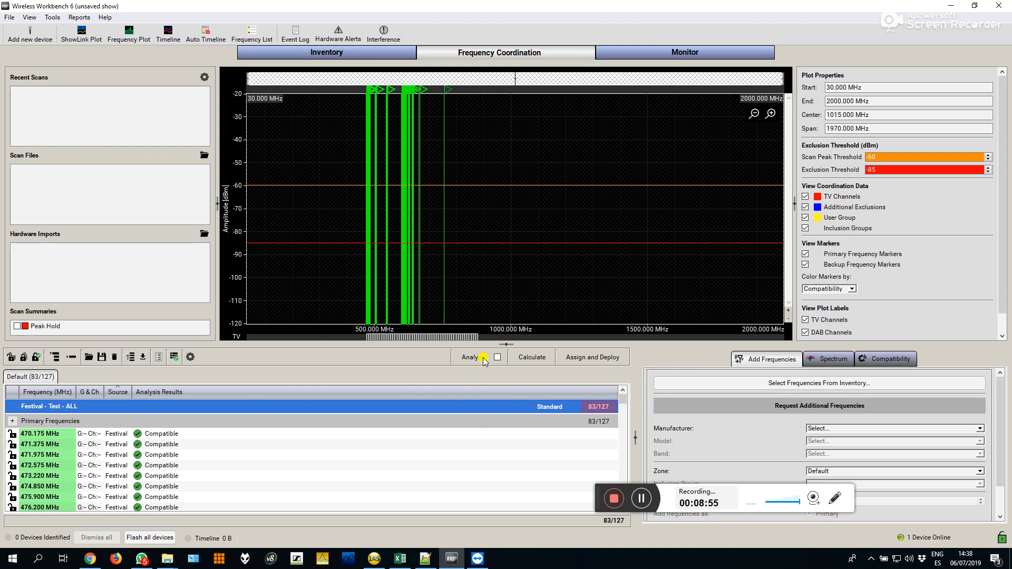
Look through the calculated Festival Test frequencies and clear them all from the coordination workspace.
drag(622, 400, 620, 502)
click(112, 359)
click(525, 284)
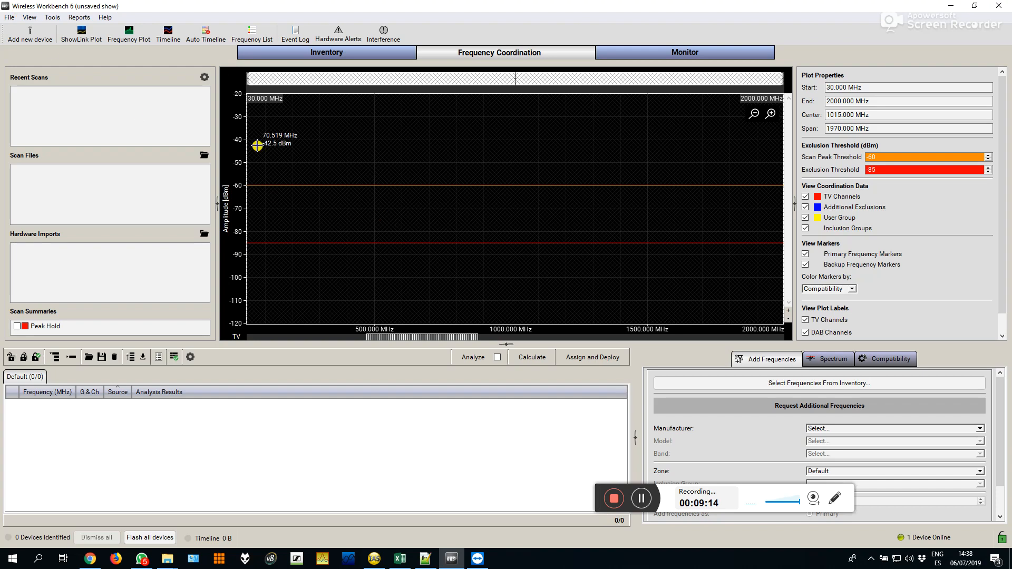
Select all Festival Test microphone channels in the inventory and delete them.
click(288, 53)
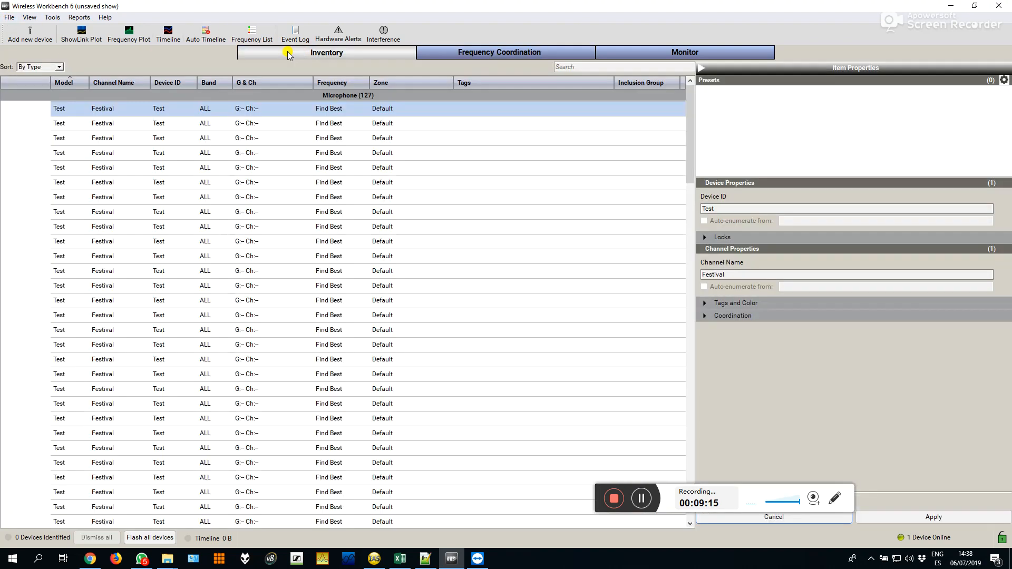
drag(691, 158, 655, 518)
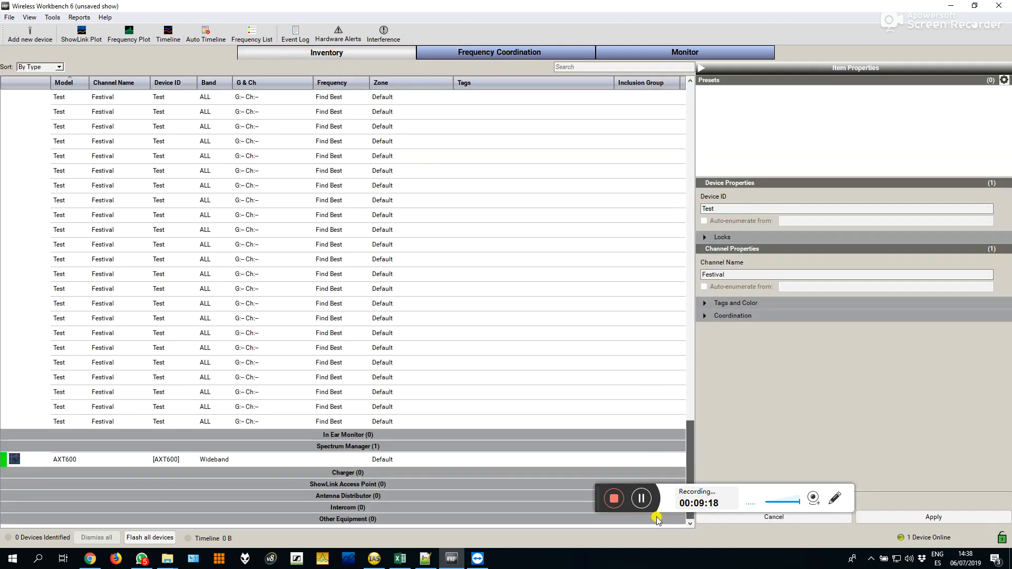
shift+click(245, 418)
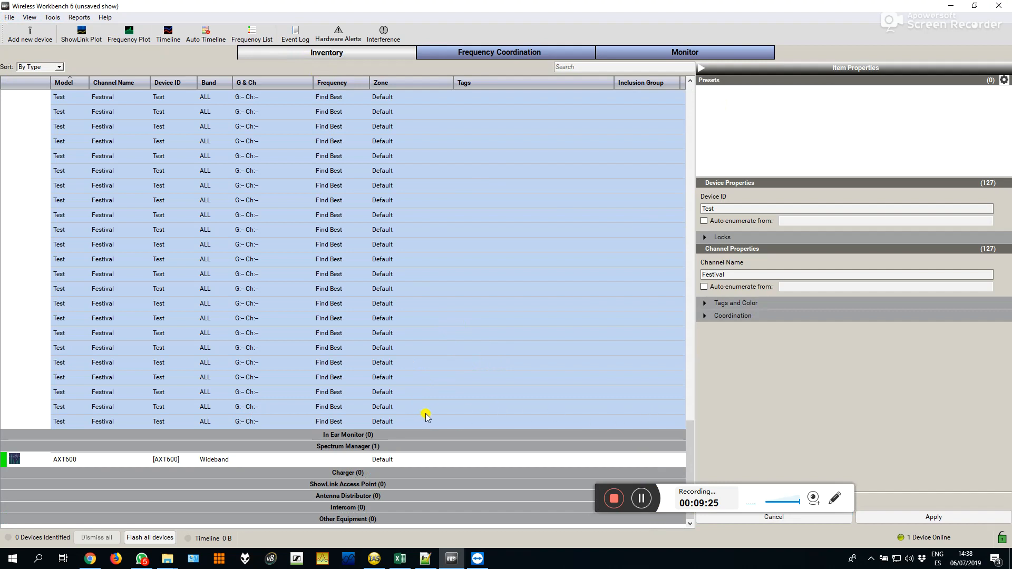
key(Delete)
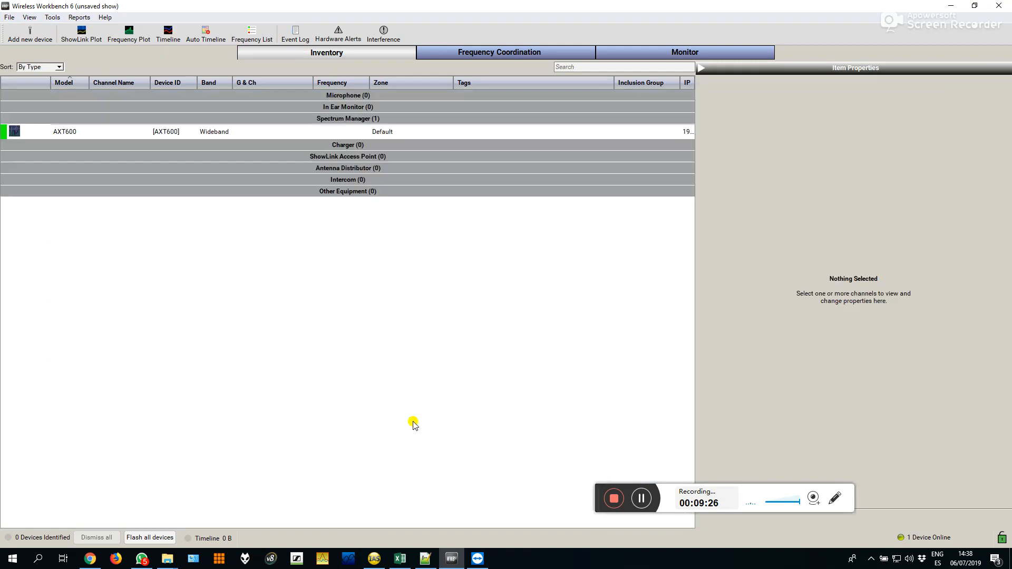
Add one active device with manufacturer Festis, model XX19-Dia6-v3 and band ALL.
click(29, 32)
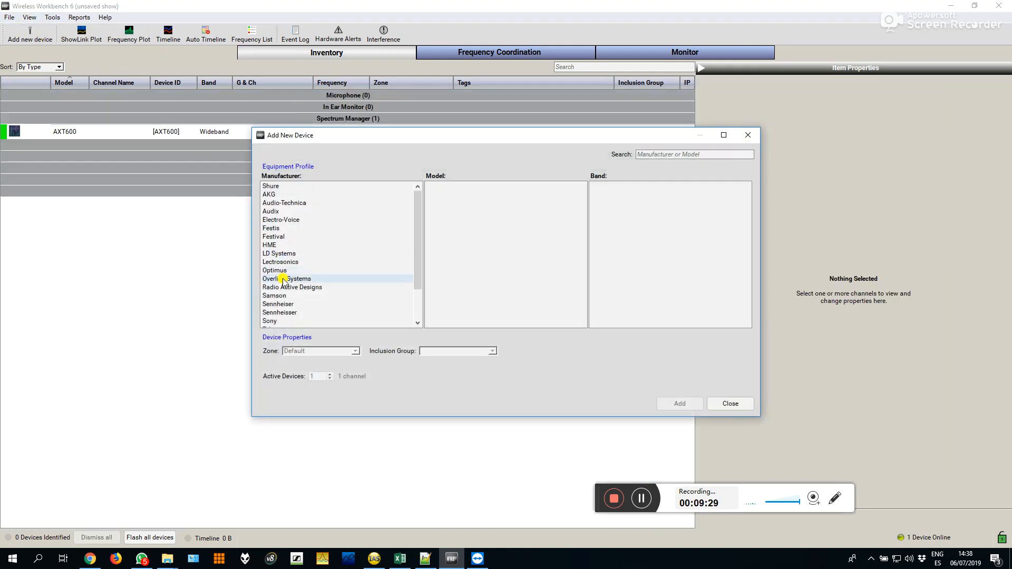
click(290, 237)
click(290, 228)
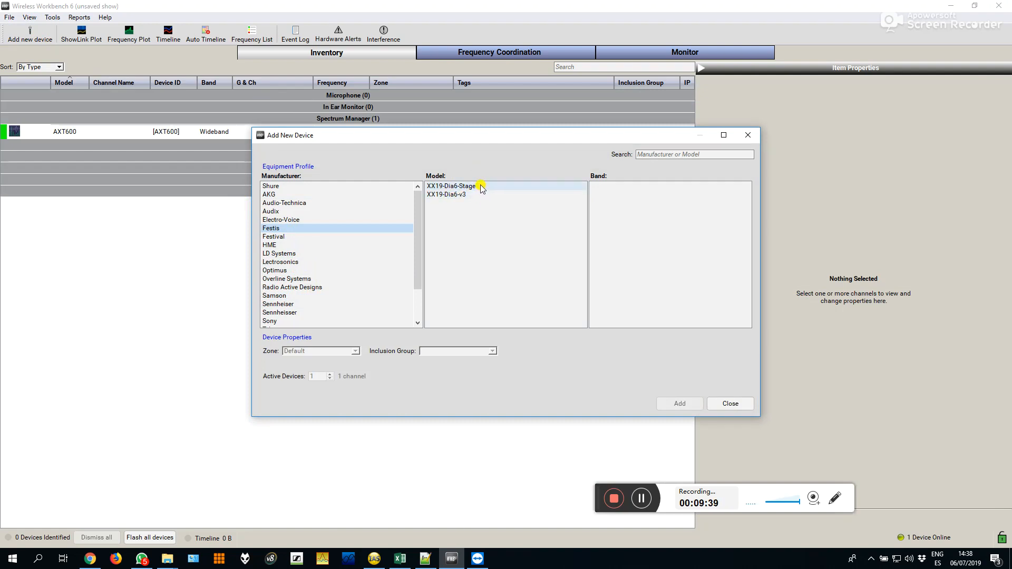
click(464, 195)
click(597, 184)
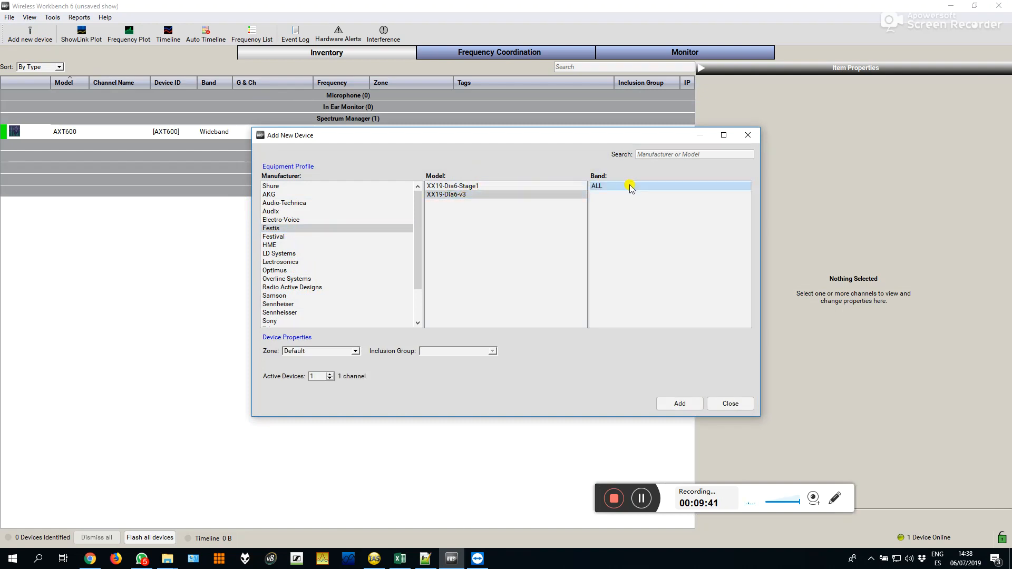
click(679, 404)
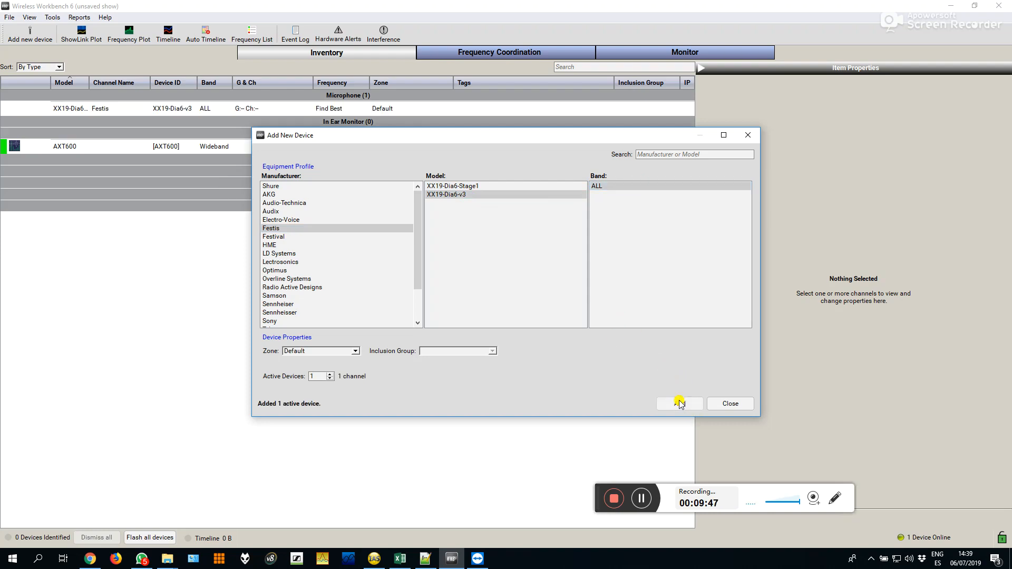
Add 100 more active devices of the XX19-Dia6-v3 profile plus another 24, and close the Add New Device dialog.
drag(315, 378, 276, 379)
text(100)
key(Return)
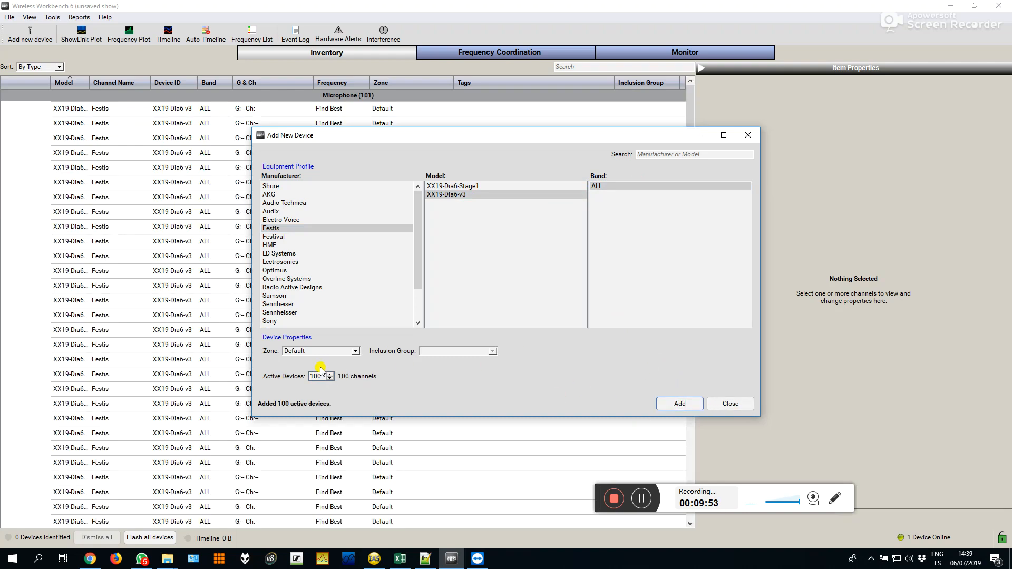
double_click(323, 376)
text(24)
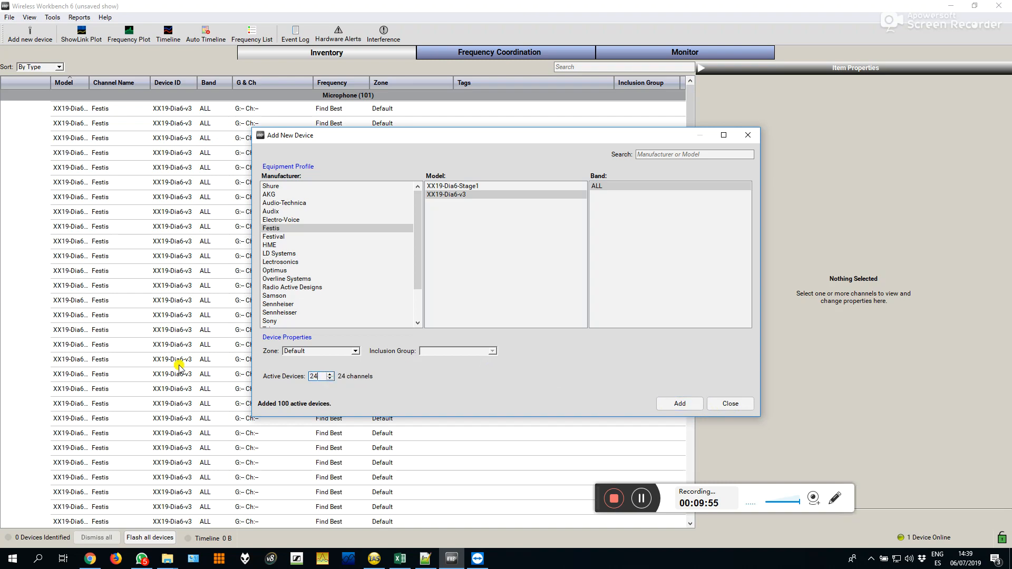
click(698, 408)
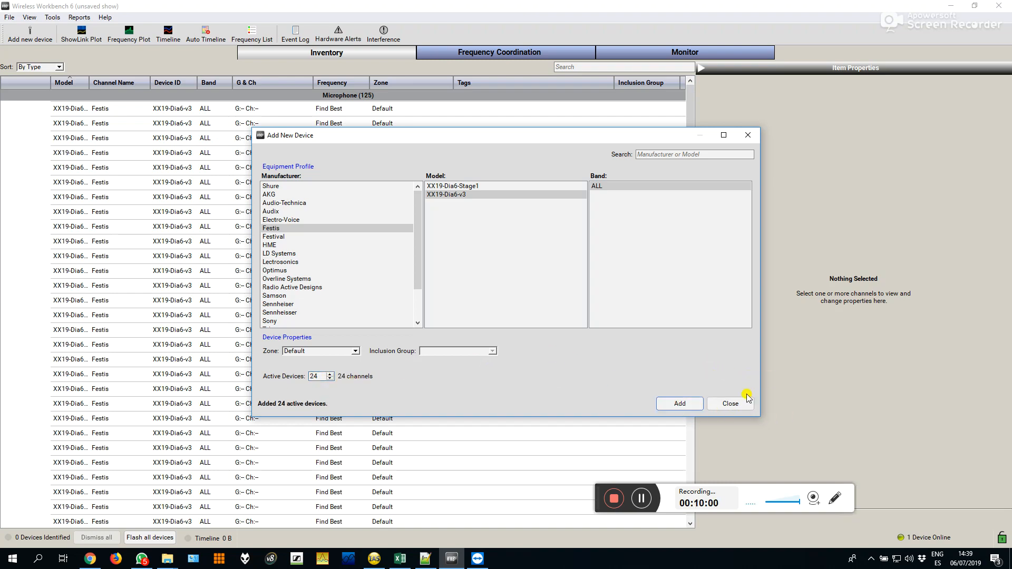
click(731, 404)
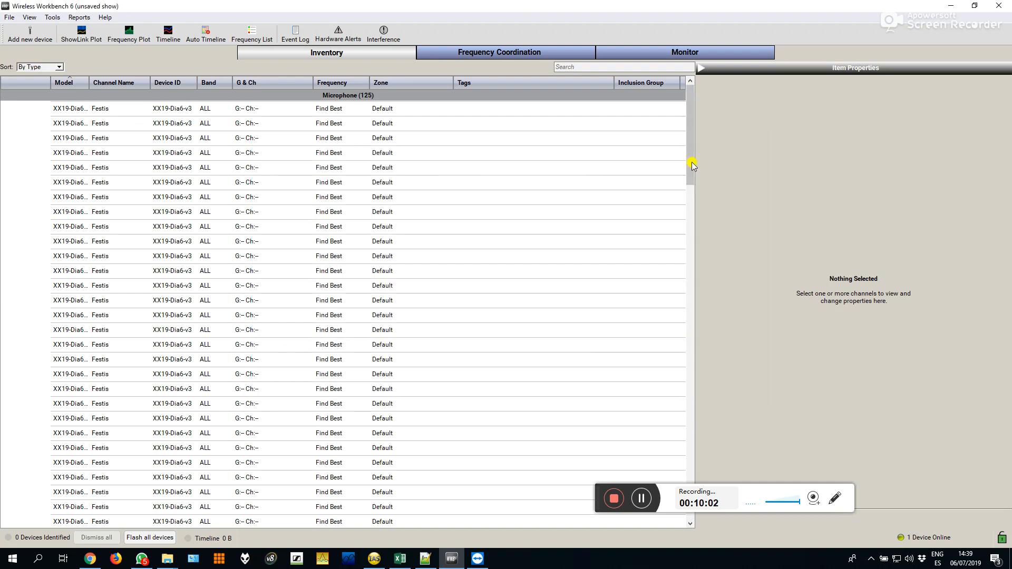
Bring all inventory frequencies into the coordination workspace, calculate them for the XX19-Dia6-v3 channels and look through the results.
drag(690, 117, 745, 137)
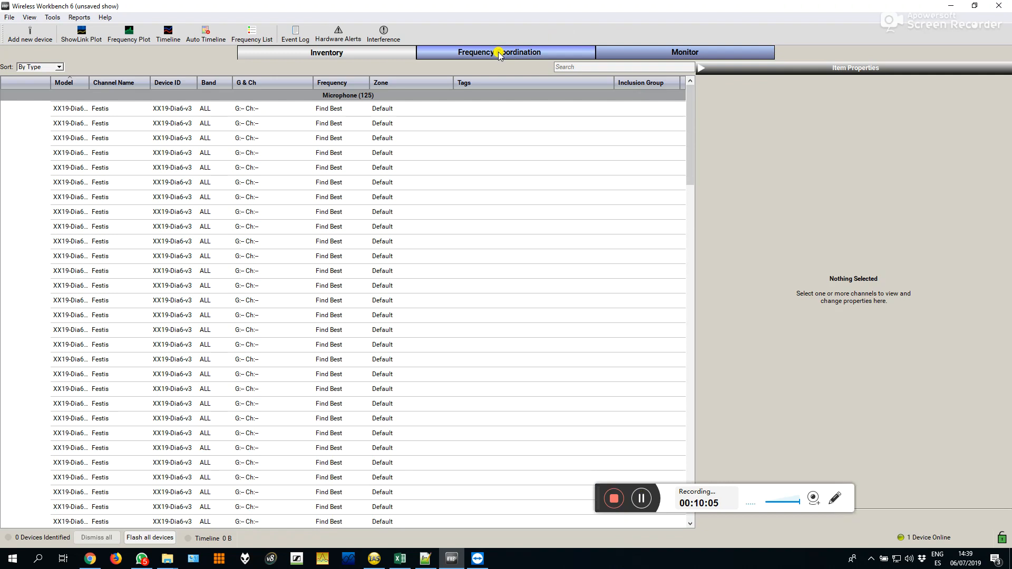
click(499, 52)
click(759, 383)
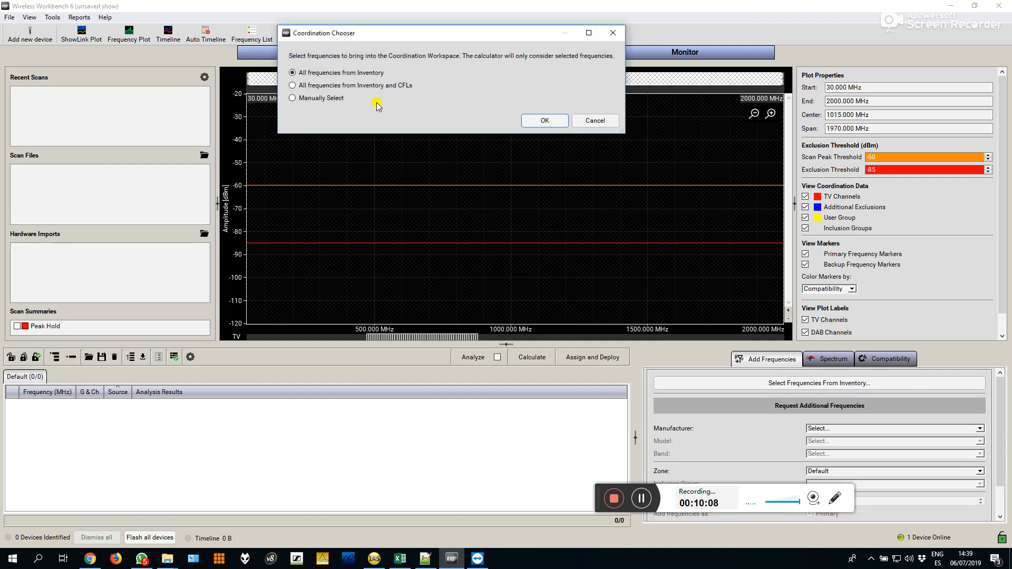
click(529, 121)
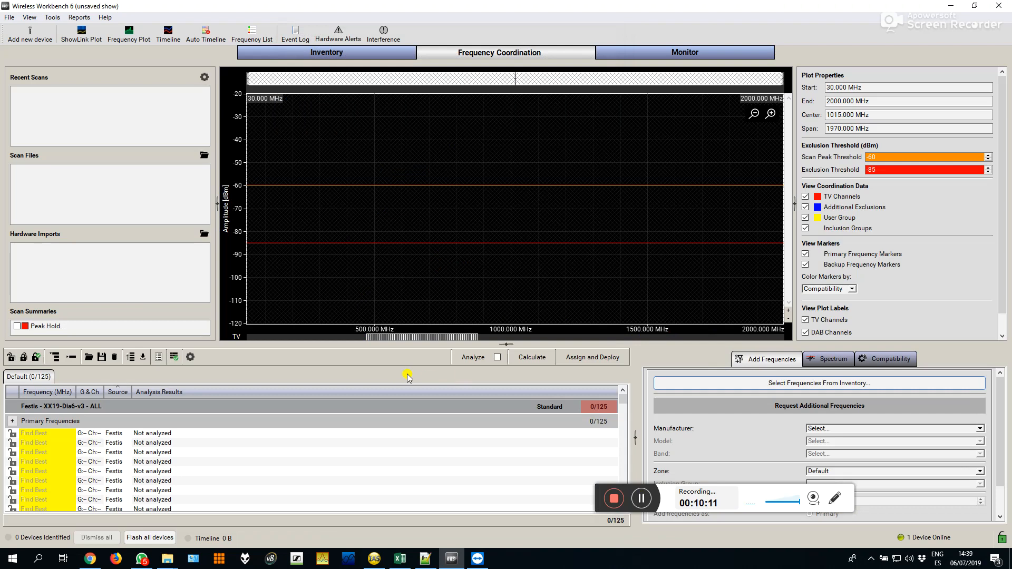
click(540, 358)
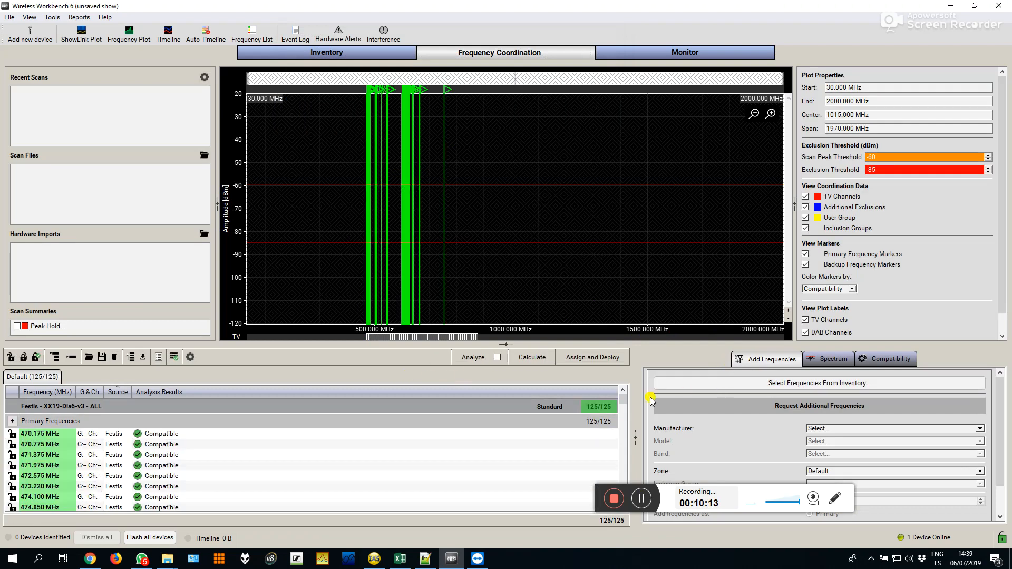
drag(623, 404, 615, 264)
Assign the calculated frequencies to the Festis channels and deploy them to the inventory with the AXT600 as frequency list target.
click(616, 358)
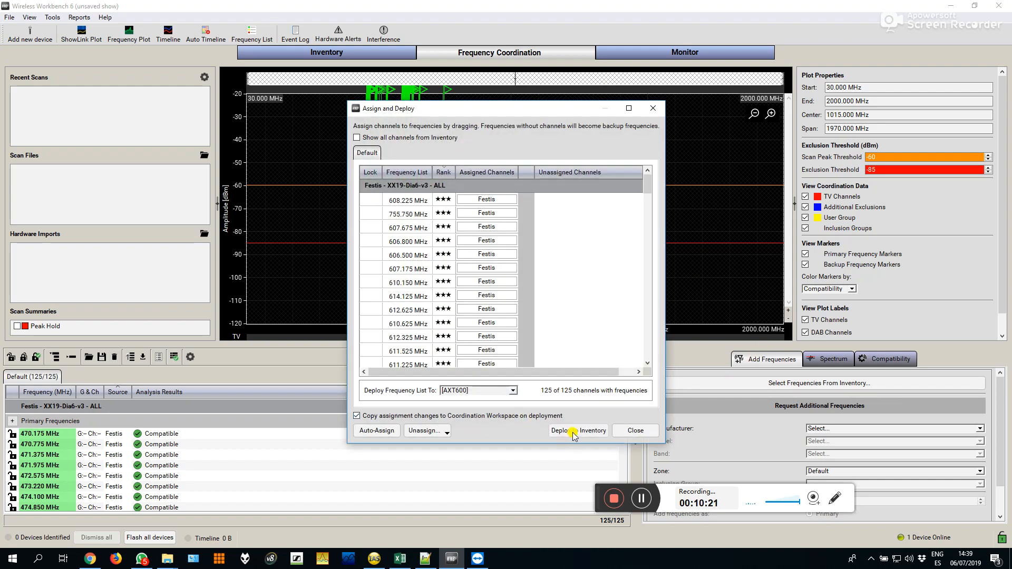
click(574, 431)
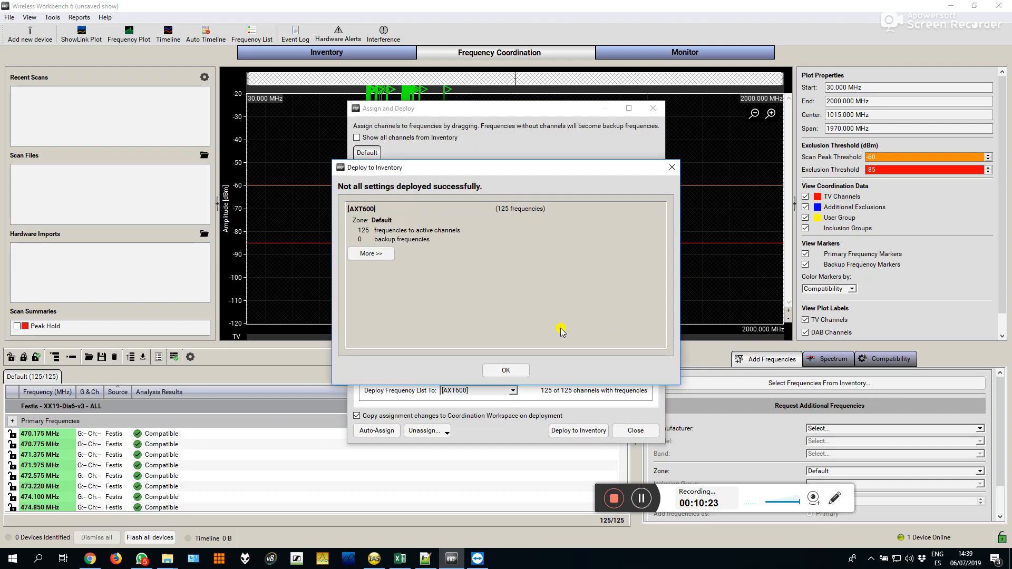
click(507, 371)
Deploy to the inventory again with WWB as the frequency list target and close the Assign and Deploy dialog.
click(510, 390)
click(493, 407)
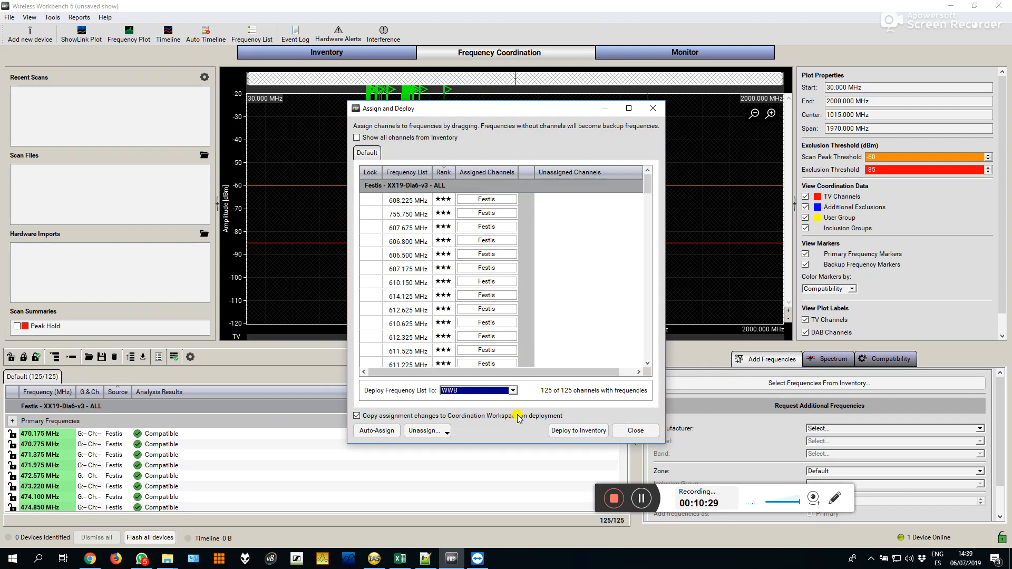
click(572, 435)
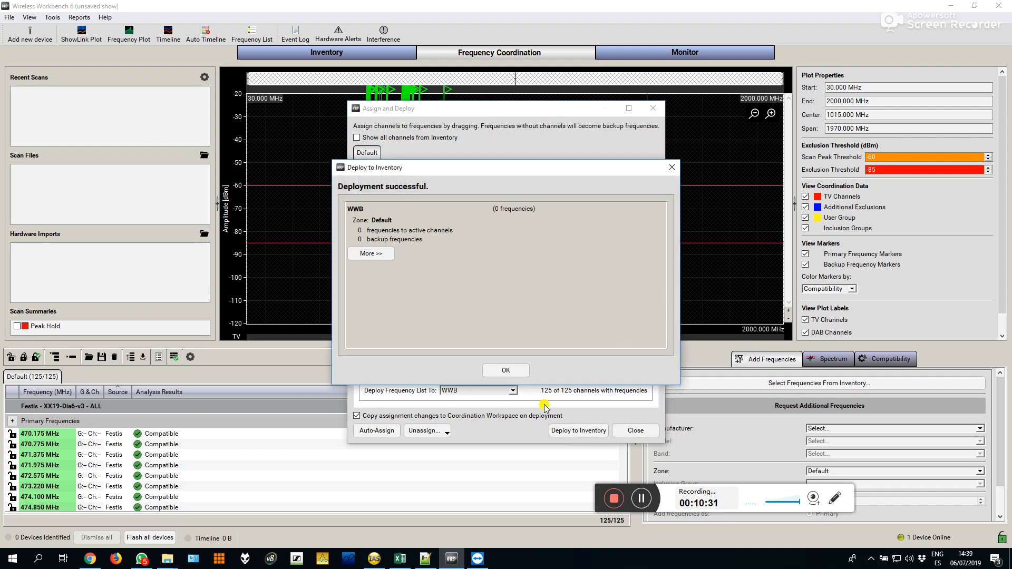
click(514, 375)
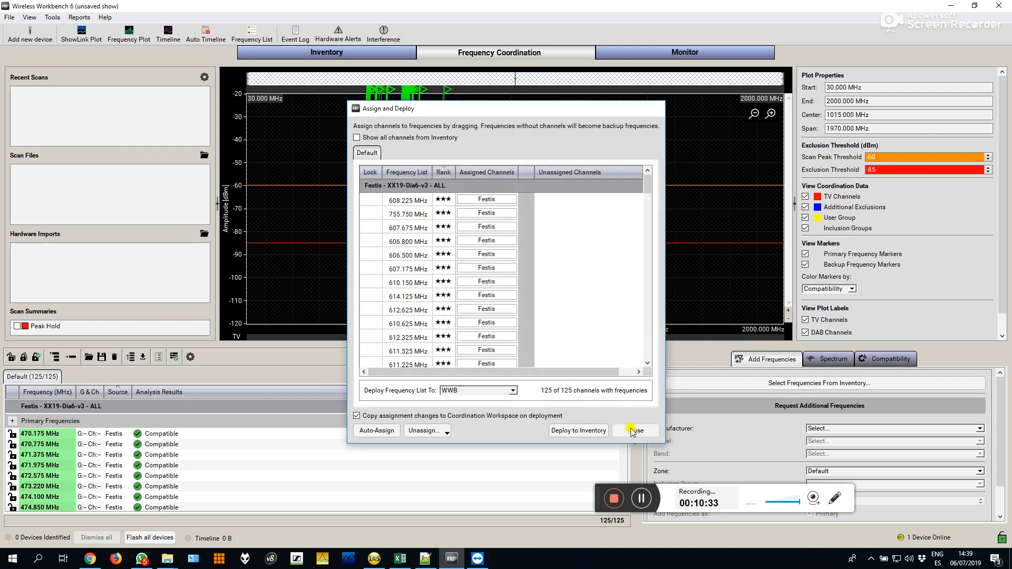
click(635, 430)
Look through the frequencies deployed to the Festis channels in the inventory and select the first channel.
click(348, 55)
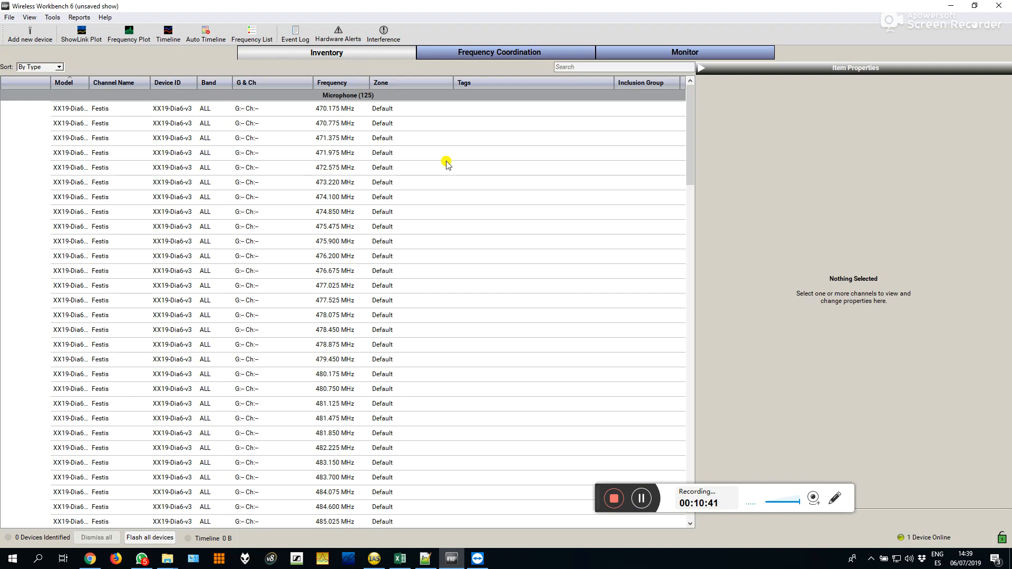
drag(691, 120, 659, 453)
drag(687, 528, 690, 92)
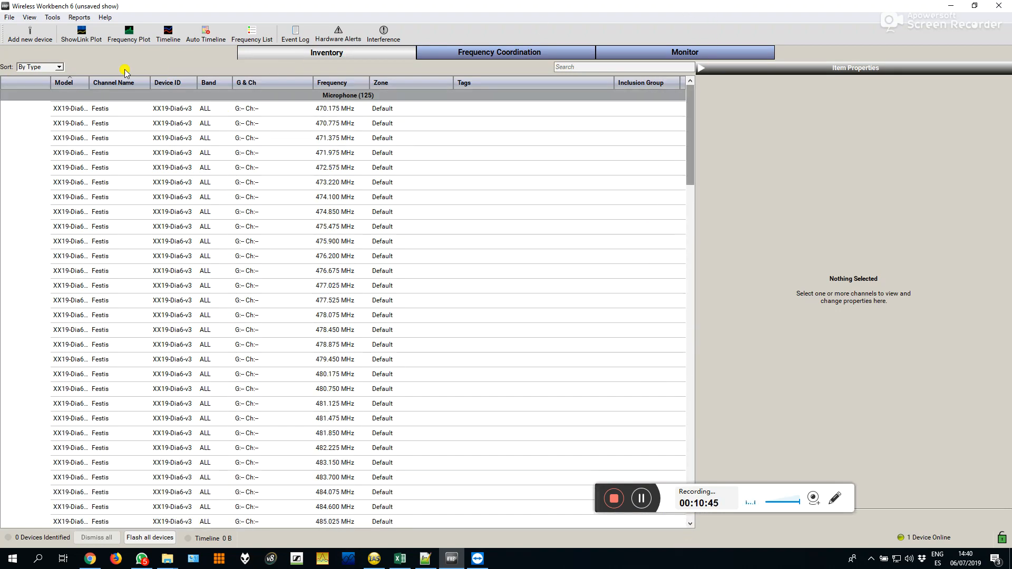
click(99, 109)
Switch to the frequency coordination report in Chrome, examine the zones and assignments per frequency, and switch to the test.eqp file in Notepad++.
key(alt+Tab)
key(alt+Tab)
key(alt+Tab)
key(alt+Tab)
key(alt+Tab)
key(alt+Tab)
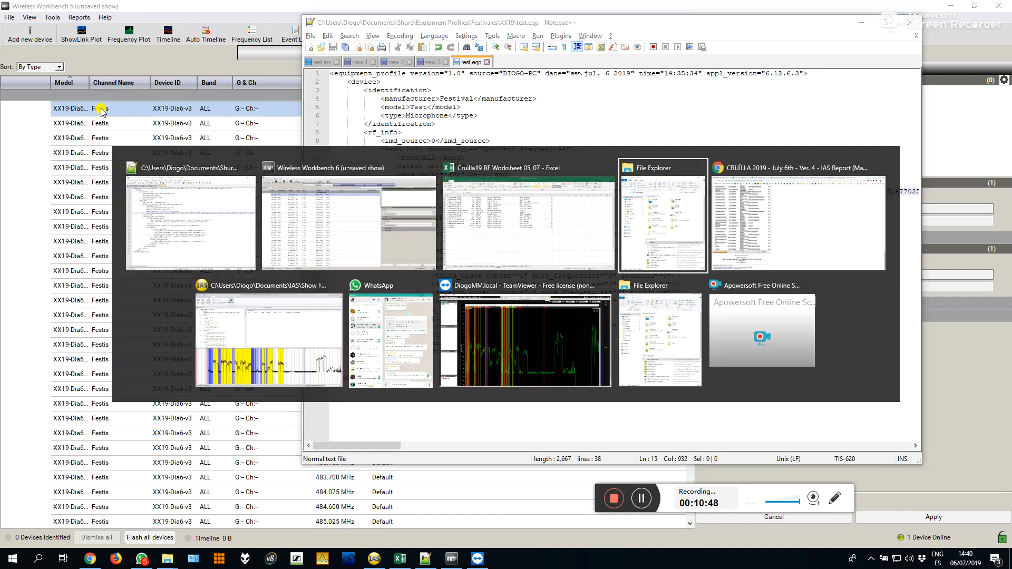
key(alt+shift+Tab)
key(ctrl+a)
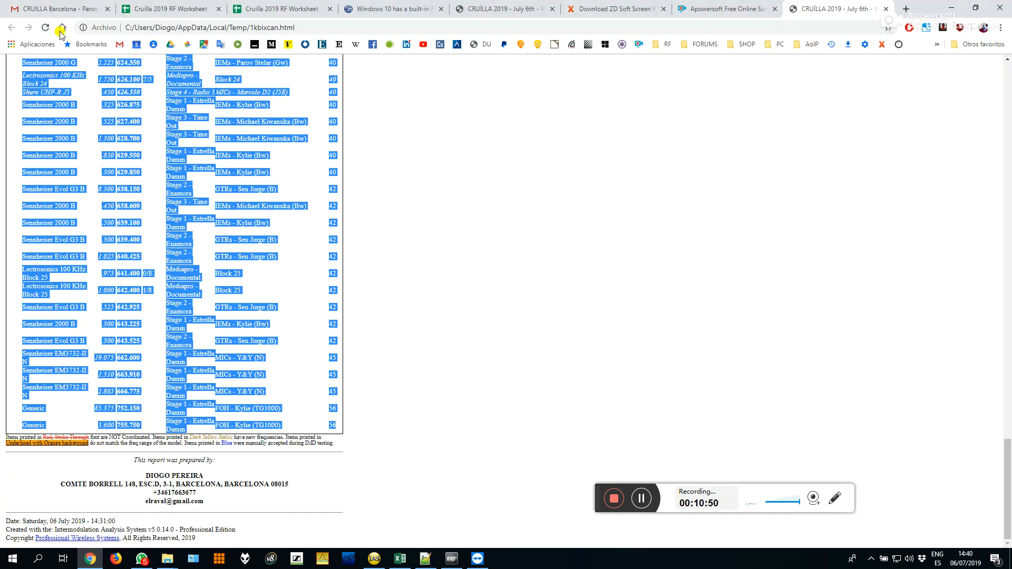
scroll(260, 204, up, 5)
scroll(260, 205, up, 20)
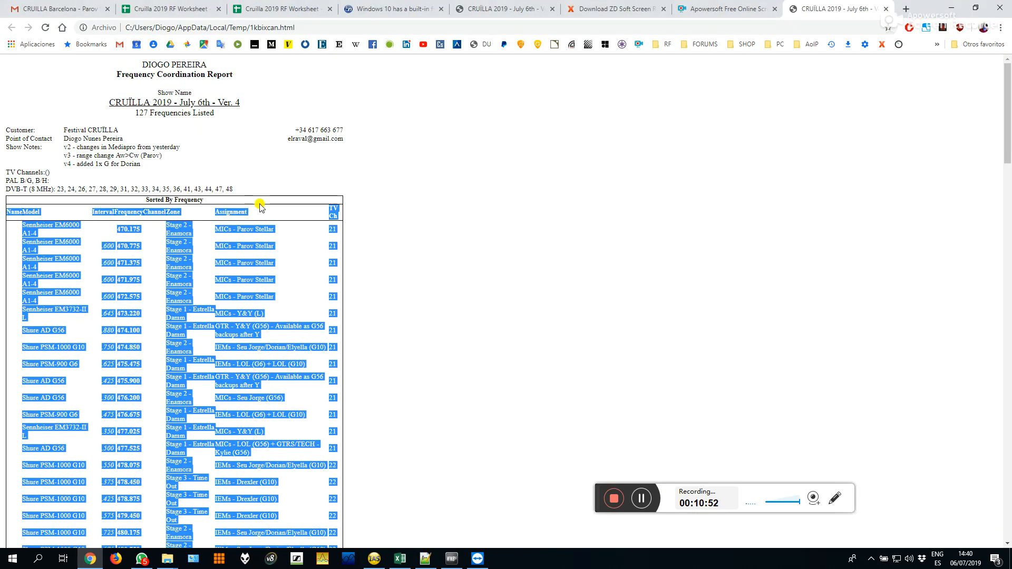
click(513, 215)
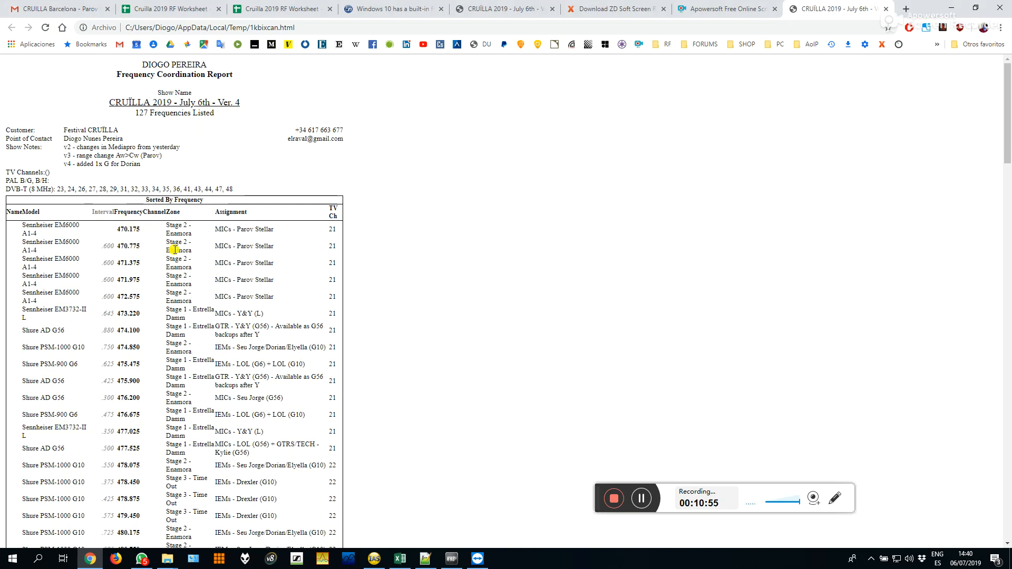
key(alt+Tab)
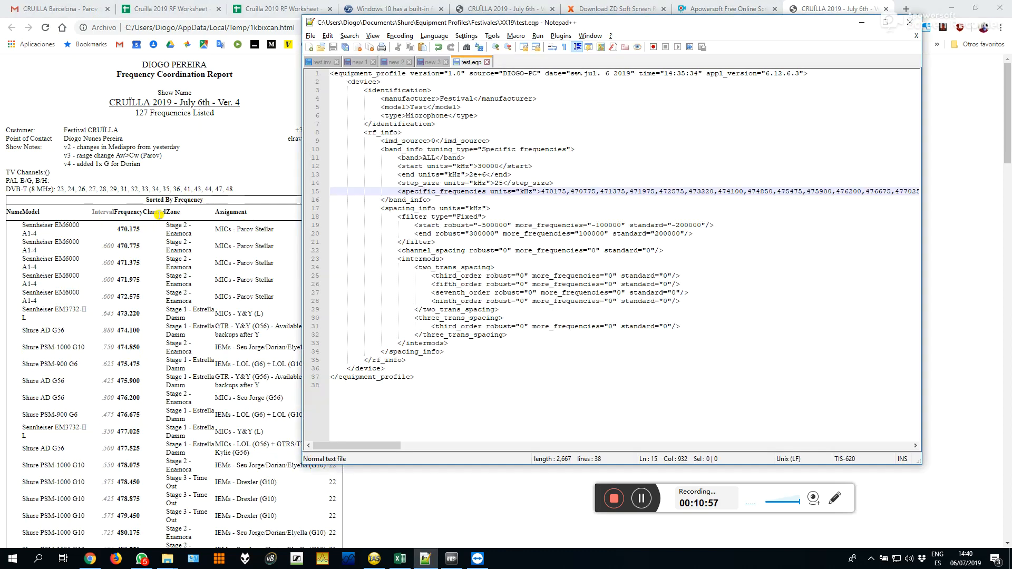
Close the Intermodulation Analysis System window and return to the Wireless Workbench inventory.
key(alt+Tab)
key(Tab)
key(alt+Tab)
key(alt+Tab)
key(alt+Tab)
key(Tab)
key(Tab)
key(Tab)
key(Tab)
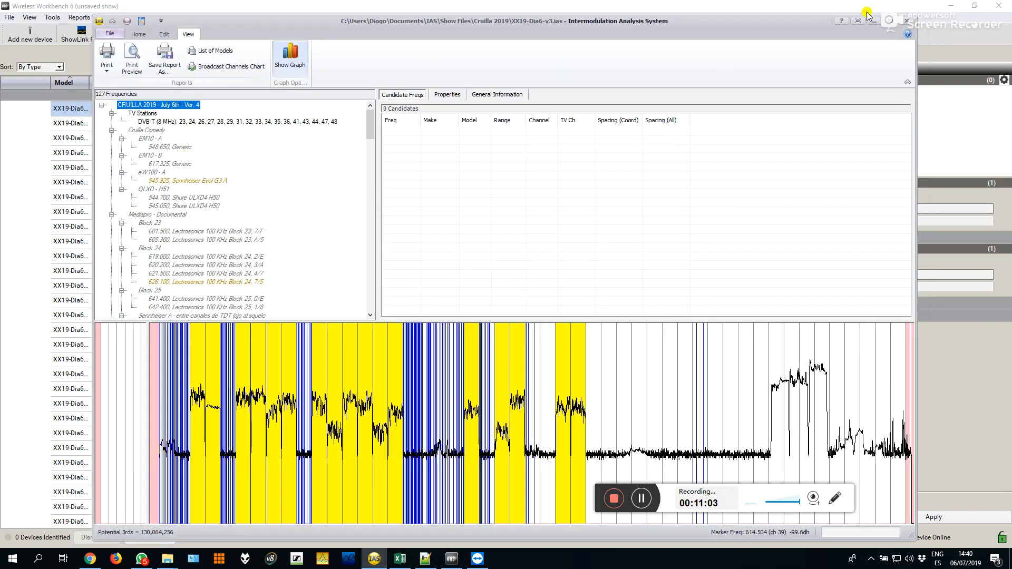
click(906, 23)
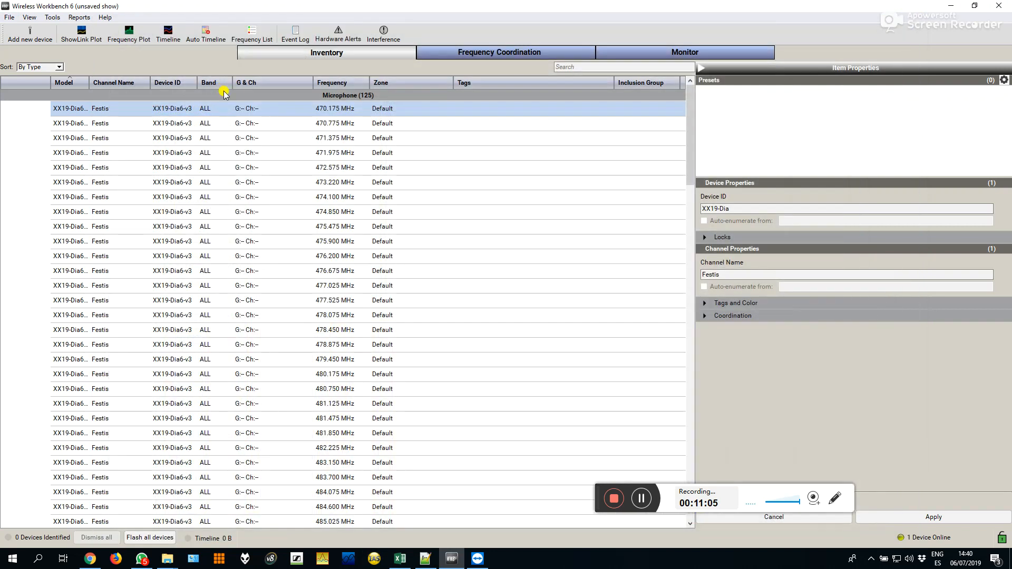
Name the 470.175 MHz inventory channel 2A1, checking its zone and model in the Chrome coordination report, and select the following channel.
text(2)
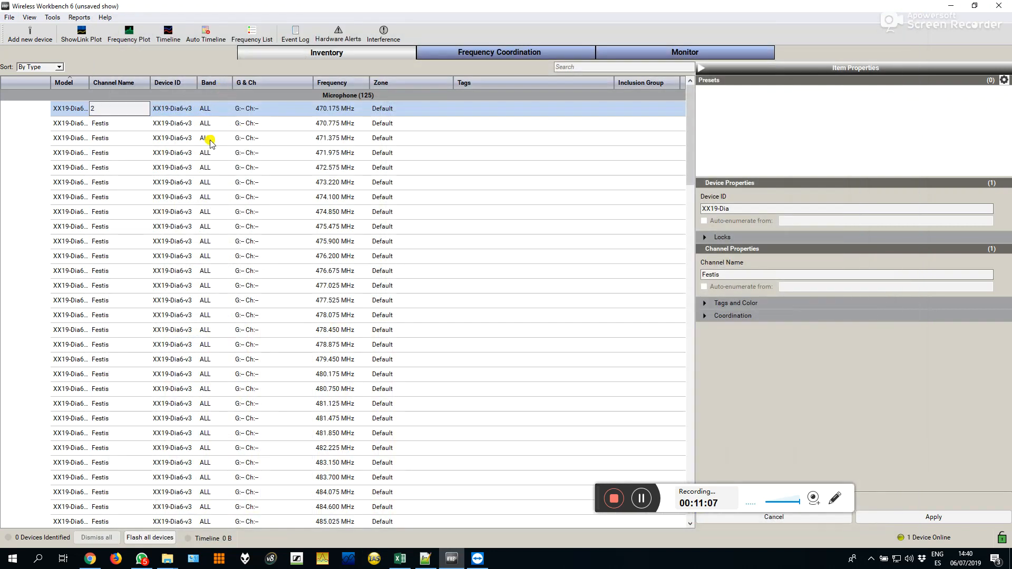
key(alt+Tab)
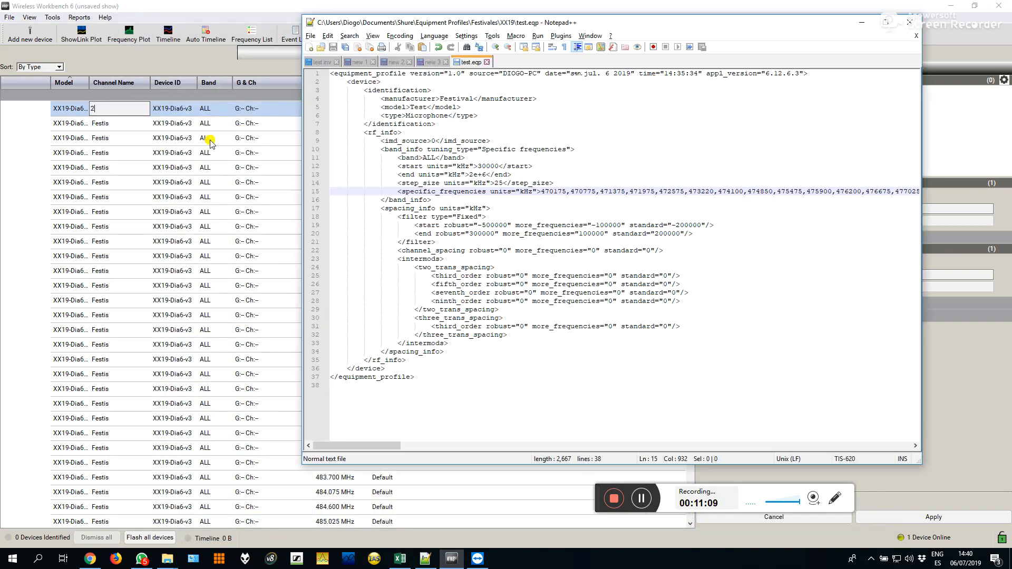
key(alt+Tab)
key(alt+Tab)
key(alt+Tab)
key(alt+shift+Tab)
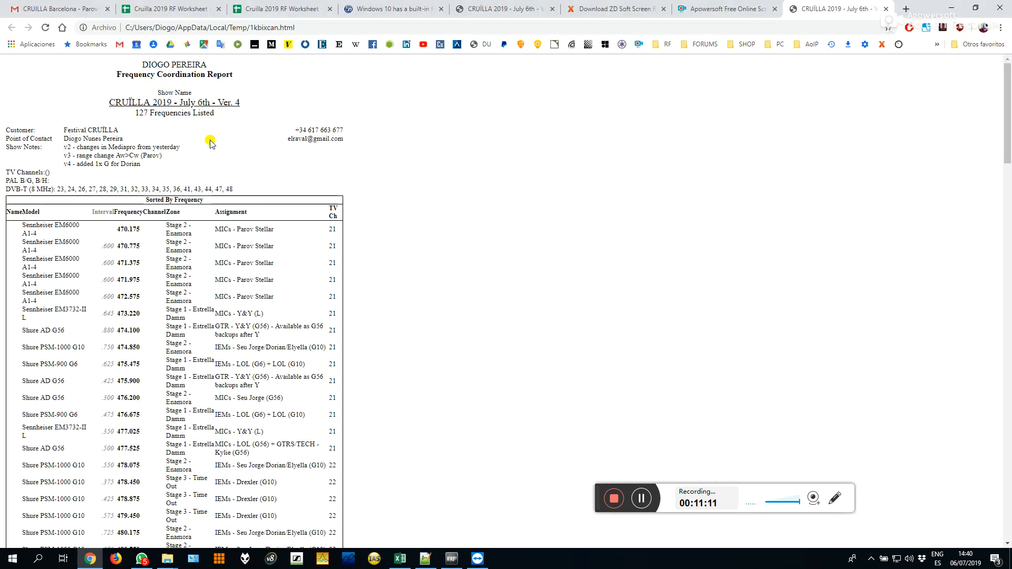
key(alt+Tab)
key(alt+Tab)
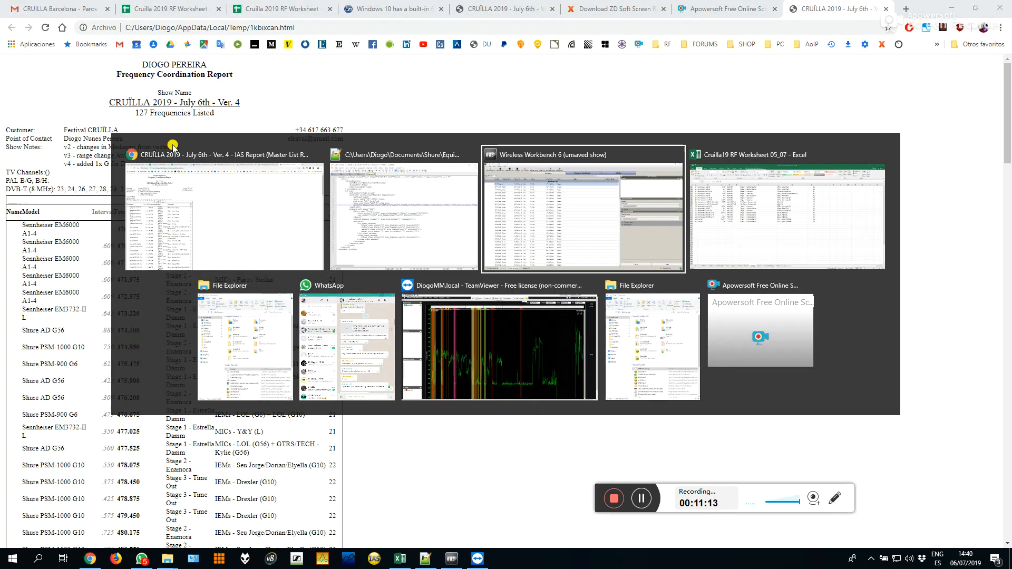
click(99, 108)
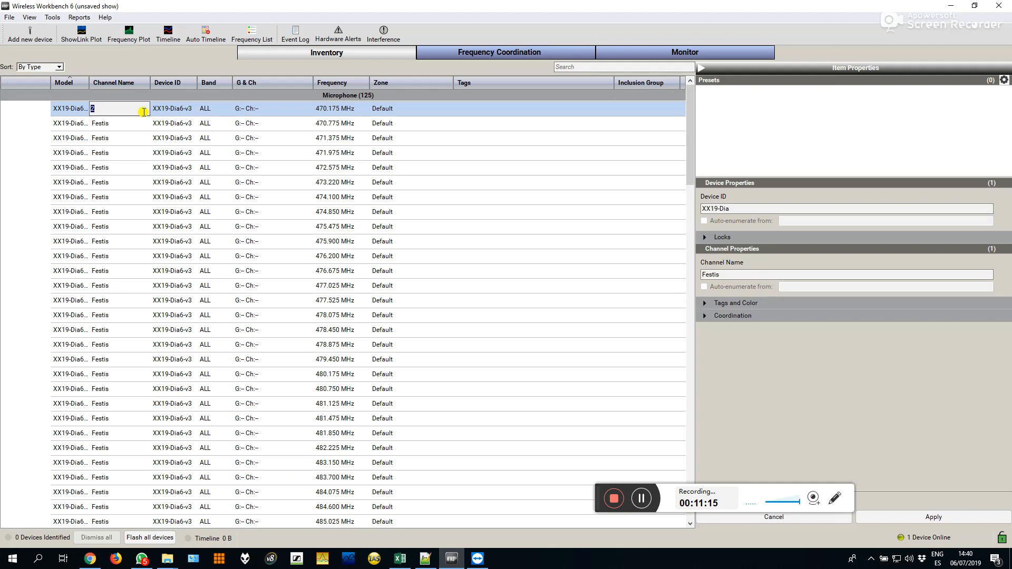
key(Return)
click(116, 125)
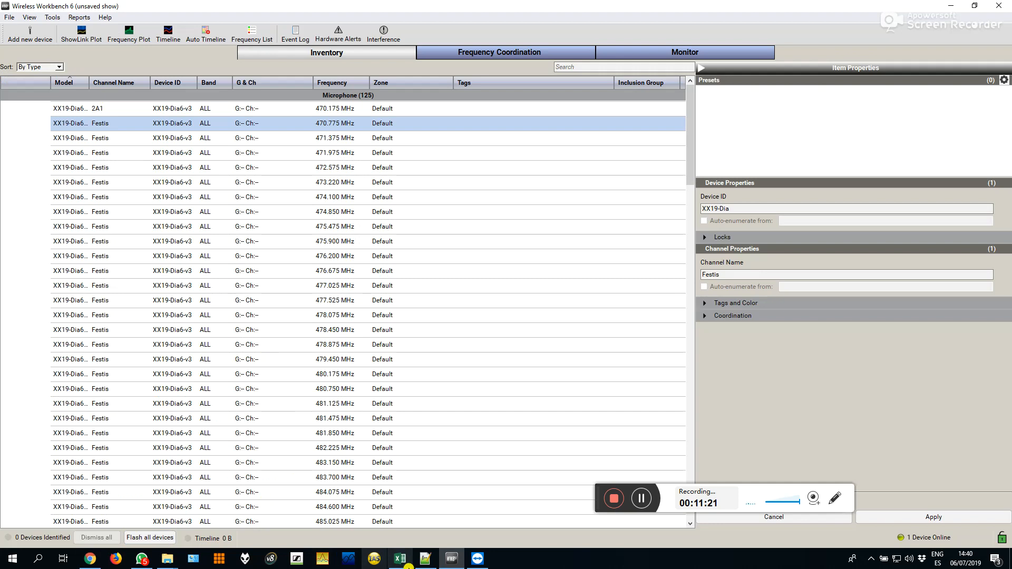
Switch to the TeamViewer remote session and examine its Frequency Plot with the color-coded channel markers over the AXT600 scan.
click(479, 561)
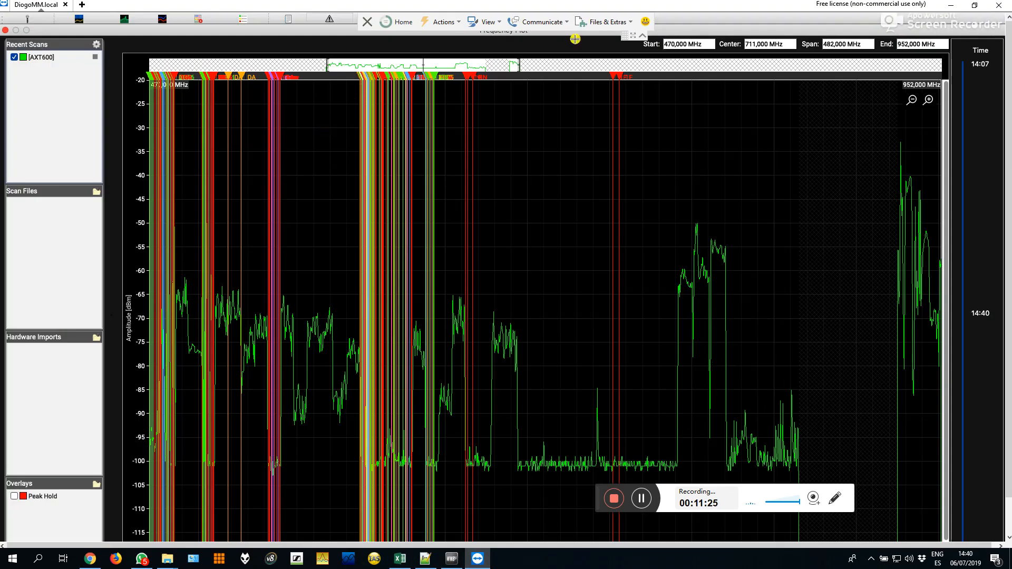
click(633, 35)
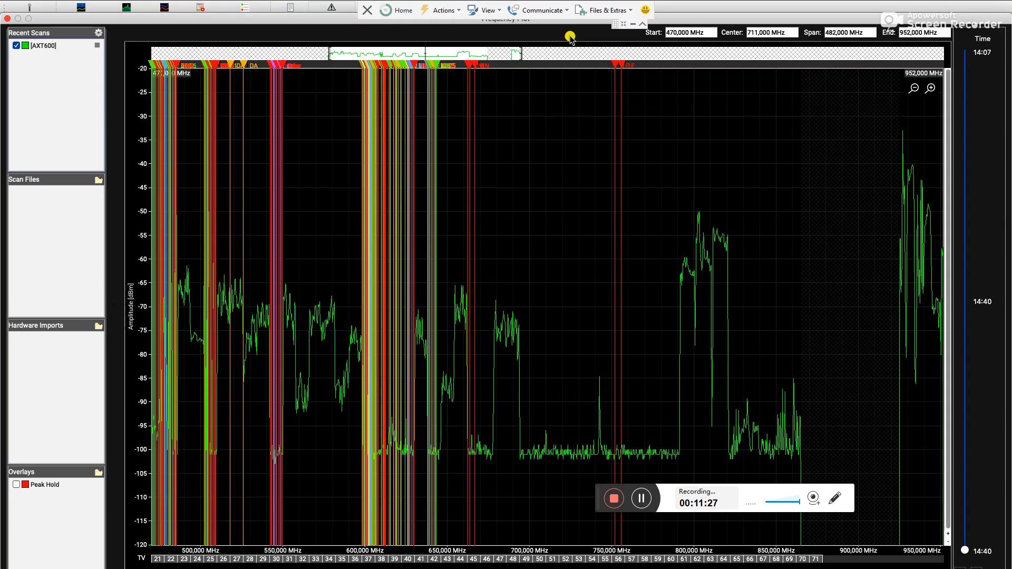
click(632, 26)
key(alt+Tab)
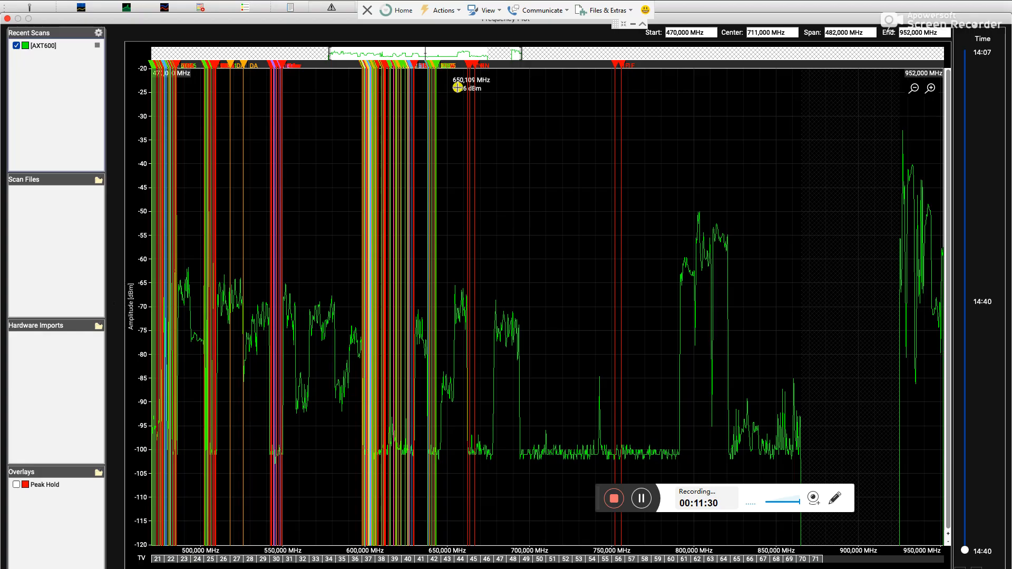
click(615, 310)
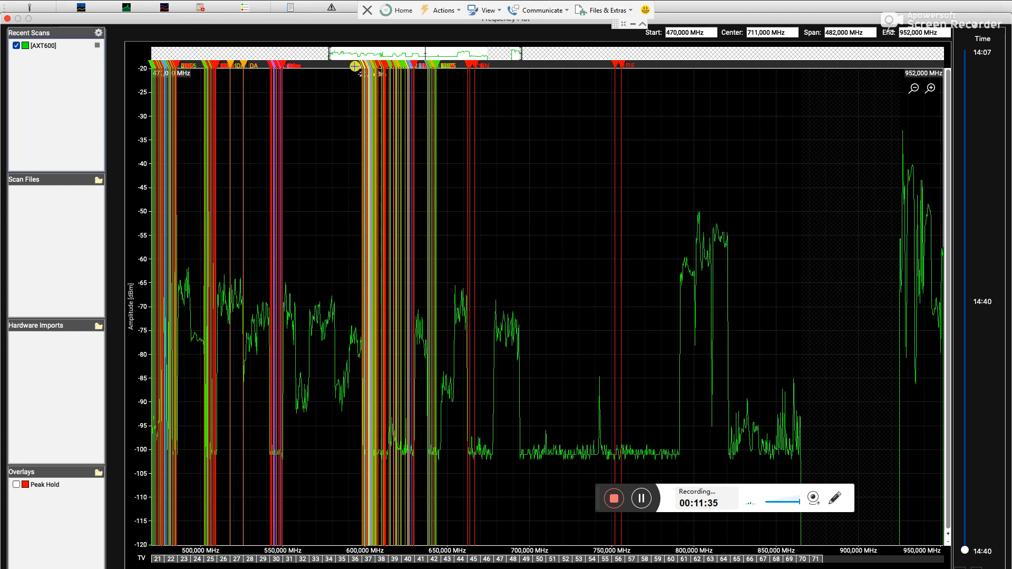
drag(363, 51, 342, 51)
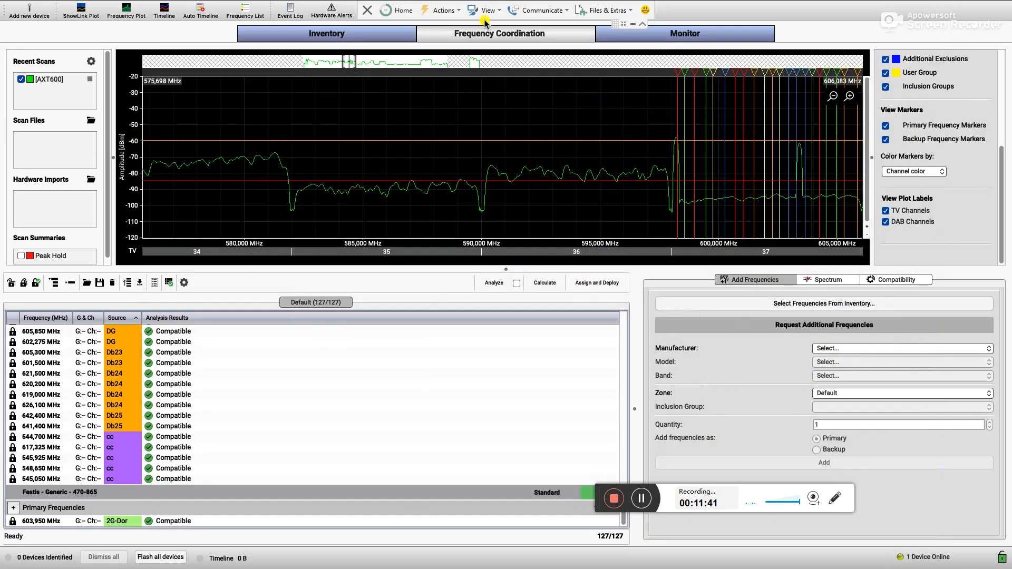
Look through the named, tagged and colored channels in the remote Wireless Workbench inventory.
click(347, 34)
scroll(295, 181, up, 15)
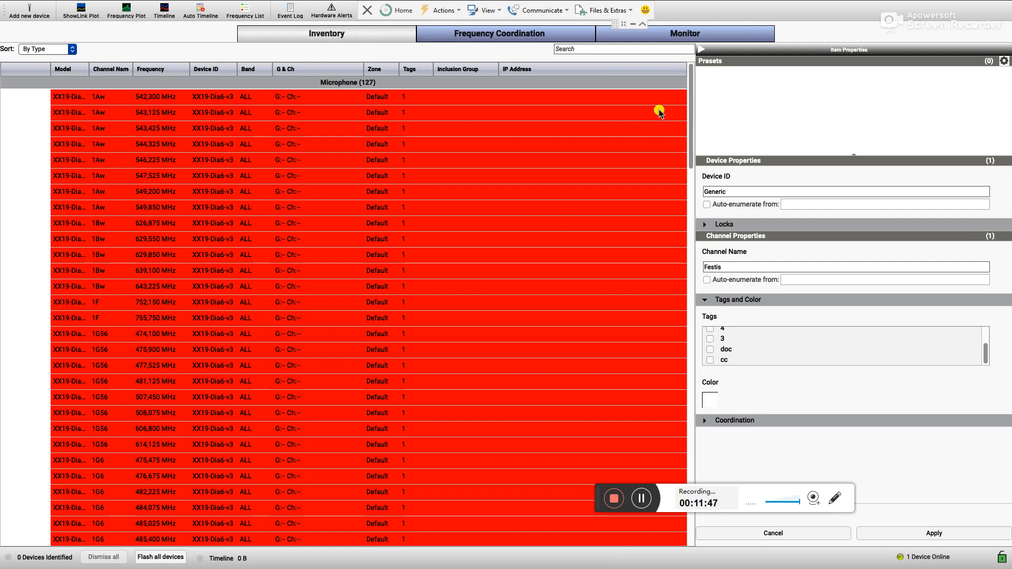
drag(691, 86, 745, 19)
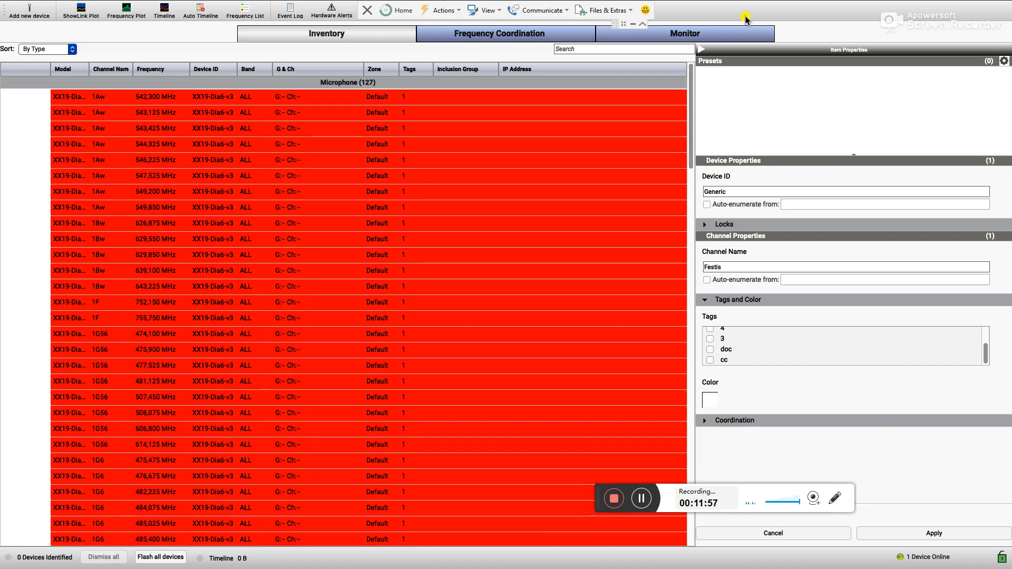
Review the remote show's Frequency Coordination plot over the whole spectrum and open the full Frequency Plot.
click(464, 37)
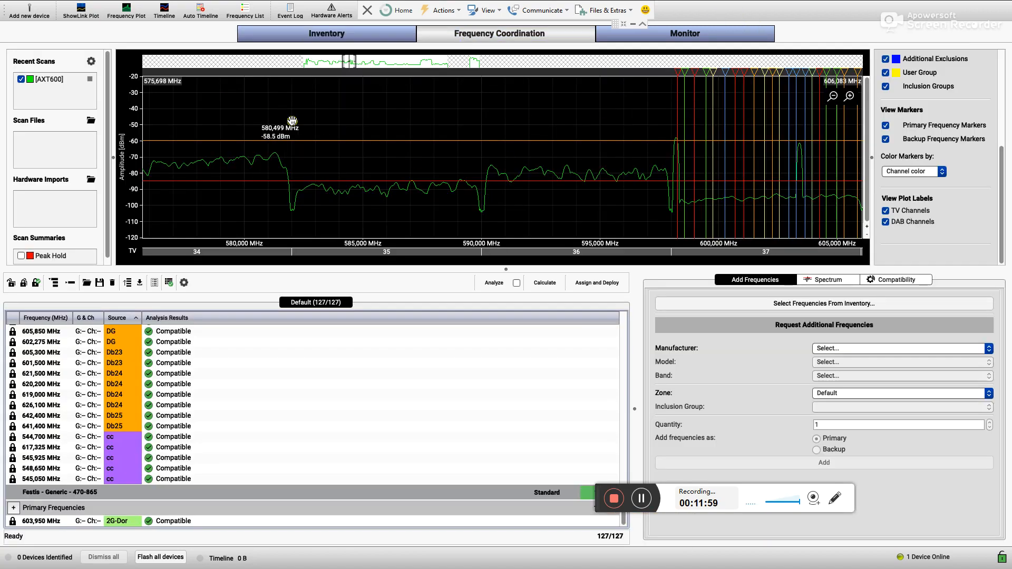
scroll(411, 158, up, 5)
scroll(334, 138, down, 10)
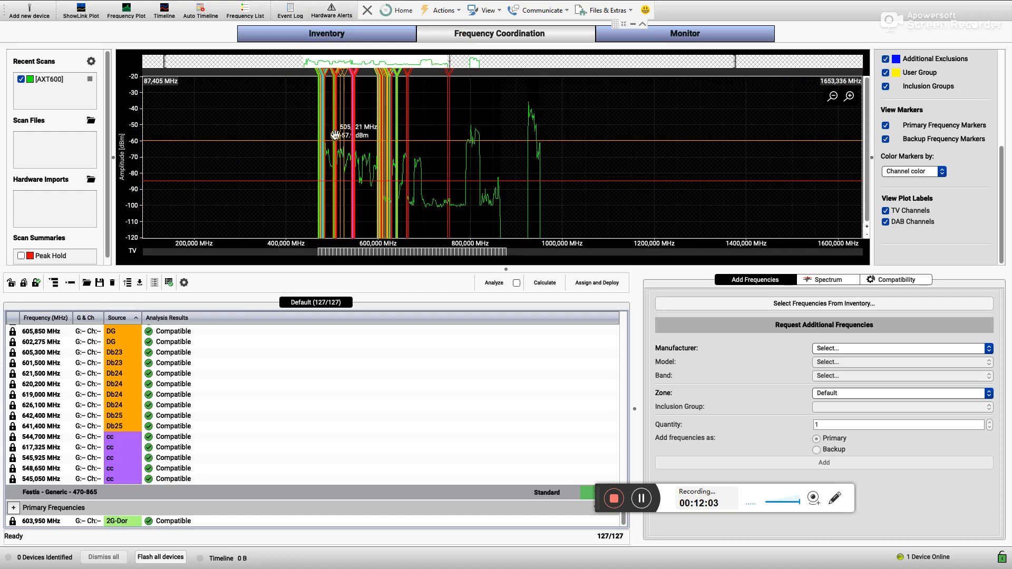
mouse_move(139, 3)
click(123, 19)
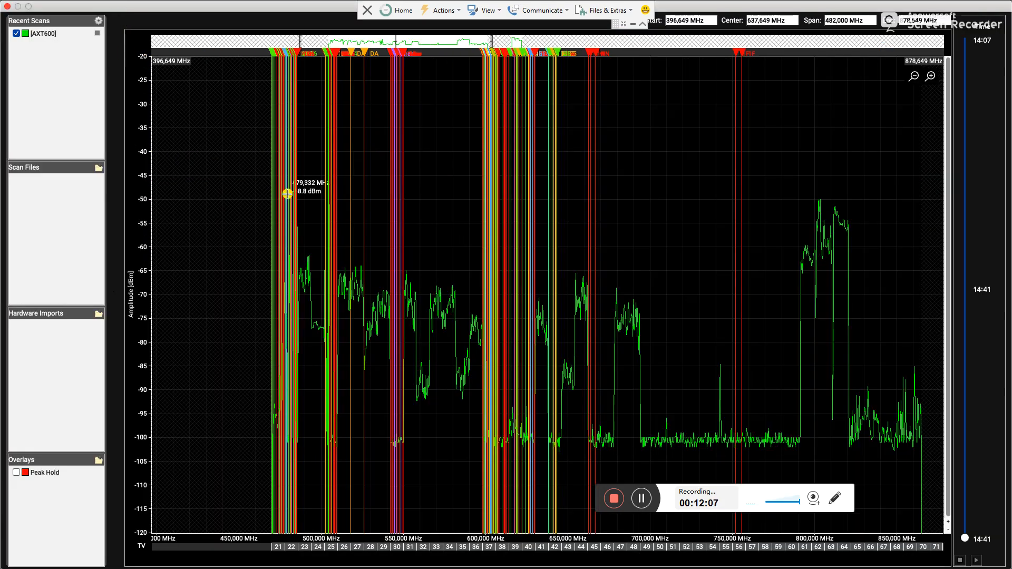
Examine the channel markers against the scanned carriers in TV channels 21 and 22, about 470 to 486 MHz.
scroll(287, 197, up, 5)
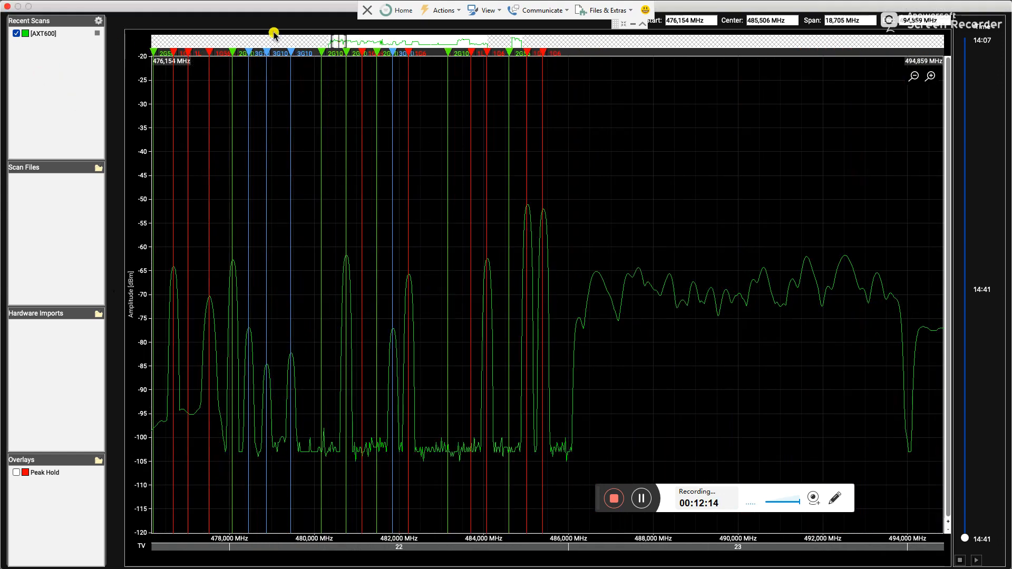
scroll(295, 186, down, 1)
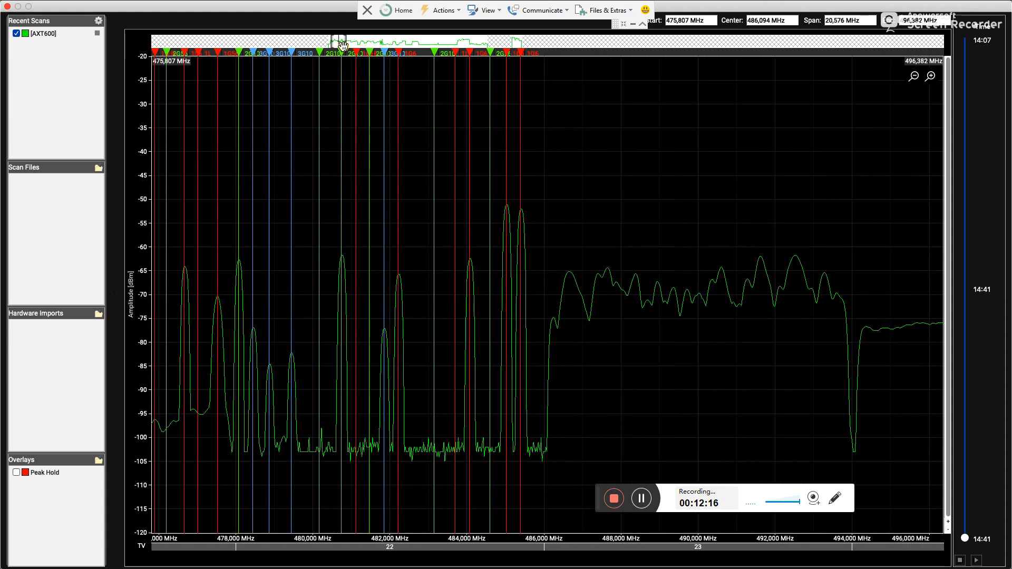
drag(342, 47, 341, 47)
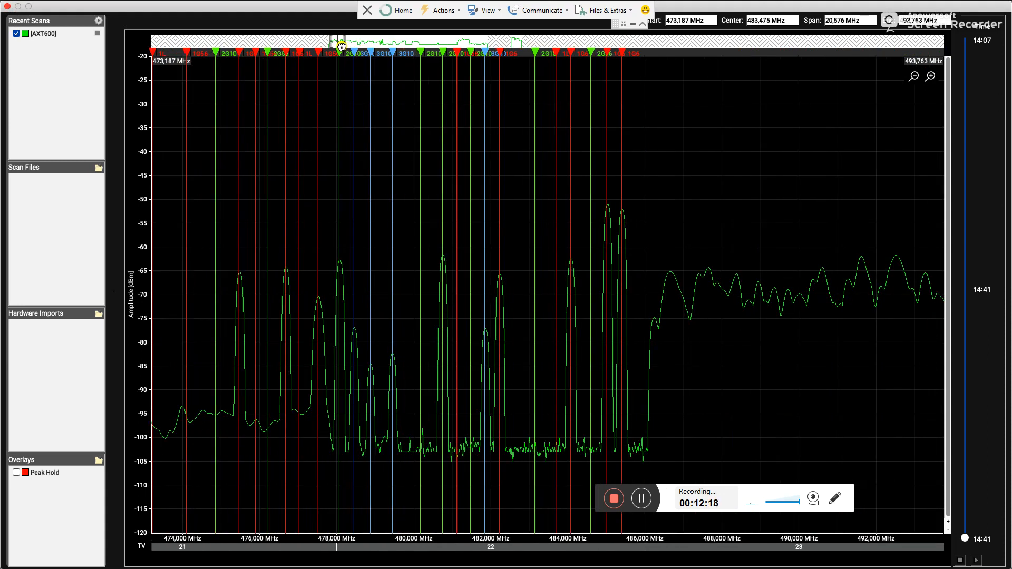
drag(340, 47, 339, 46)
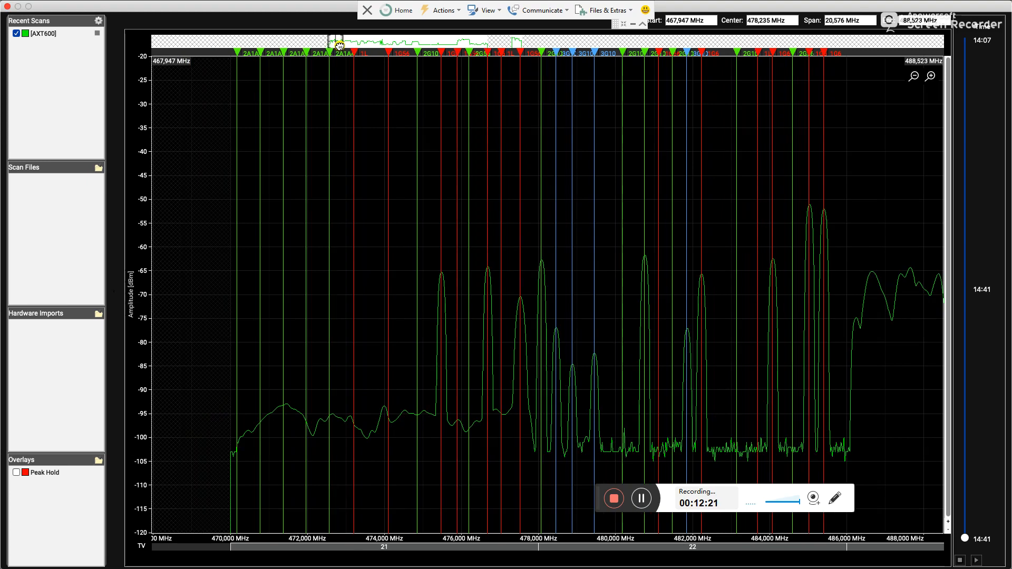
drag(339, 45, 403, 42)
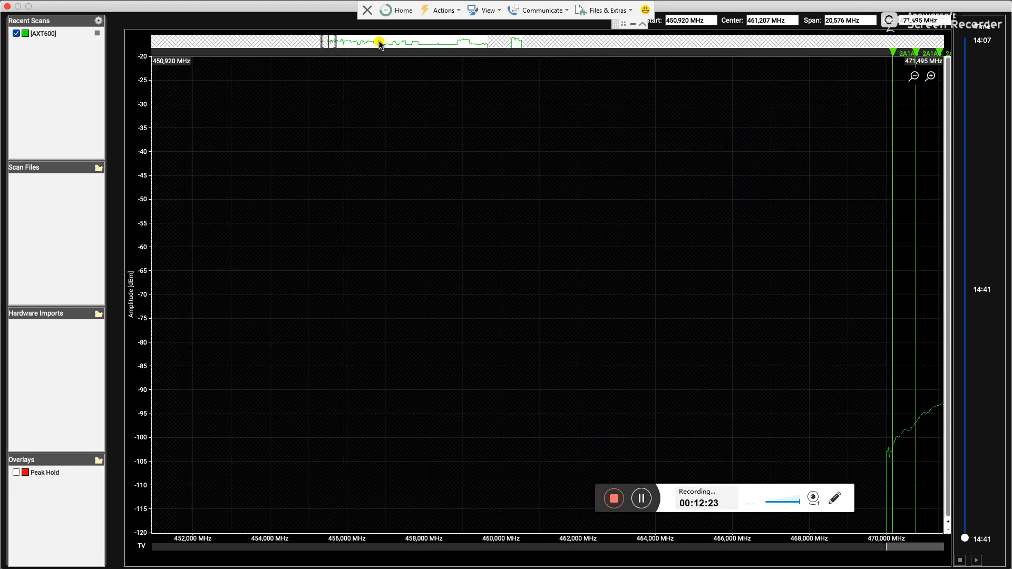
drag(327, 44, 334, 44)
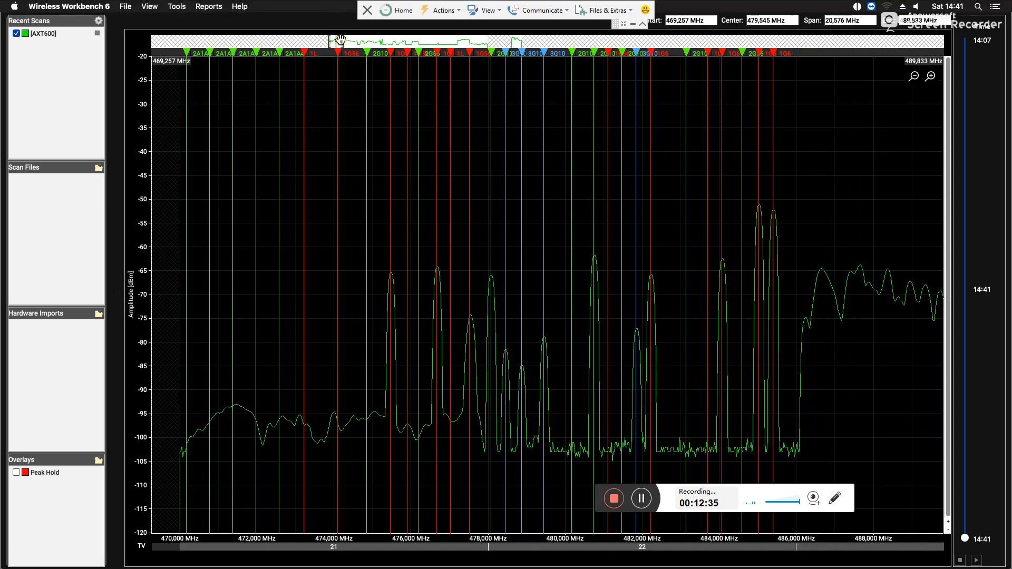
drag(338, 40, 340, 41)
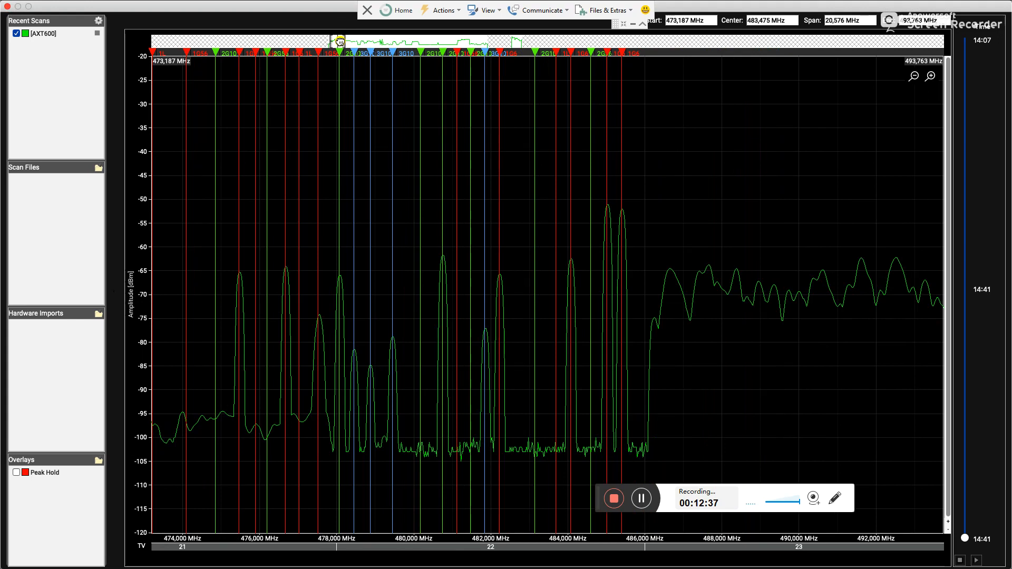
Examine the markers and carriers in TV channel 25, about 502 to 510 MHz.
scroll(377, 301, down, 2)
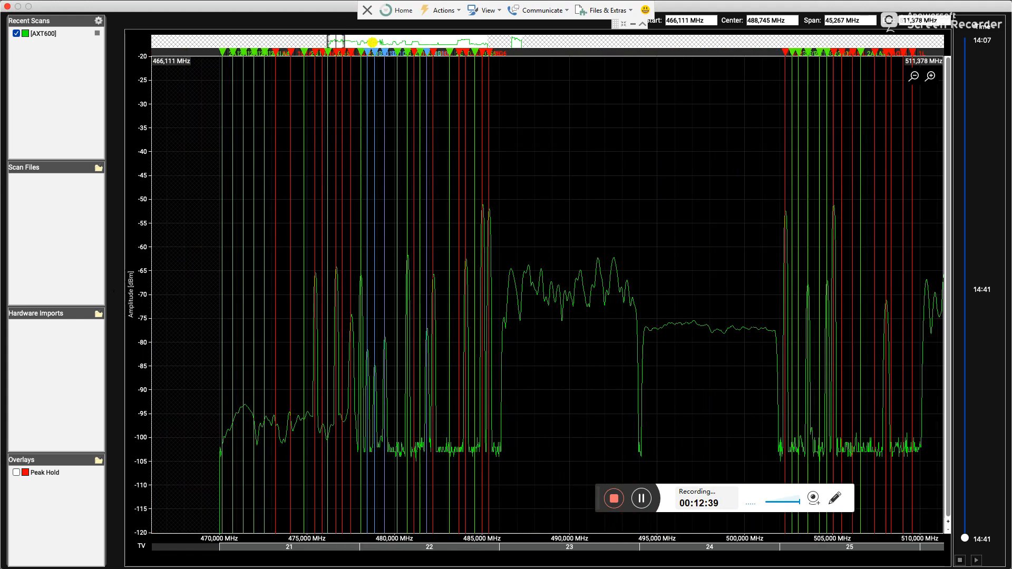
drag(333, 41, 351, 199)
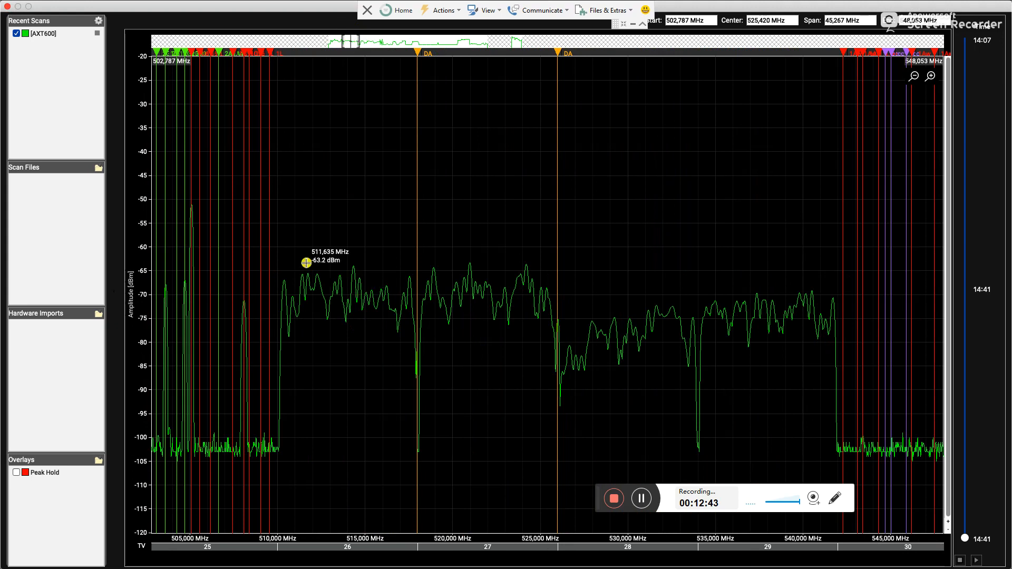
scroll(305, 262, up, 6)
drag(354, 41, 352, 42)
scroll(387, 277, down, 3)
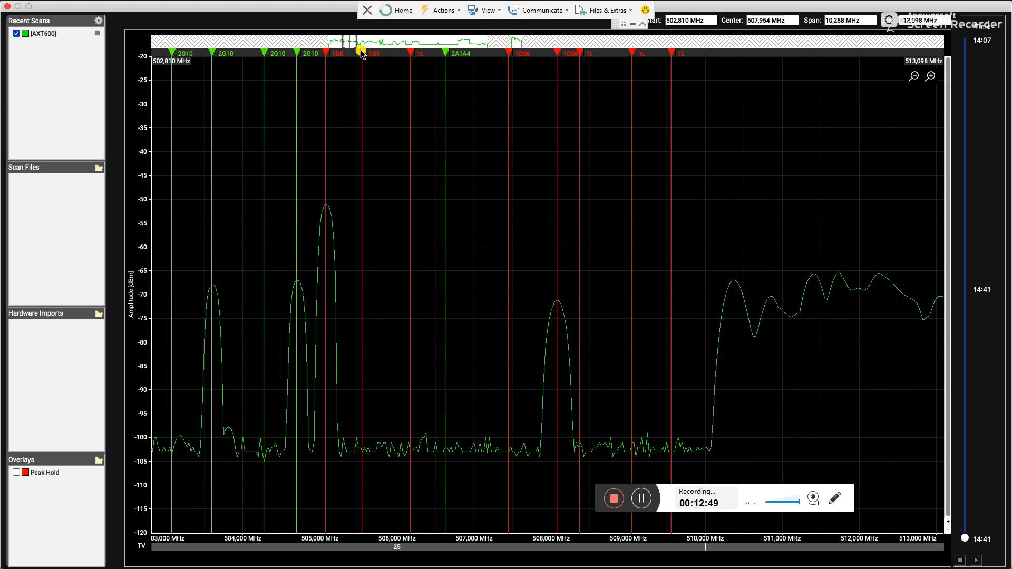
Examine the markers and carriers in TV channels 37 to 42, looking closely at the carriers between about 598 and 610 MHz.
drag(348, 42, 370, 43)
scroll(368, 235, down, 5)
scroll(369, 236, down, 2)
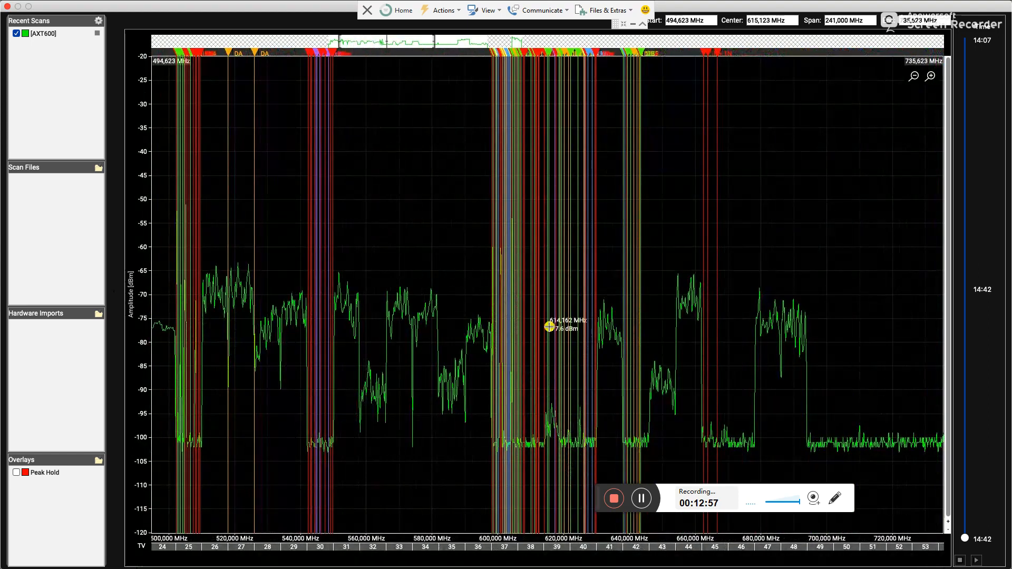
scroll(535, 316, up, 5)
scroll(402, 158, down, 4)
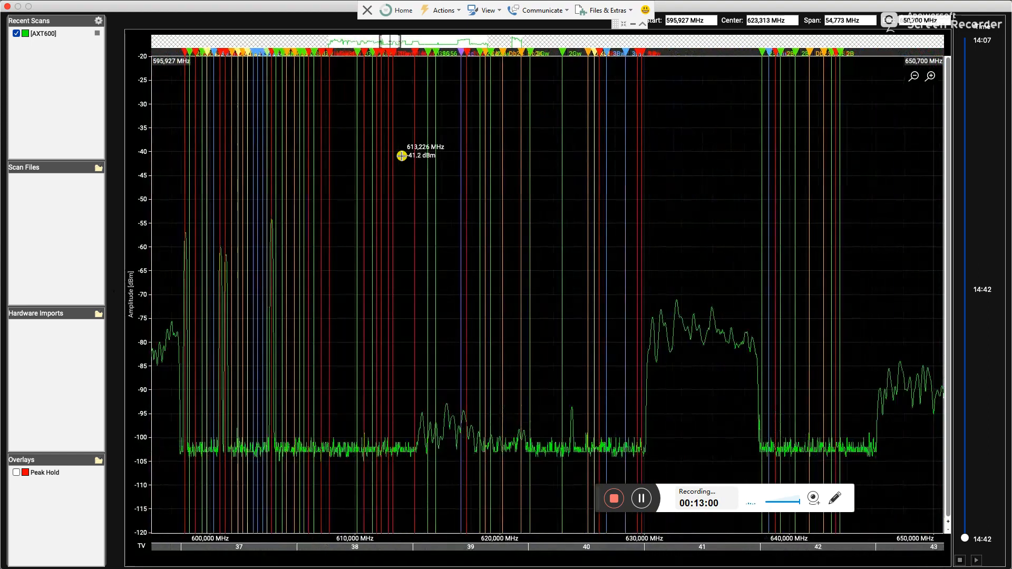
drag(389, 38, 382, 51)
scroll(452, 229, up, 4)
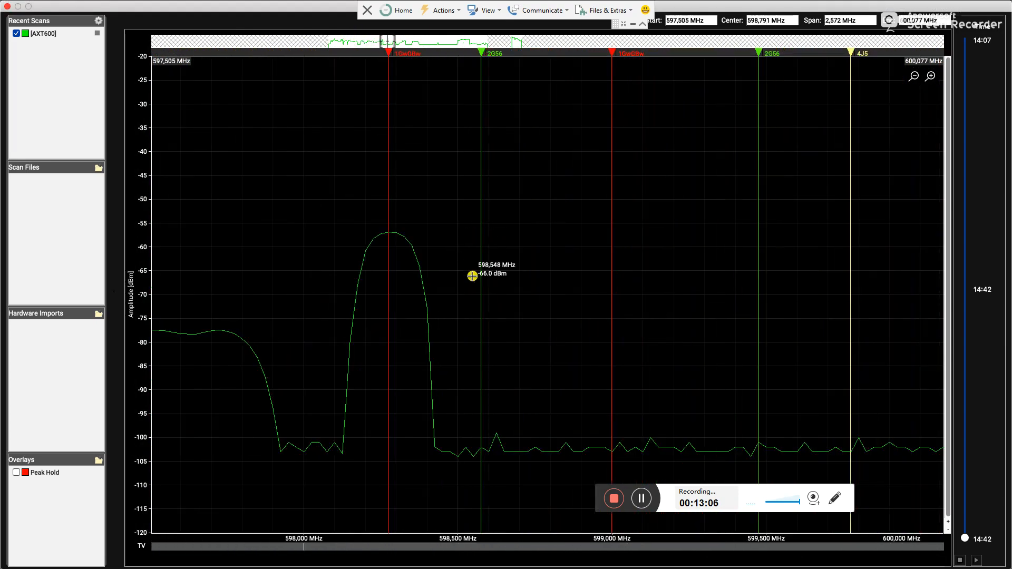
scroll(445, 302, down, 3)
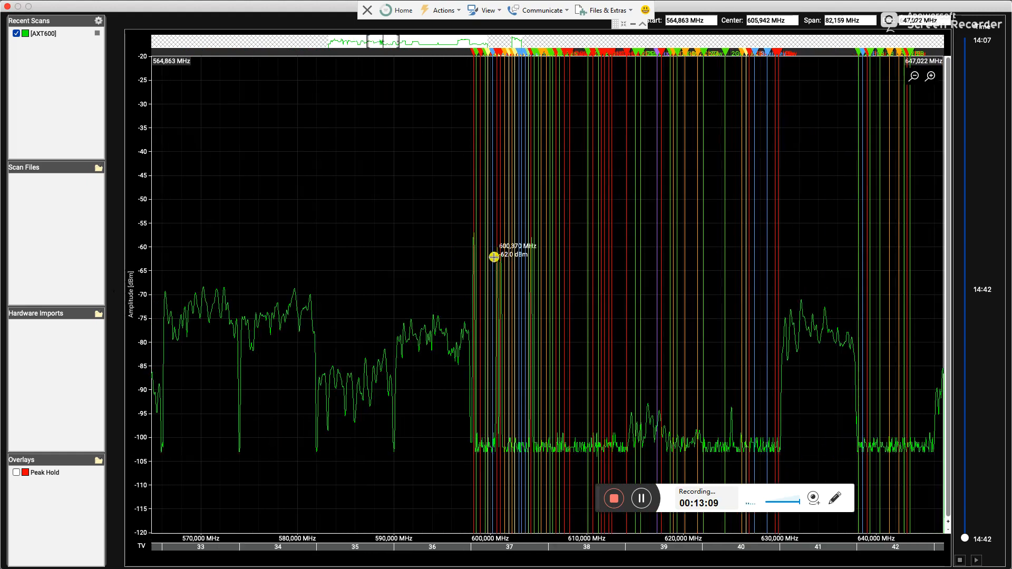
scroll(495, 237, up, 3)
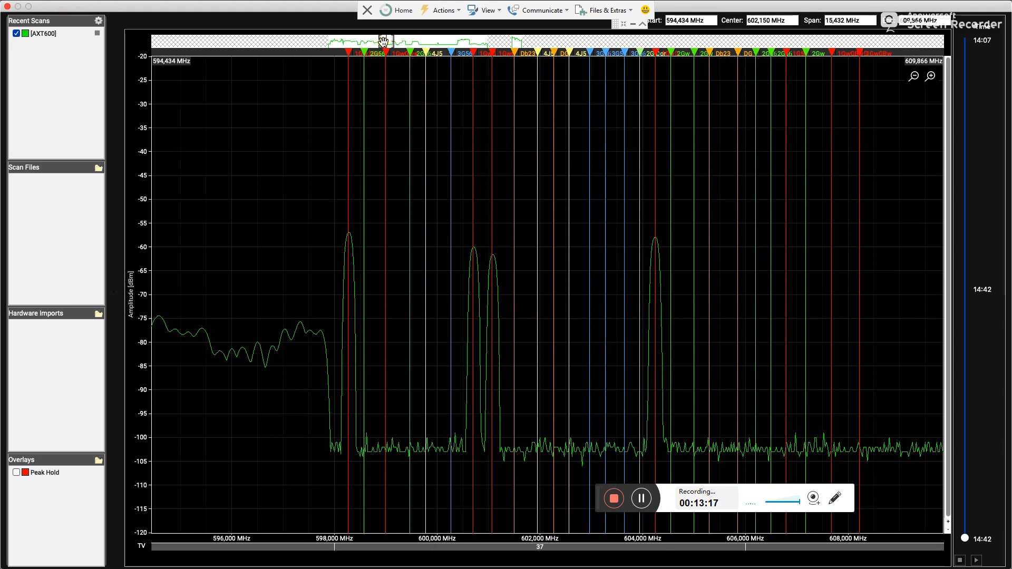
drag(386, 43, 397, 43)
scroll(379, 252, down, 3)
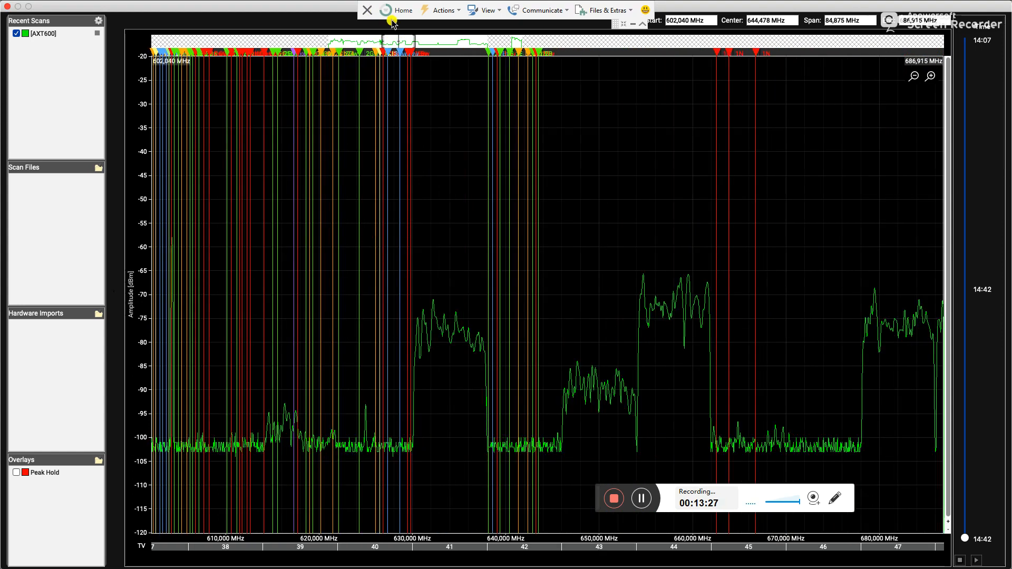
Compare the occupied TV channels with the coordinated frequency blocks across the wider AXT600 scan.
drag(394, 42, 389, 41)
drag(377, 41, 374, 40)
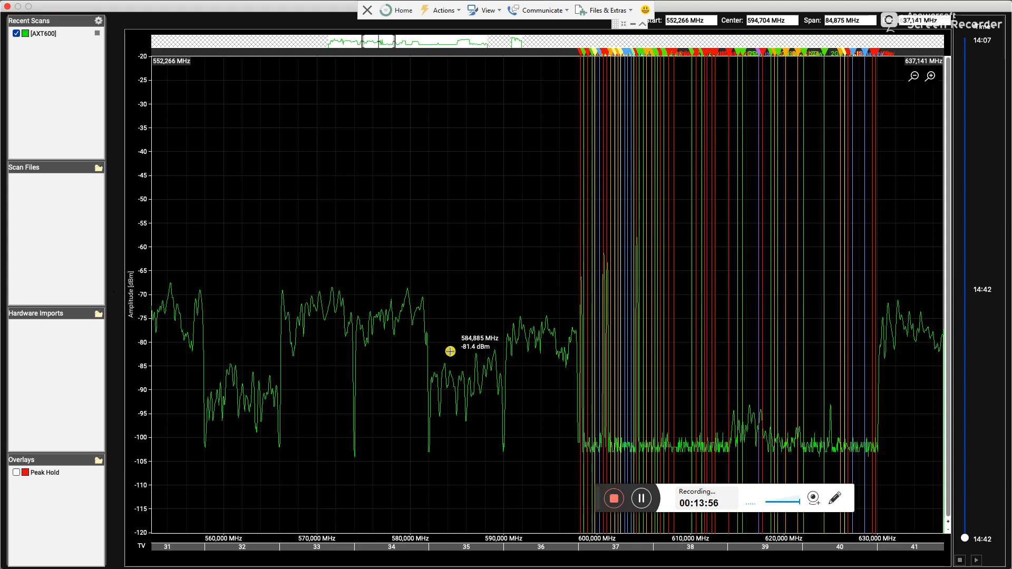
scroll(485, 361, down, 4)
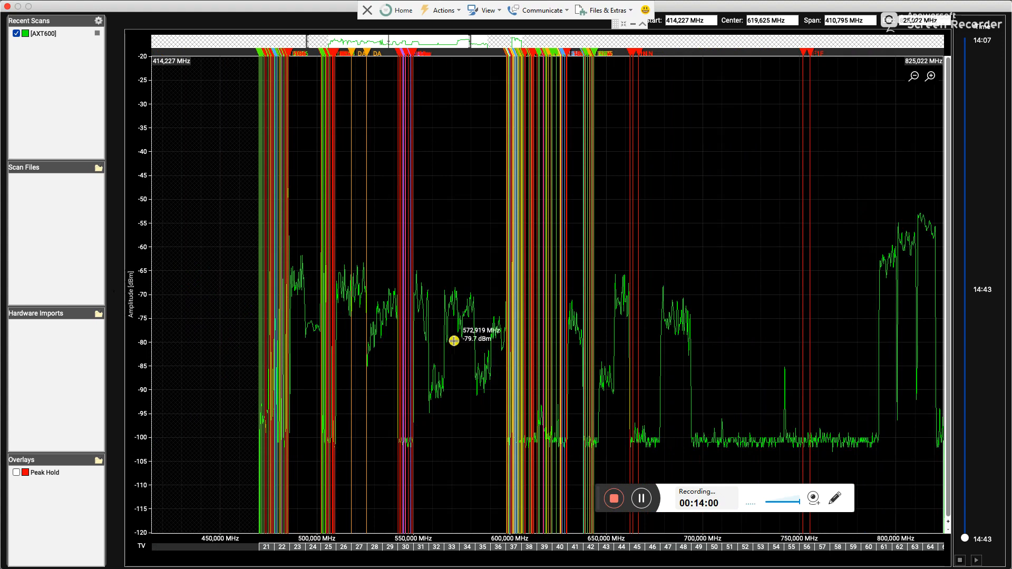
scroll(316, 374, up, 2)
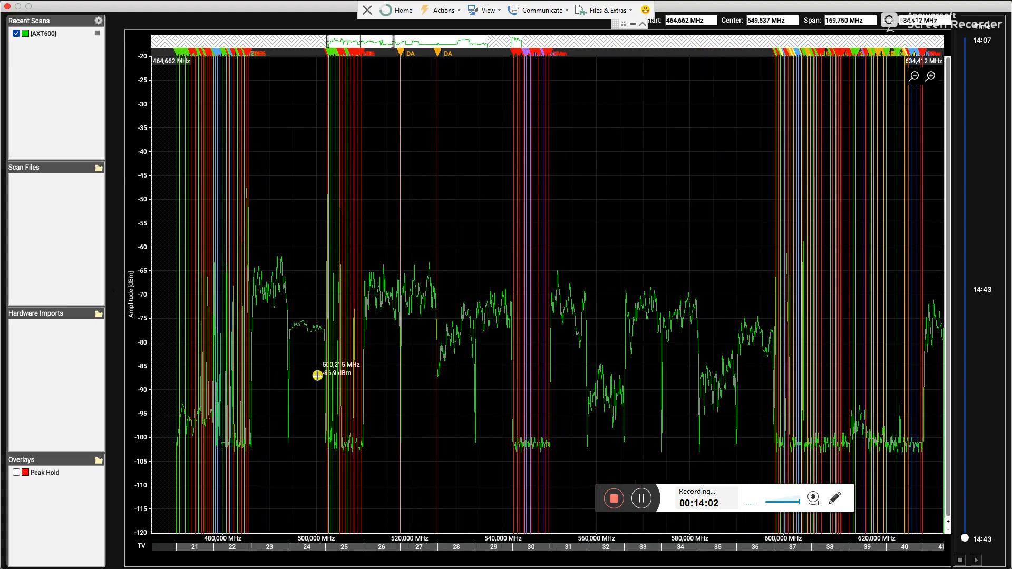